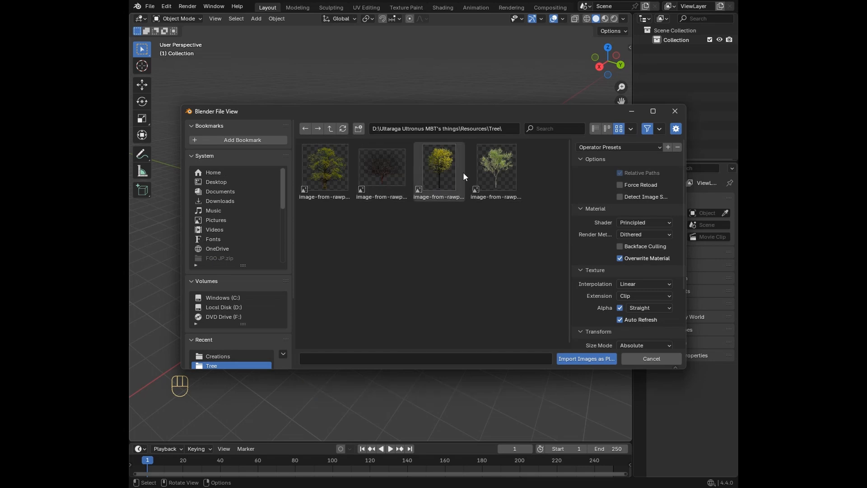
Step: Import the fourth tree image, image-from-rawpixel-id-17548068-png, as an image plane and display the viewport in Material Preview
double_click(494, 175)
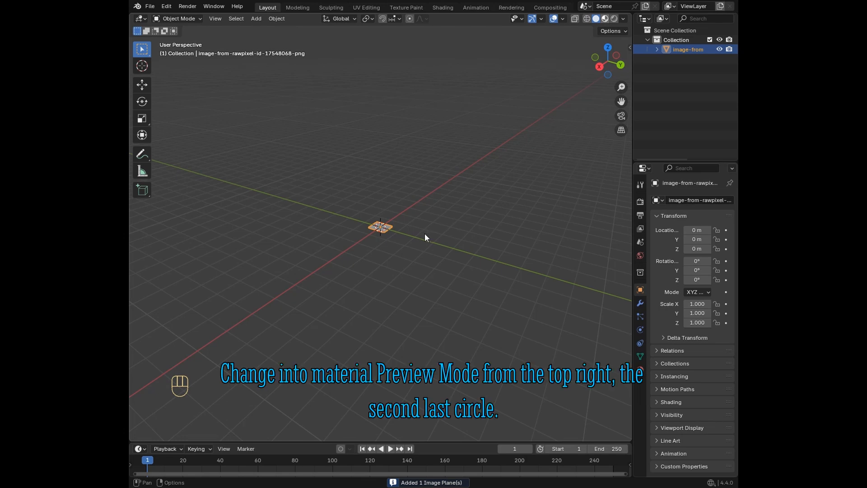
left_click(605, 17)
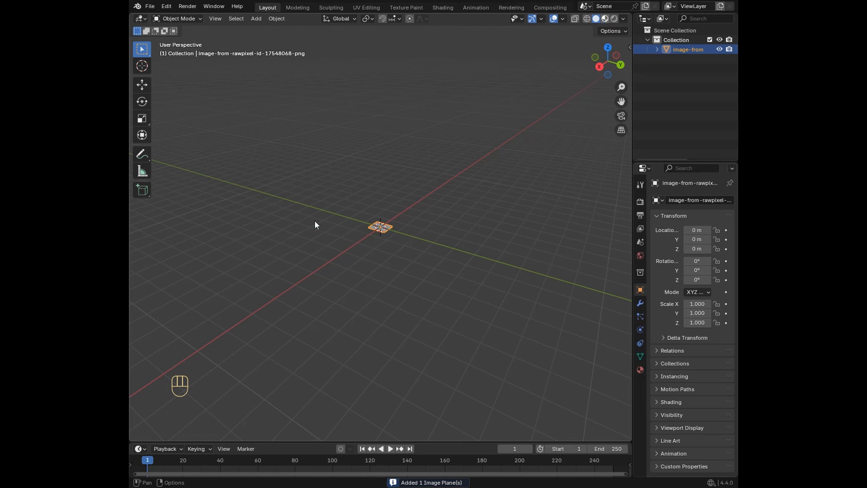
key("z")
key("2")
Step: Rotate the tree image plane 90° about the global X axis so that it stands upright
scroll(314, 221, "up", 8)
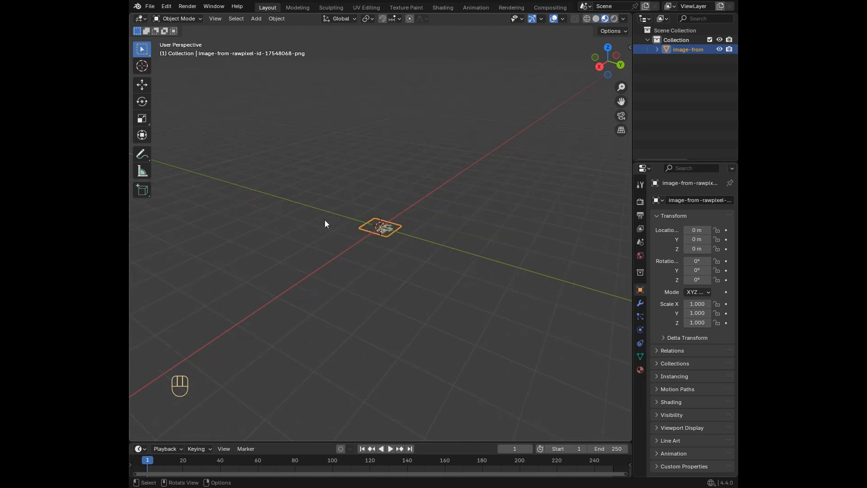
scroll(327, 222, "up", 3)
scroll(336, 229, "down", 3)
middle_click_drag(337, 229, 399, 226)
scroll(399, 227, "up", 5)
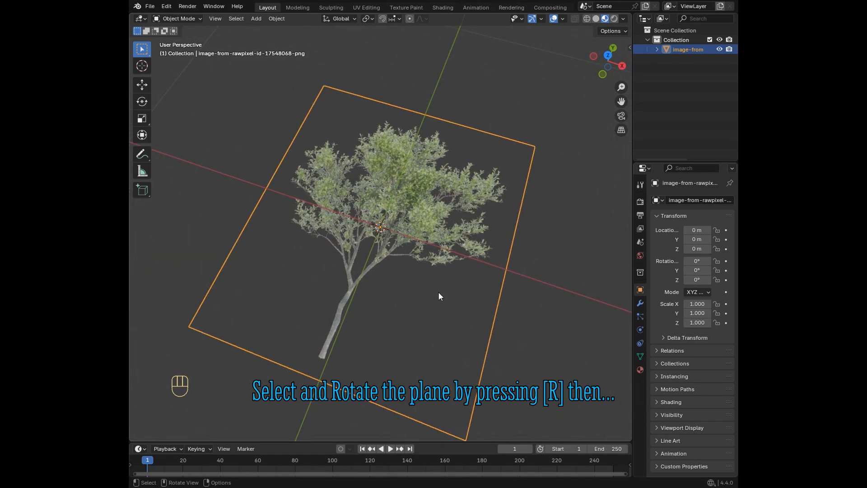
key("r")
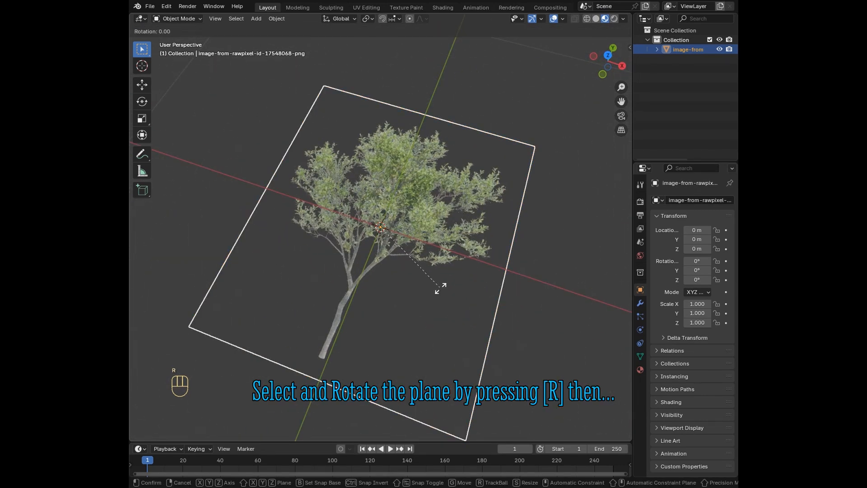
key("z")
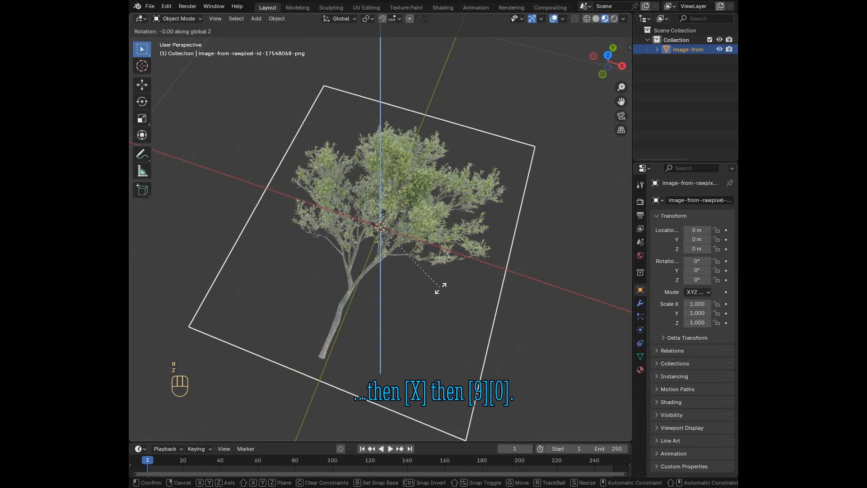
type("x90")
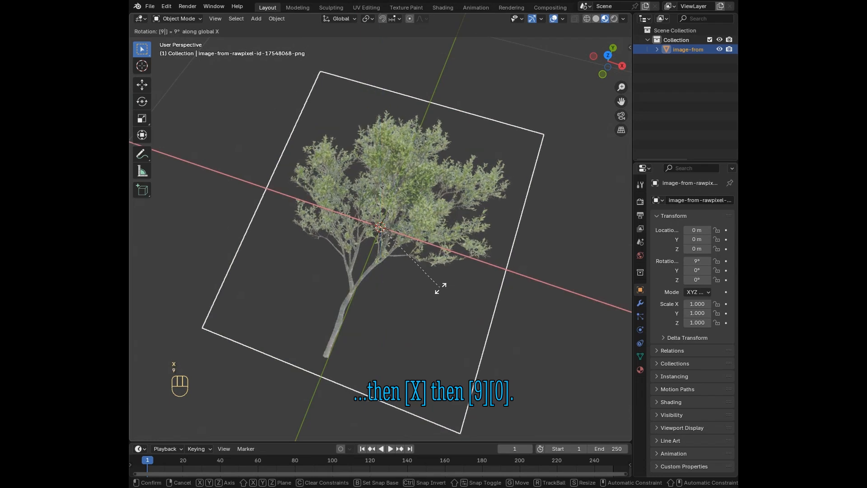
left_click(441, 288)
Step: Open the UV Editing workspace and show the plane in its 3D viewport in Material Preview from the front
middle_click_drag(411, 310, 519, 290)
middle_click_drag(381, 294, 429, 262)
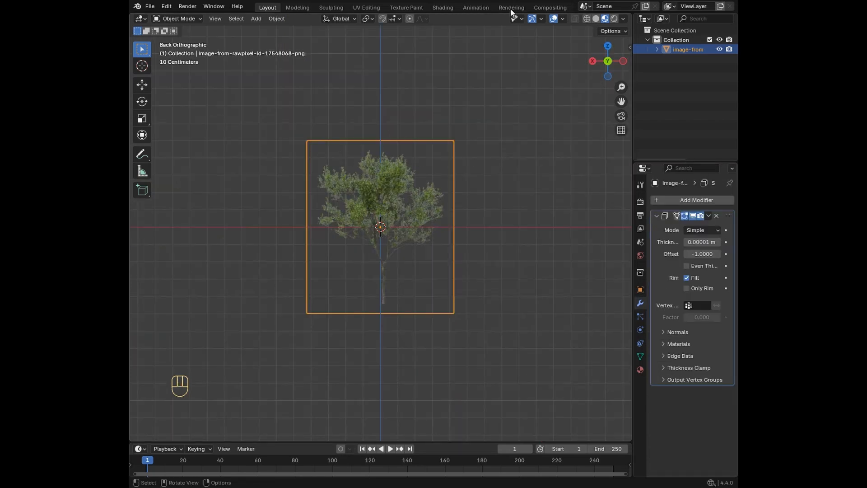
left_click(369, 8)
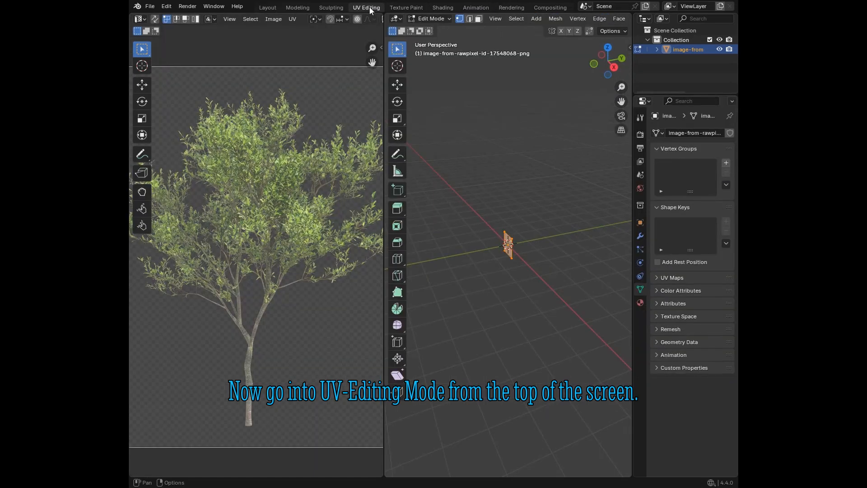
middle_click_drag(535, 295, 497, 298)
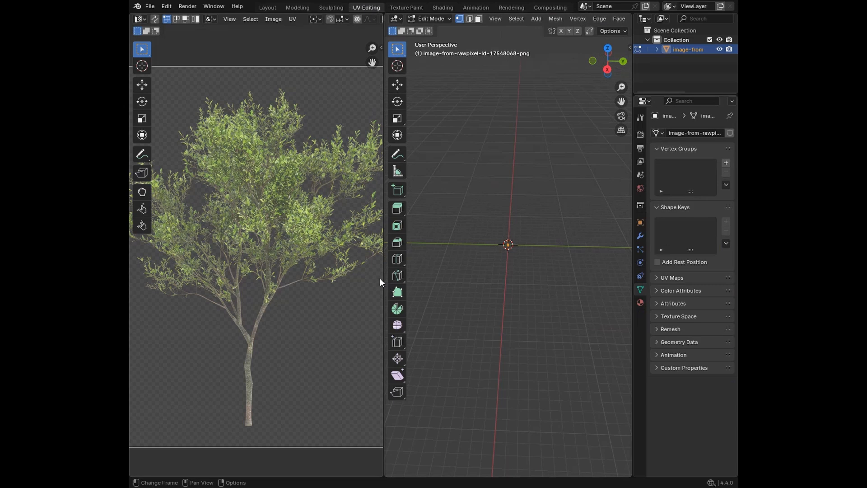
mouse_move(384, 279)
left_mouse_down()
mouse_move(350, 280)
mouse_move(388, 280)
left_mouse_up()
middle_click_drag(504, 255, 519, 244)
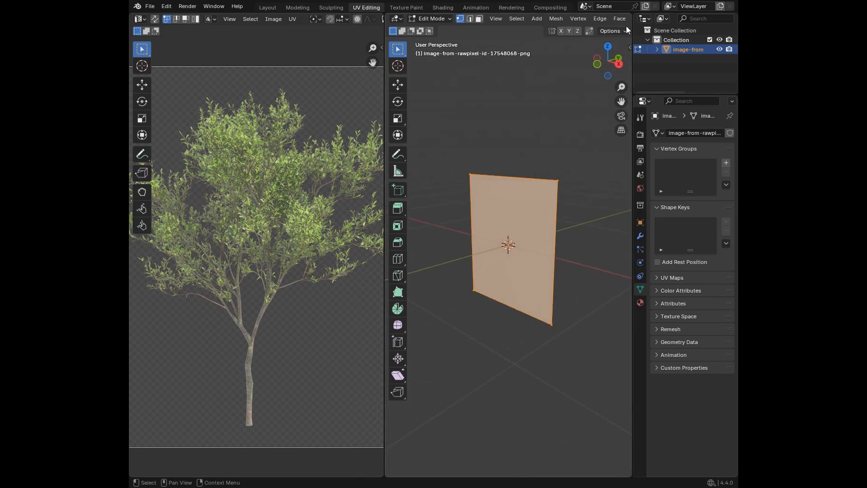
scroll(581, 21, "down", 2)
scroll(581, 21, "down", 5)
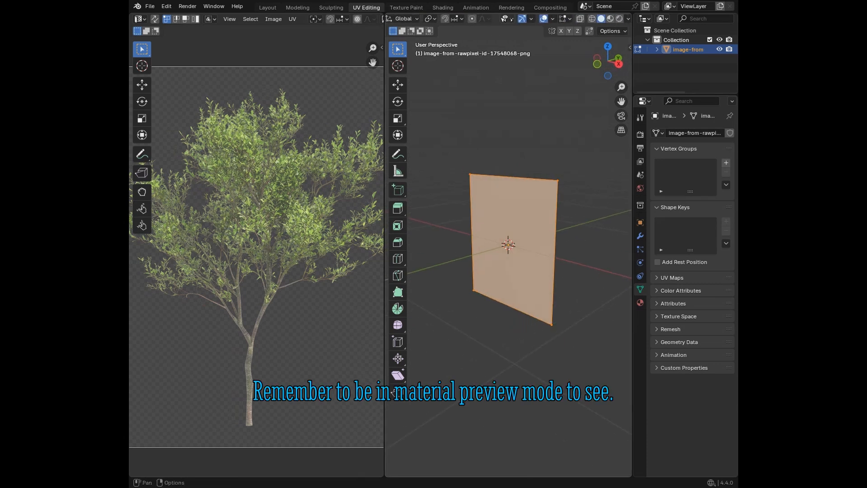
left_click(610, 20)
middle_click_drag(491, 261, 550, 243)
scroll(550, 244, "up", 4)
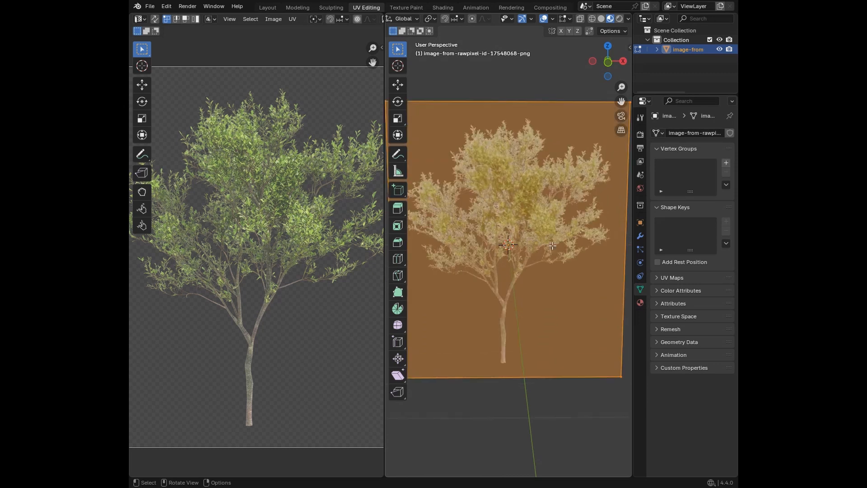
left_click(607, 66)
scroll(552, 284, "down", 4)
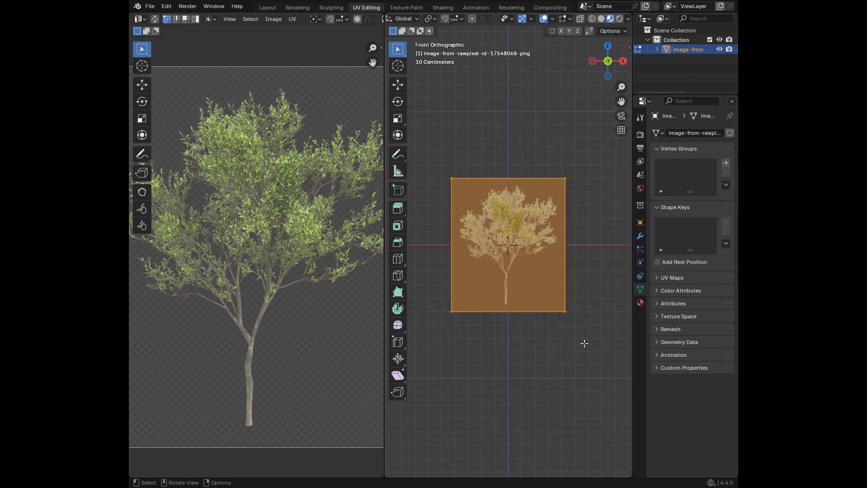
Step: Move the bottom UV edge up about 0.28 to the top of the trunk and the top UV edge down about 0.05
scroll(276, 348, "down", 5)
scroll(291, 342, "up", 2)
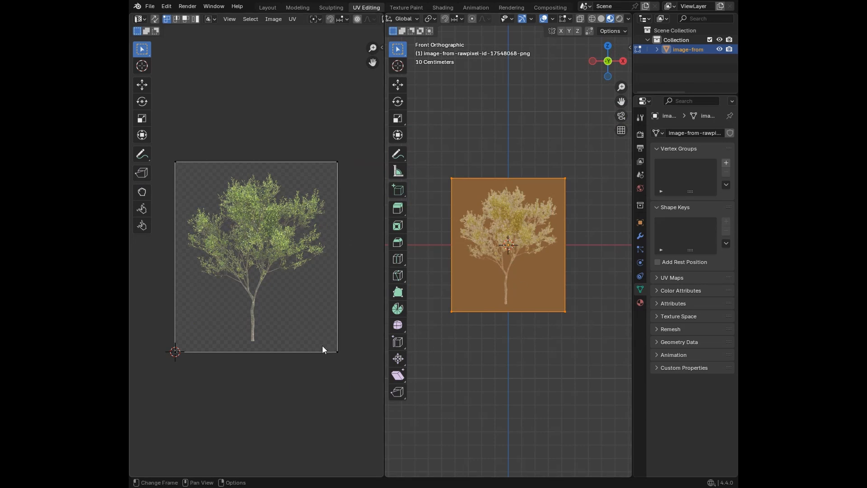
left_click_drag(347, 366, 145, 324)
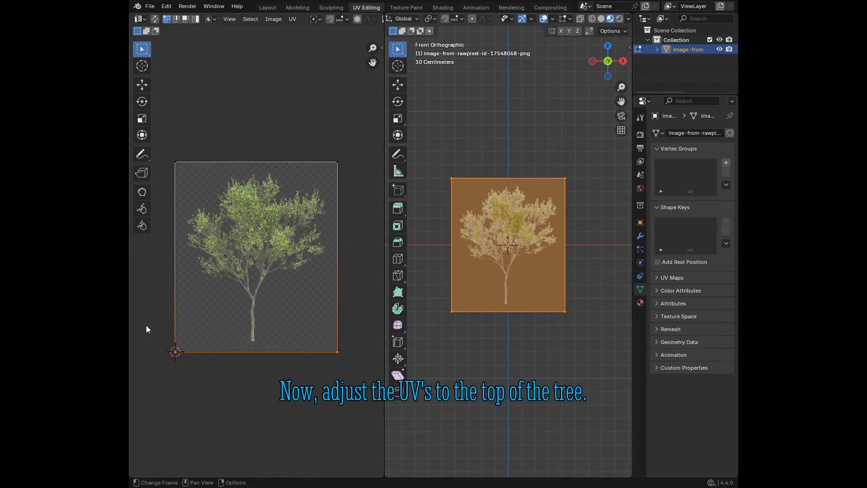
key("g")
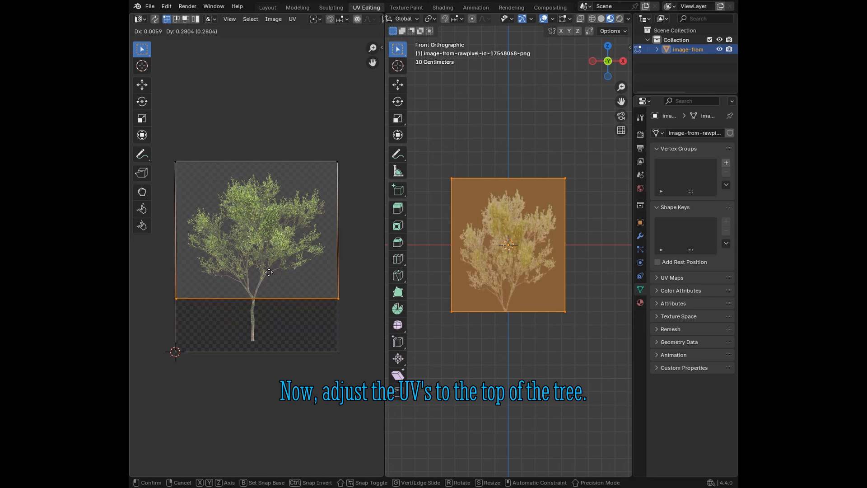
left_click(269, 272)
left_click_drag(165, 137, 355, 177)
key("g")
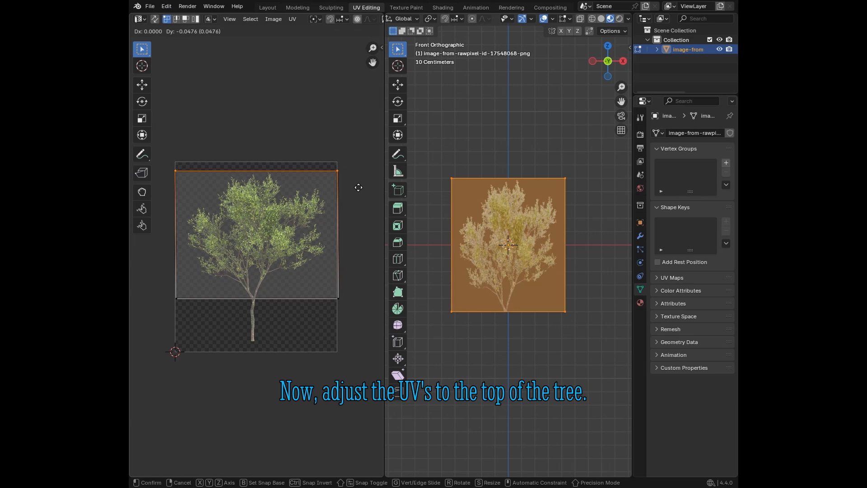
left_click(358, 187)
Step: Scale the bottom UV edge to about 0.79 of its width and narrow the top UV edge slightly
left_click_drag(162, 282, 375, 331)
key("s")
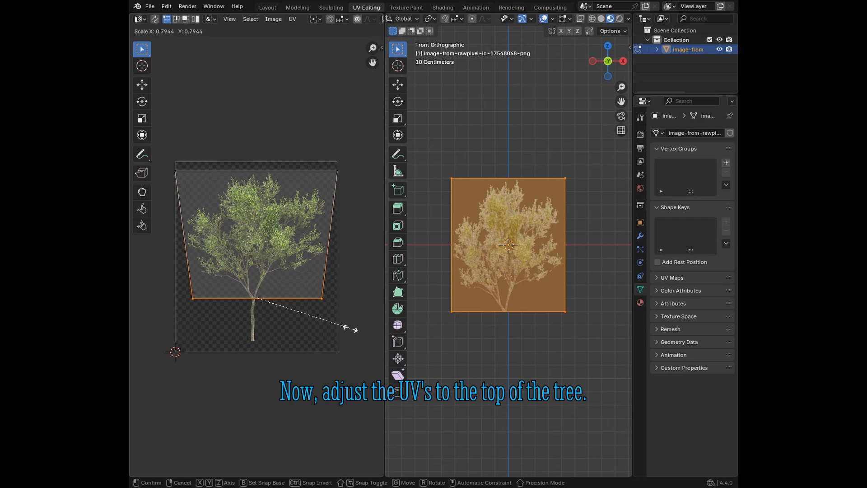
left_click(352, 327)
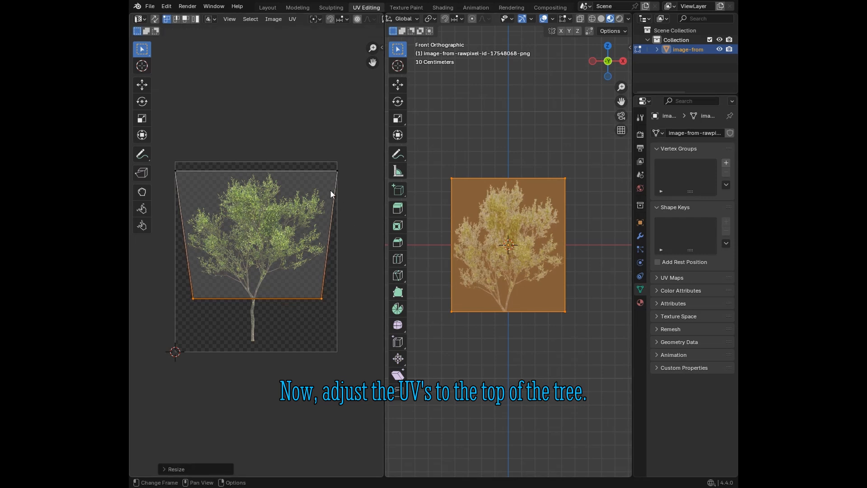
left_click(338, 171)
left_click(176, 171, "shift")
key("s")
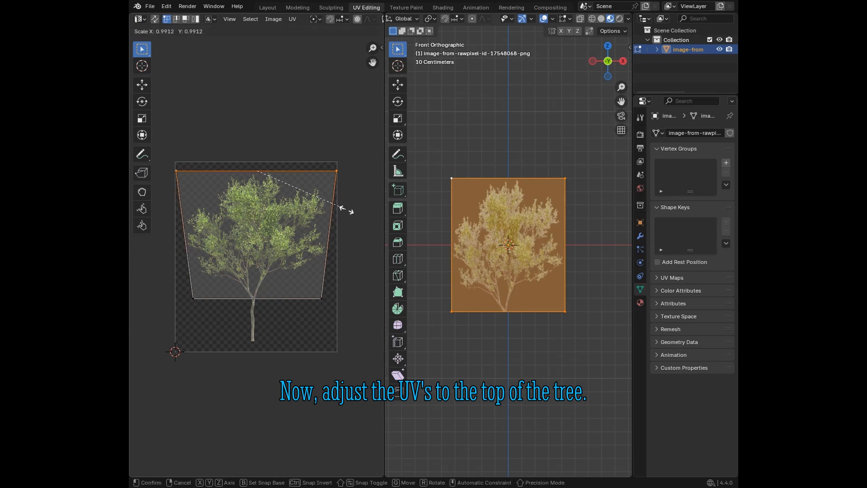
left_click(344, 210)
scroll(284, 320, "up", 2)
scroll(302, 358, "up", 2)
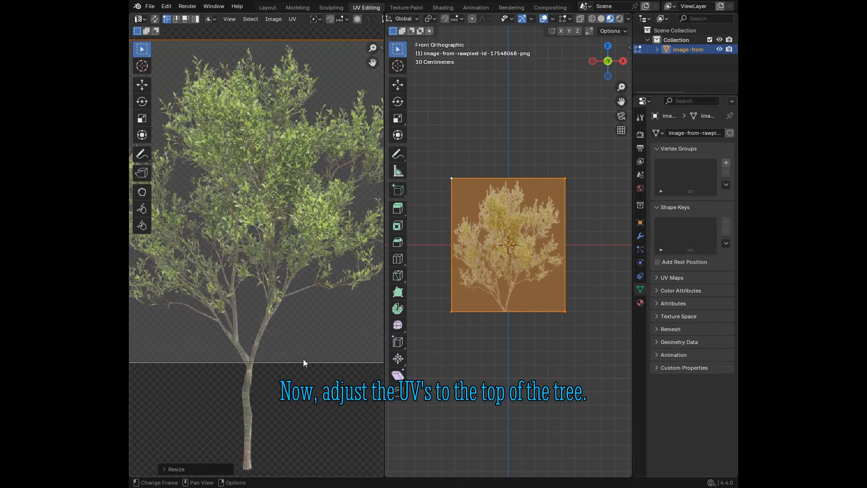
scroll(303, 359, "down", 4)
left_click_drag(372, 341, 170, 310)
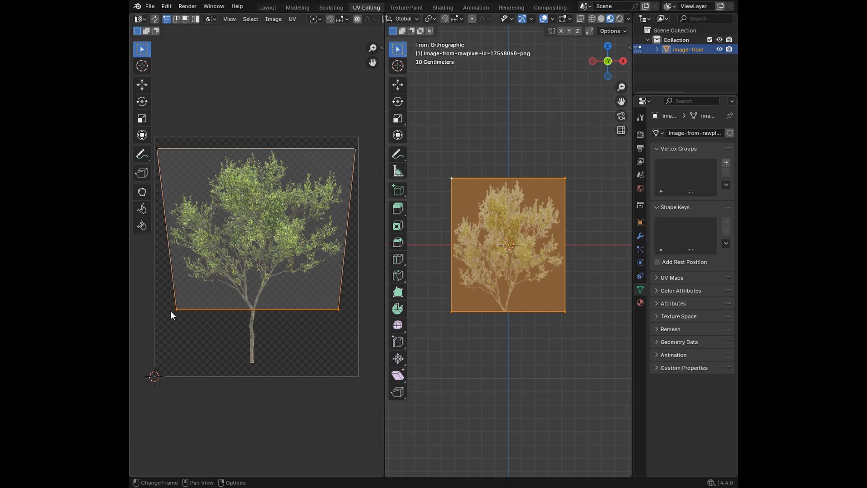
key("g")
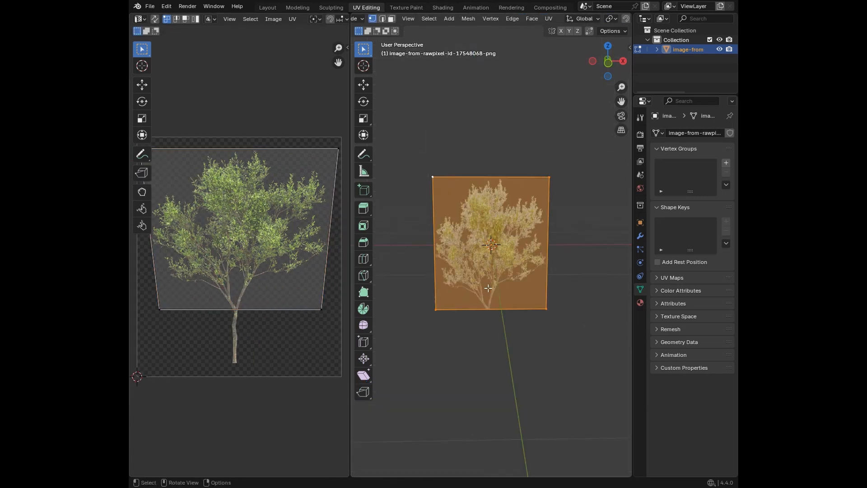
Step: Deselect all of the plane's geometry and return to the Layout workspace
scroll(490, 289, "up", 3)
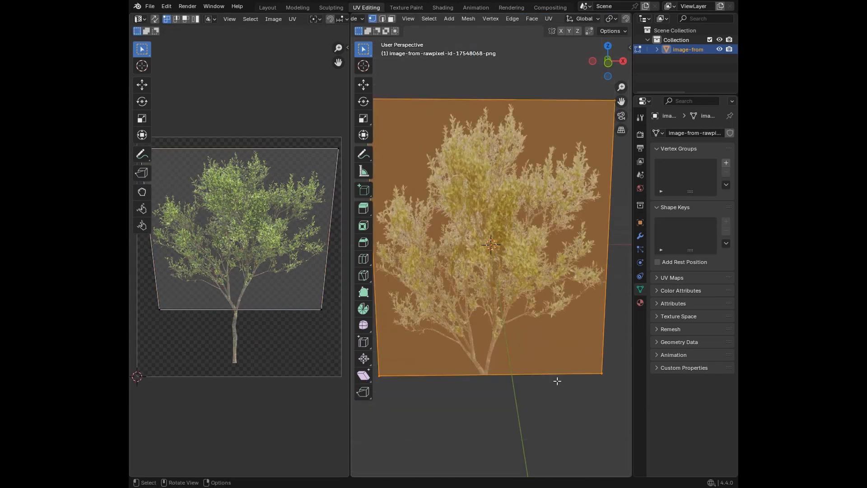
mouse_move(557, 381)
middle_mouse_down()
mouse_move(548, 374)
mouse_move(557, 378)
middle_mouse_up()
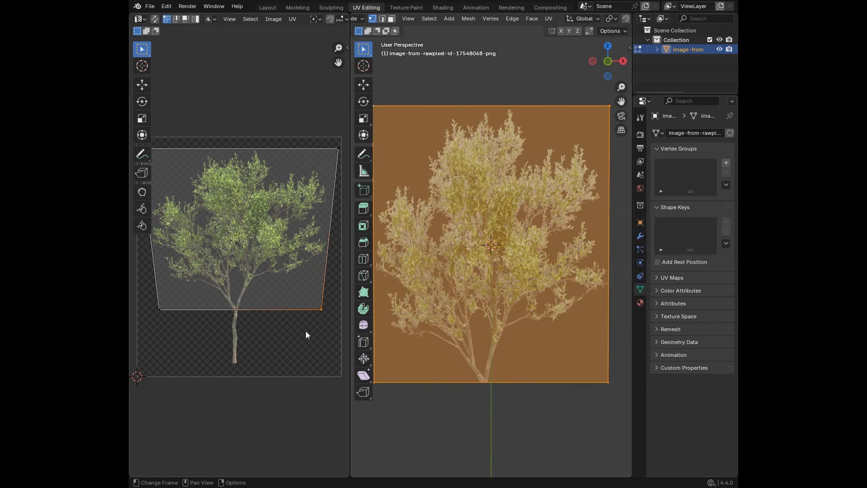
scroll(305, 334, "down", 3)
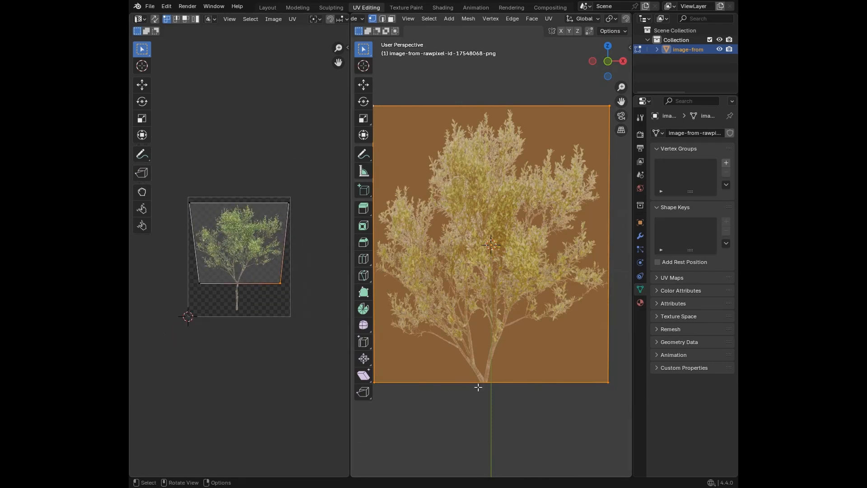
left_click(504, 431)
scroll(503, 413, "down", 3)
middle_click_drag(503, 410, 561, 420)
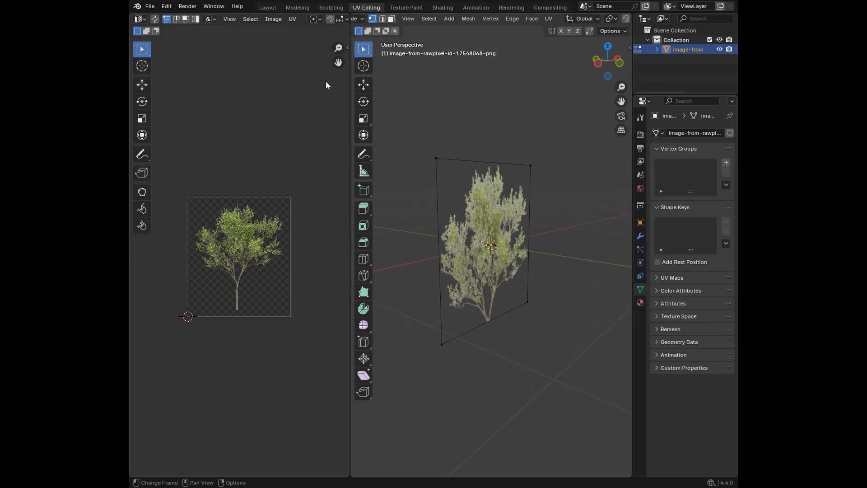
left_click(269, 7)
Step: Duplicate the tree plane, rotate the copy 90° about the global Z axis, and view it from the front
middle_click_drag(507, 285, 386, 301)
scroll(409, 297, "up", 3)
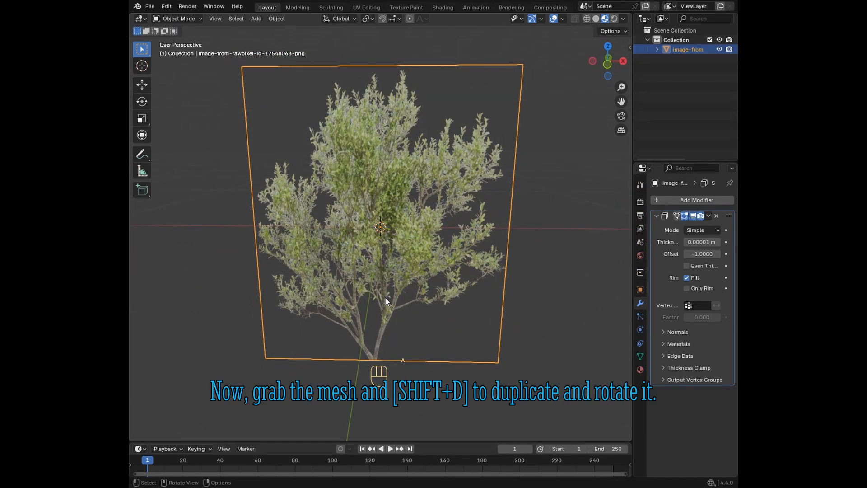
scroll(385, 297, "down", 2)
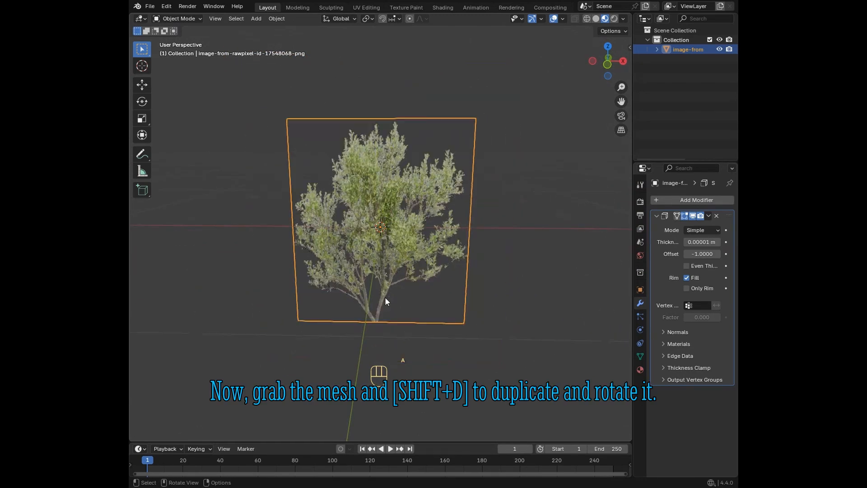
scroll(386, 298, "down", 2)
key("shift+d")
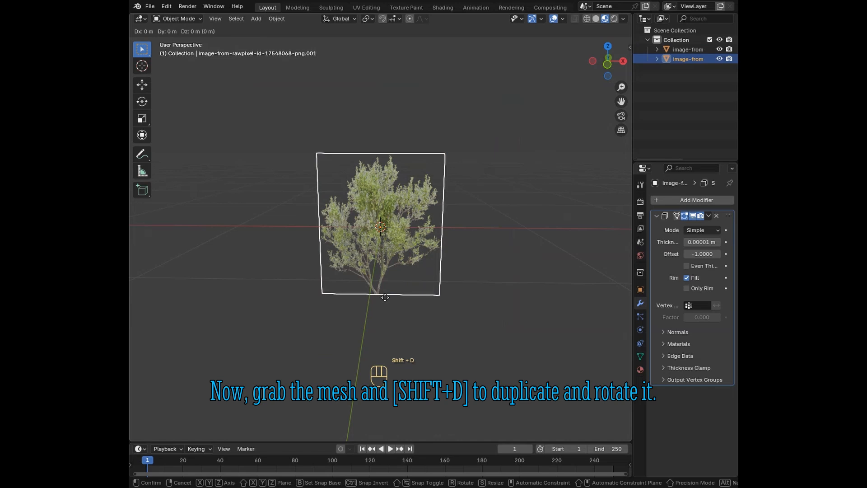
key("r")
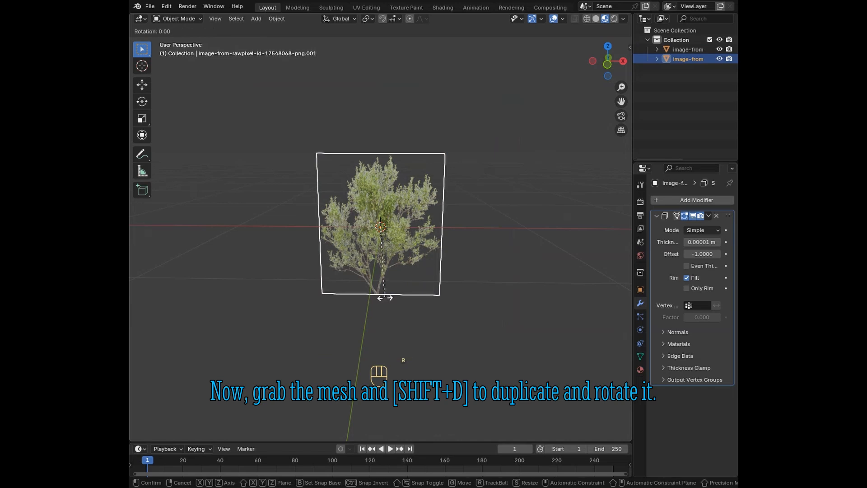
type("z90")
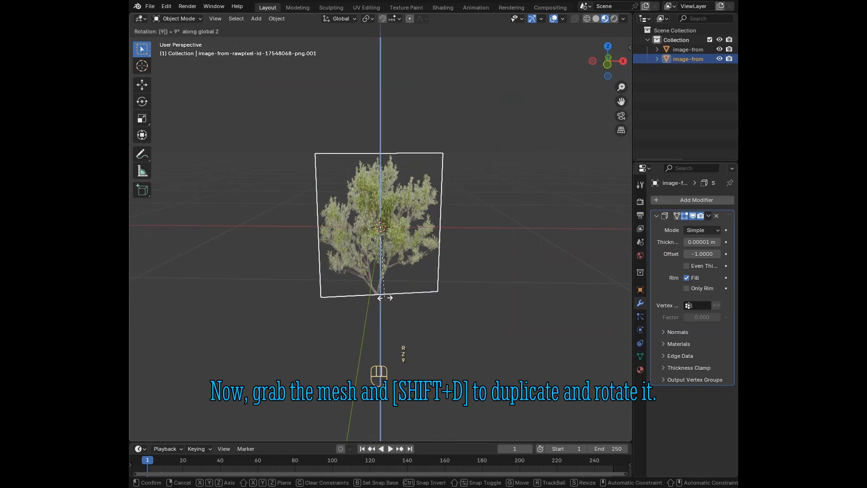
key("Return")
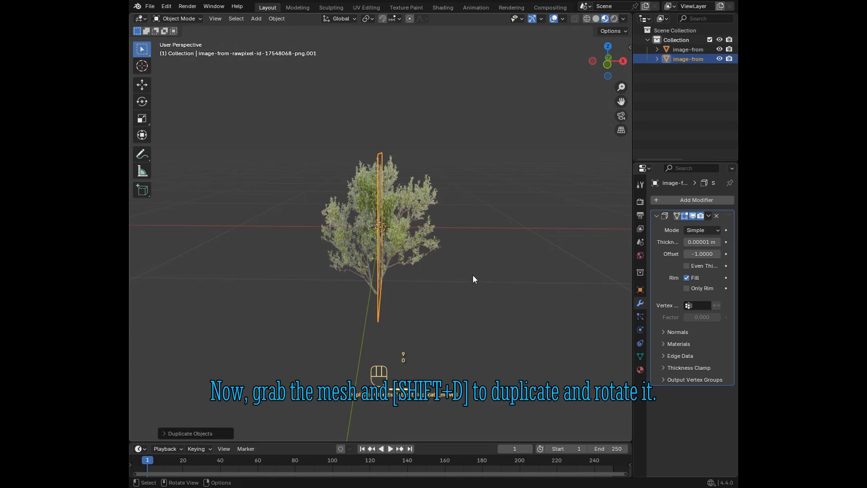
key("KP_1")
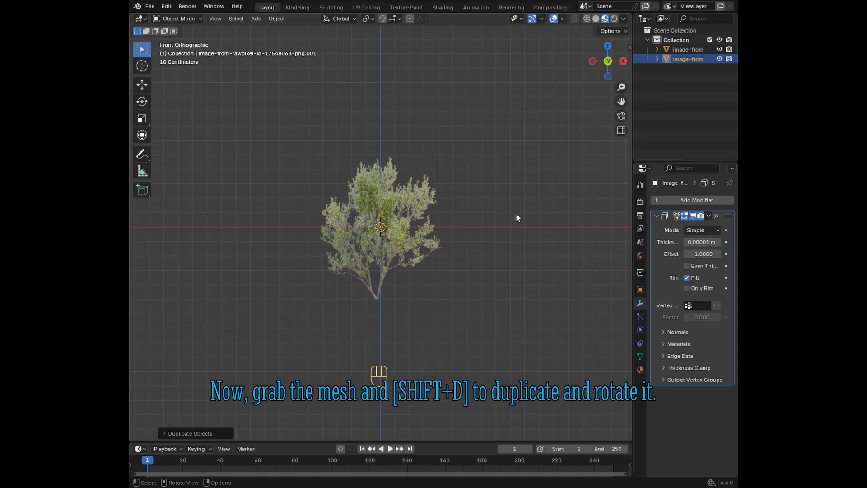
Step: Duplicate the tree plane to make a third one and try to rotate the copy about the Z axis
middle_click_drag(517, 218, 452, 286)
key("shift+d")
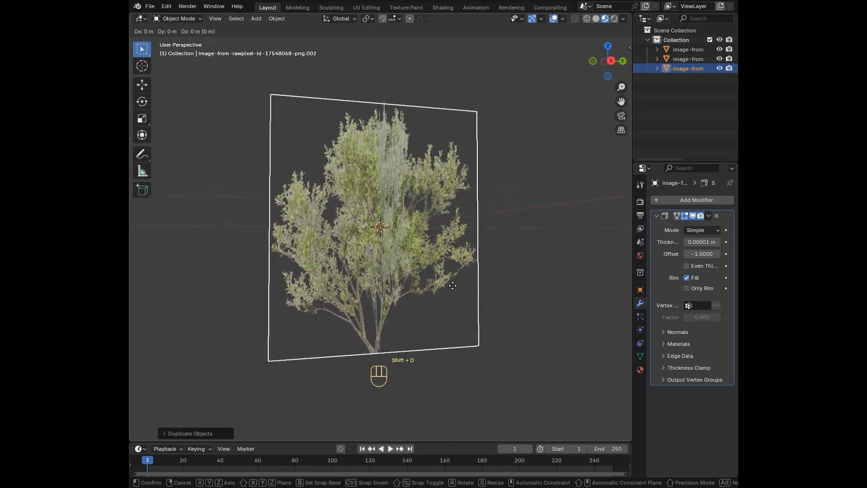
key("r")
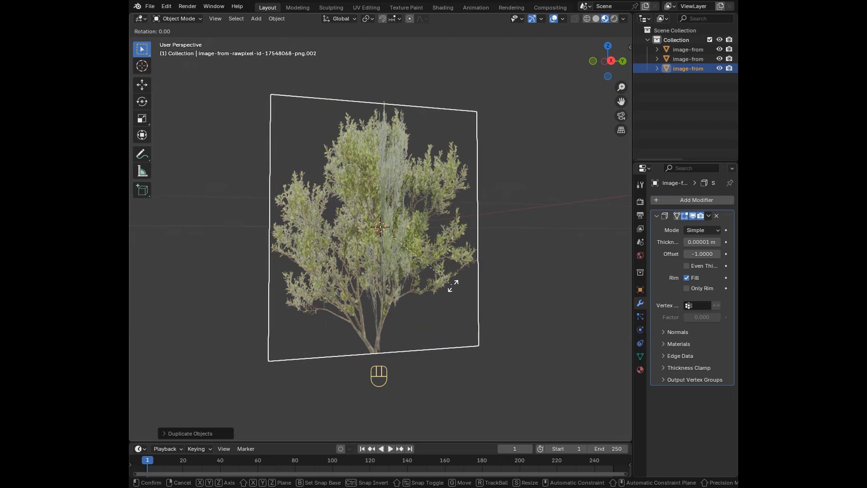
key("z")
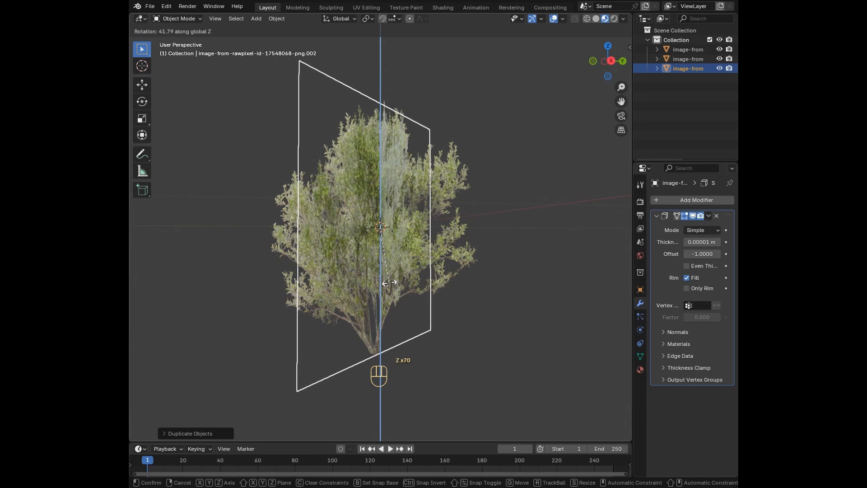
key("z")
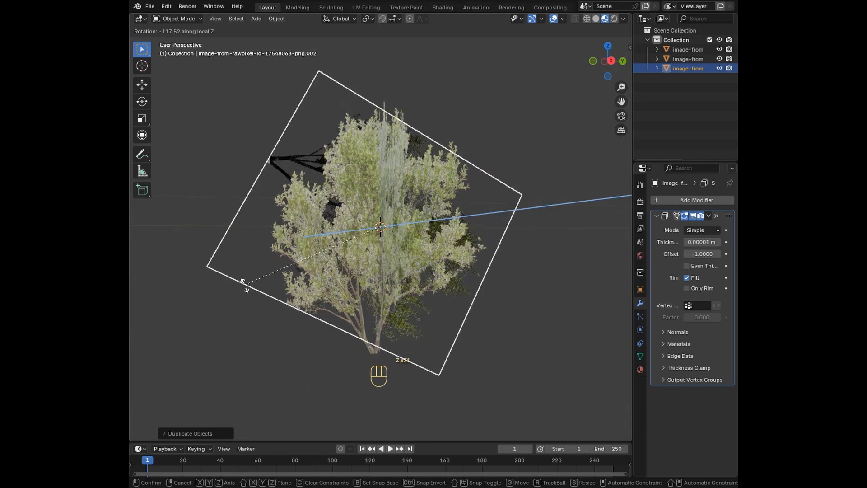
key("Escape")
Step: Duplicate the plane once more to make a fourth one and try to rotate it about its local Z axis
middle_click_drag(330, 280, 391, 308)
key("shift+d")
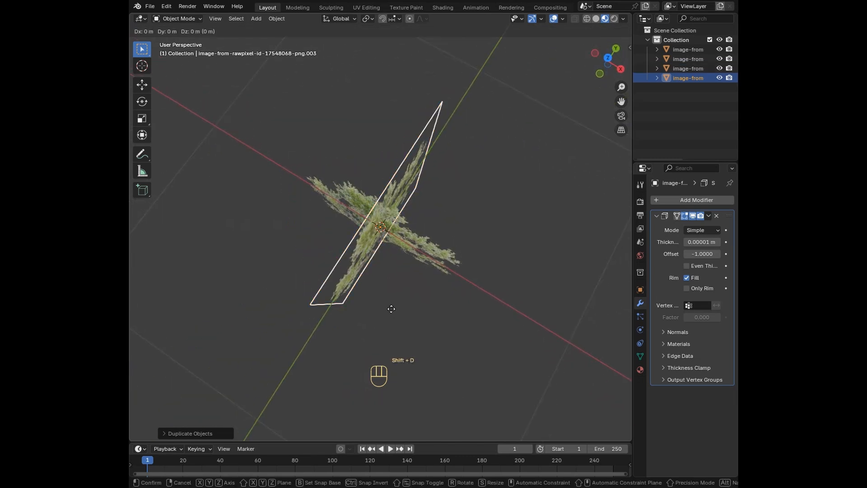
key("z")
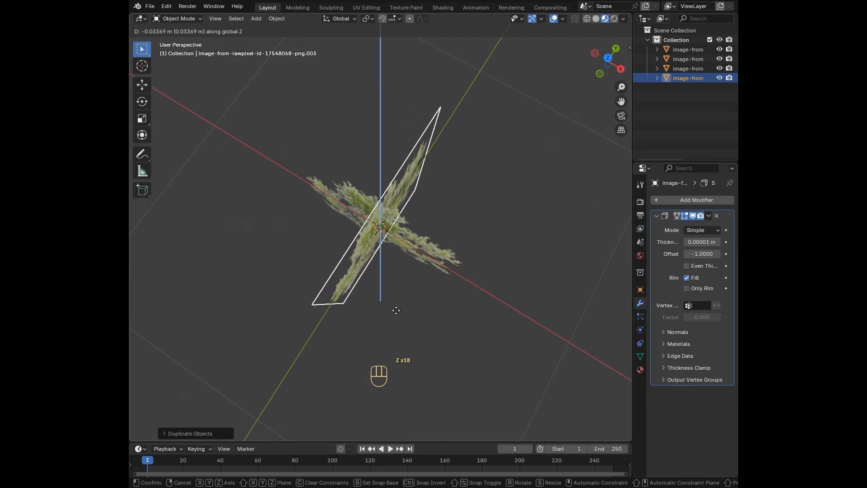
key("r")
key("r")
key("z")
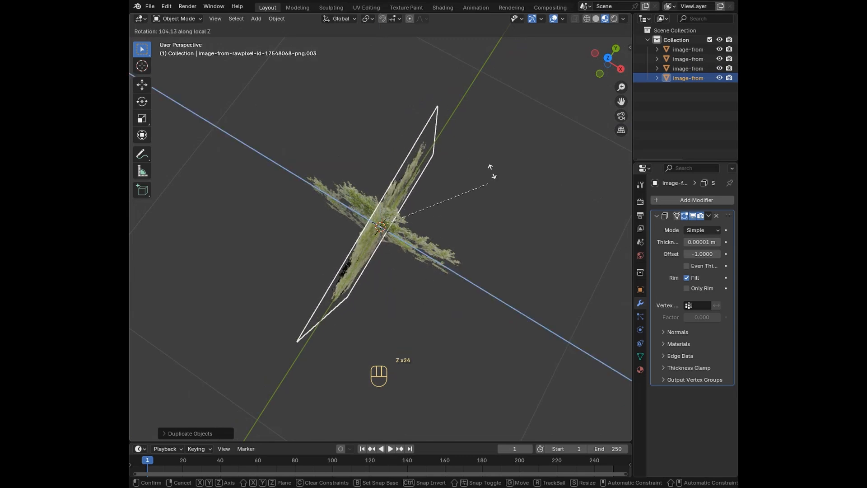
left_click(472, 144)
Step: Rotate the third tree plane about -54° around the global Z axis so it crosses the other planes
middle_click_drag(495, 184, 521, 266)
left_click(679, 67)
key("r")
key("z")
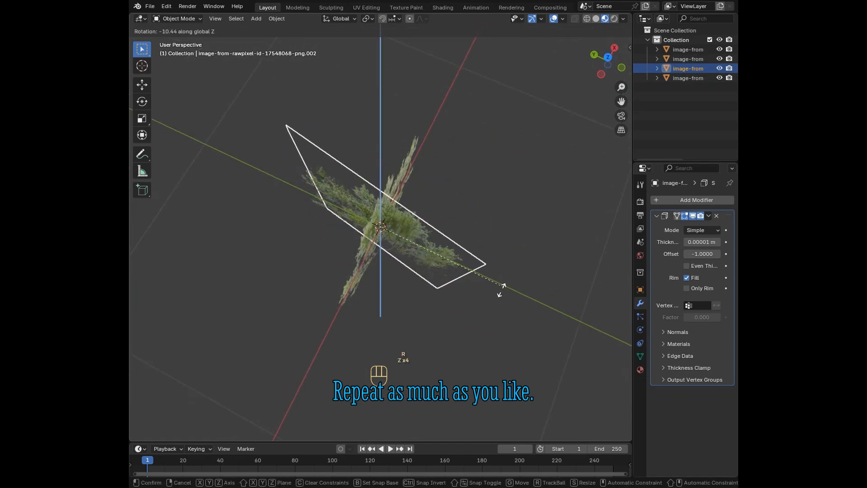
key("z")
key("z")
key("z")
key("z")
key("z")
key("z")
key("z")
key("z")
key("z")
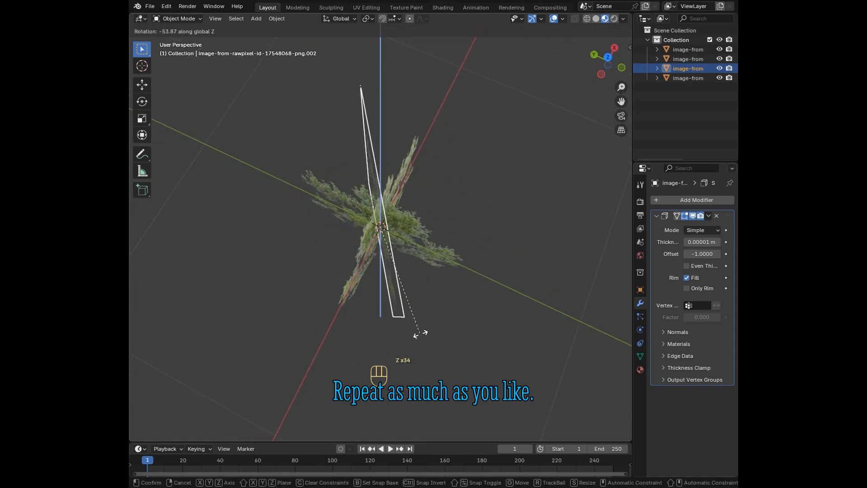
key("z")
key("z")
key("z")
key("z")
key("z")
key("z")
left_click(420, 333)
Step: Rotate the fourth tree plane about -135° around the global Z axis to fill the remaining gap between planes
left_click(688, 78)
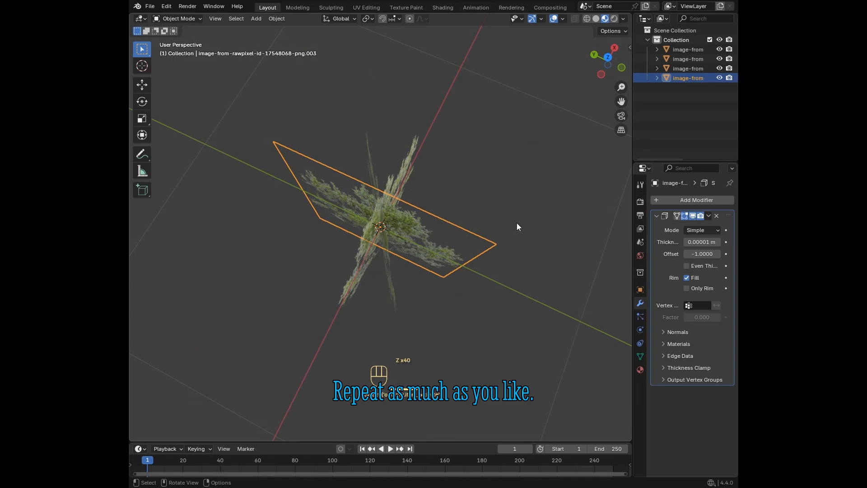
key("r")
key("z")
key("z")
key("z")
key("z")
key("z")
key("z")
key("z")
key("z")
key("z")
key("z")
key("z")
key("z")
key("z")
key("z")
key("z")
key("z")
key("z")
key("z")
key("z")
key("z")
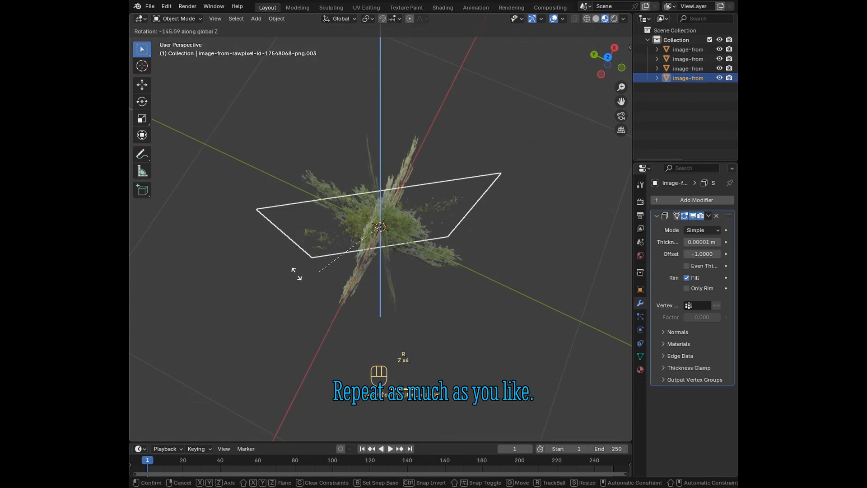
key("z")
key("z")
key("z")
key("z")
key("z")
key("z")
key("z")
key("z")
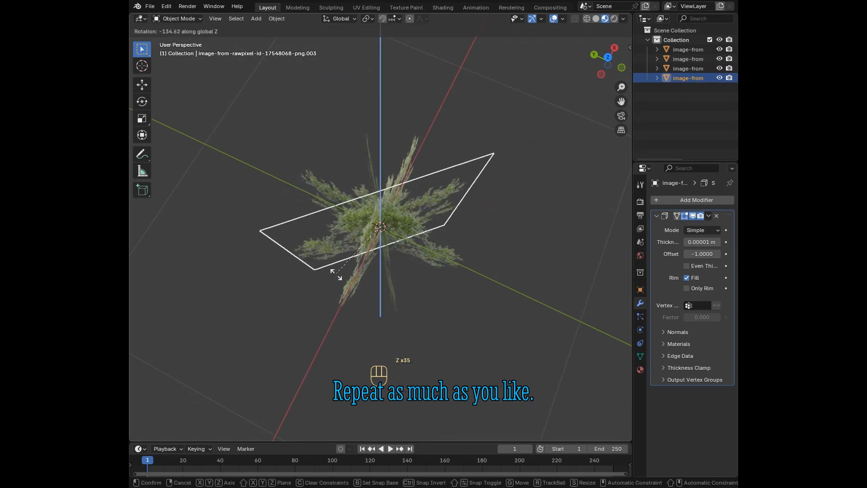
key("z")
key("z")
key("z")
key("z")
key("z")
key("z")
key("z")
key("z")
key("z")
key("z")
key("z")
key("z")
left_click(339, 273)
Step: Select all four tree planes and join them into one object
middle_click_drag(435, 268, 481, 242)
middle_click_drag(482, 327, 398, 255)
key("a")
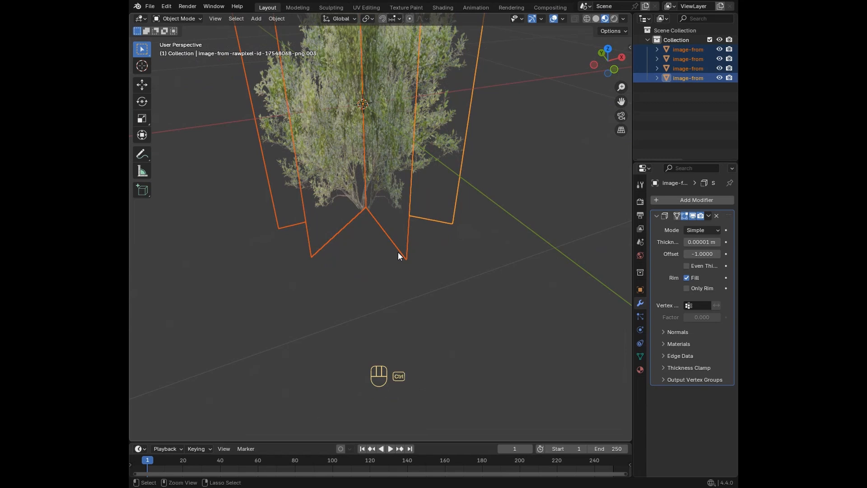
key("ctrl+j")
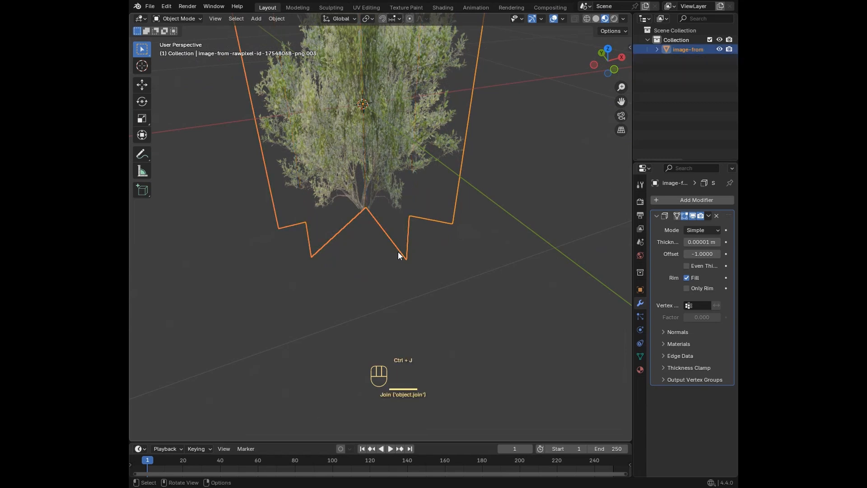
Step: Open the joined tree in the UV Editing workspace, select the bottom UV edge, and frame the base of the trunks
left_click(377, 6)
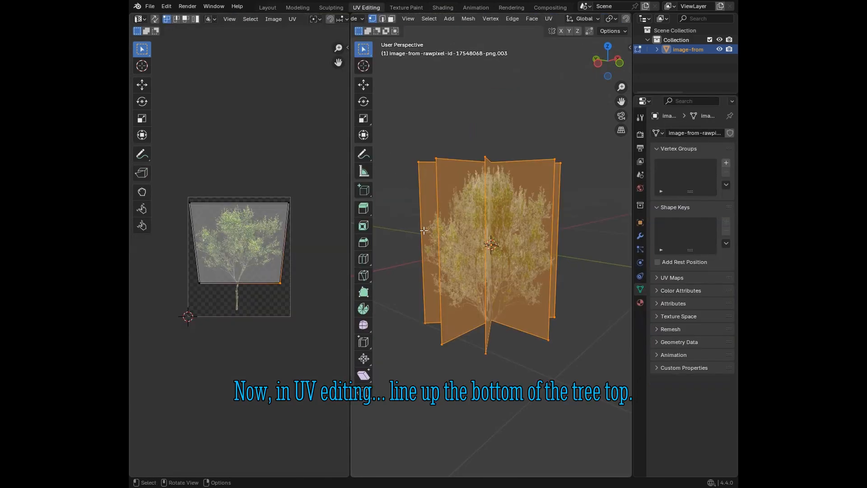
scroll(313, 291, "up", 3)
middle_click_drag(316, 329, 307, 285)
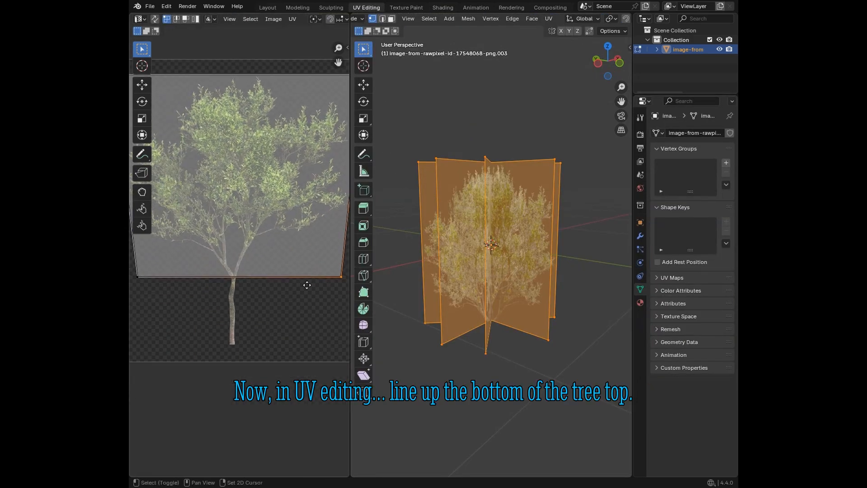
scroll(299, 294, "down", 3)
left_click_drag(309, 296, 133, 273)
middle_click_drag(535, 335, 510, 335)
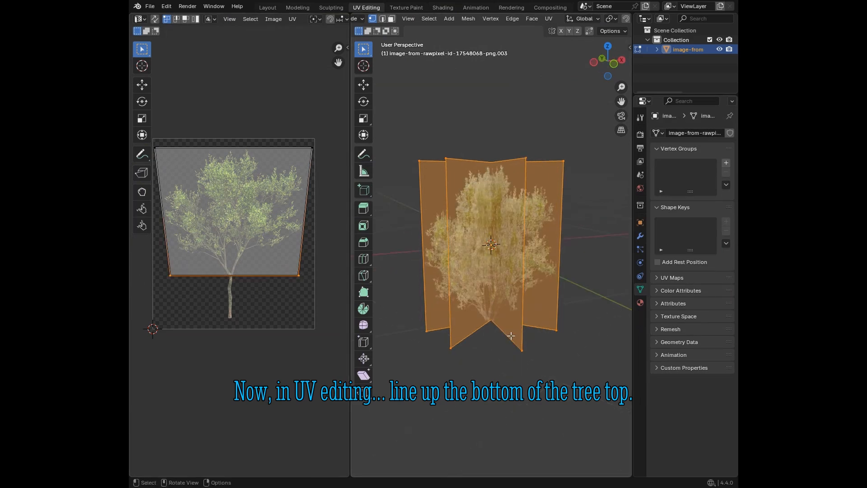
scroll(508, 335, "up", 5)
middle_click_drag(503, 413, 562, 259, "shift")
scroll(486, 213, "up", 3)
key("s")
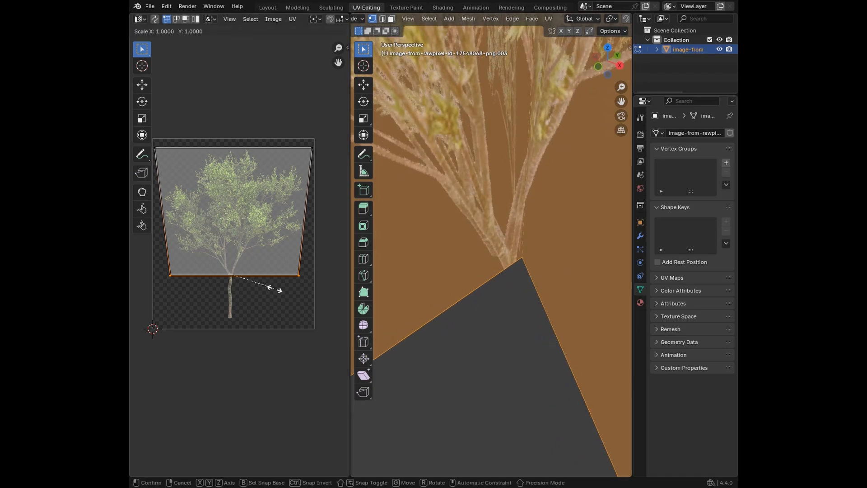
key("Escape")
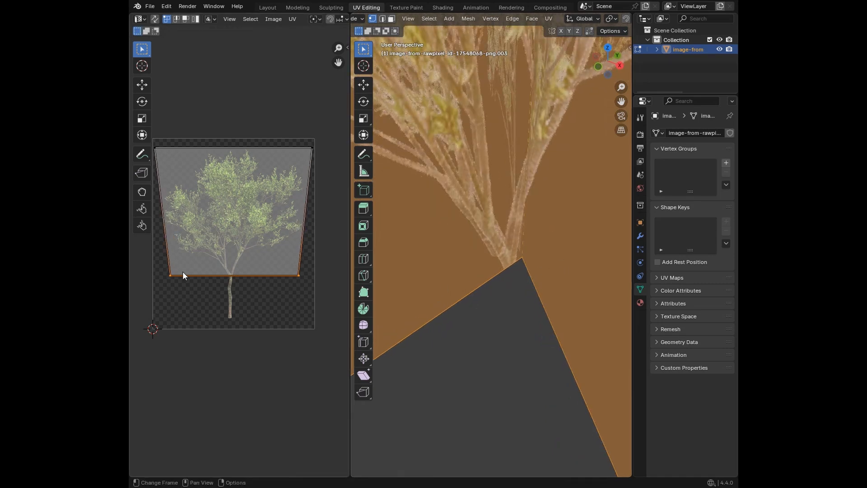
key("g")
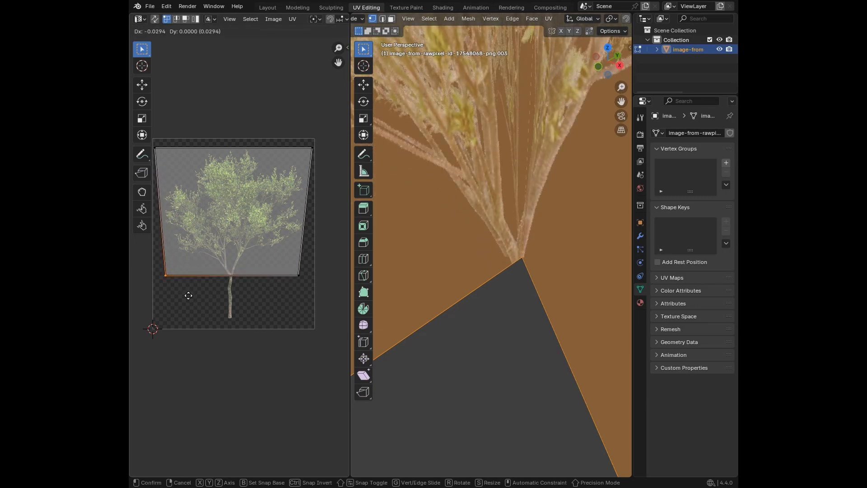
key("Escape")
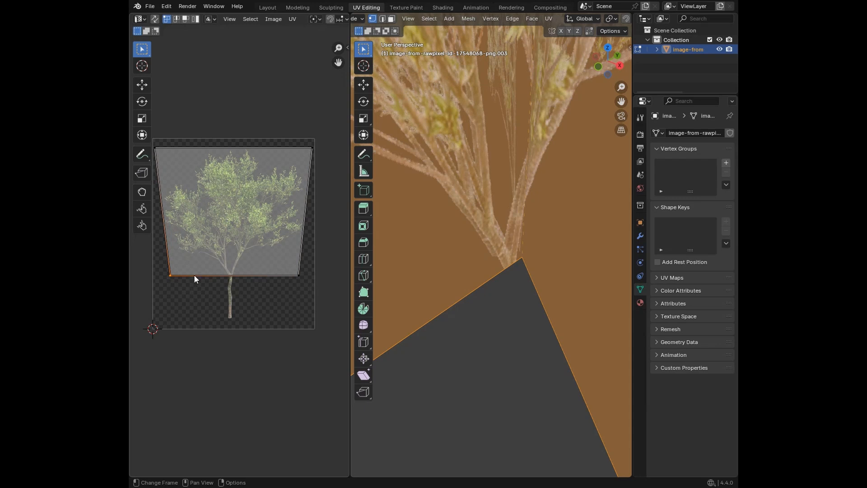
Step: Move the whole bottom UV edge about -0.04 along X to align the trunk bases with the planes' crossing
left_click_drag(153, 263, 315, 305)
key("g")
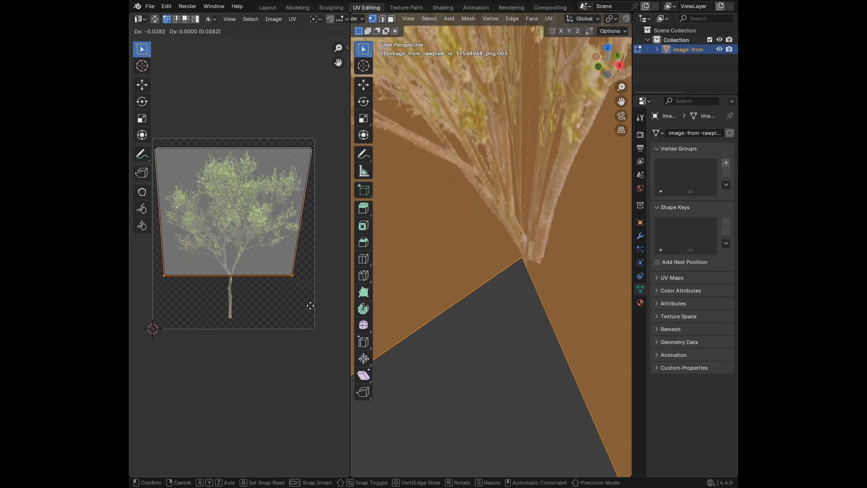
left_click(311, 305)
Step: Deselect all of the joined tree's geometry and return to the Layout workspace
middle_click_drag(626, 246, 477, 238)
left_click(519, 331)
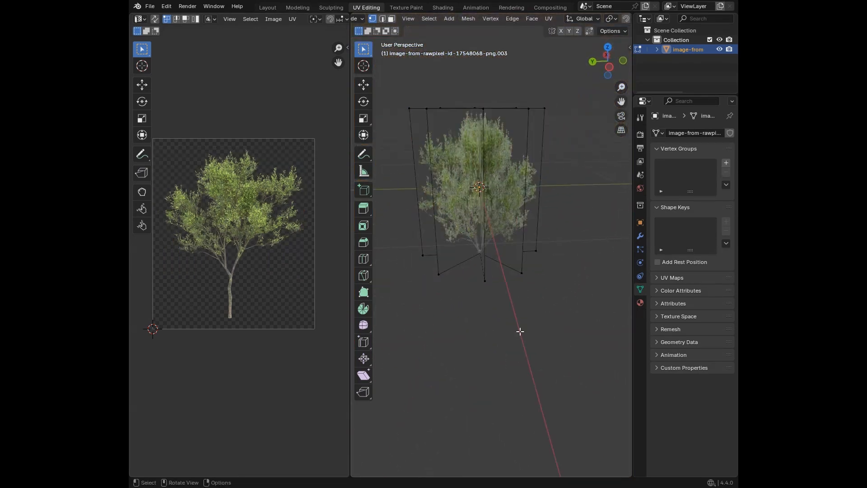
middle_click_drag(439, 306, 511, 296)
left_click(267, 7)
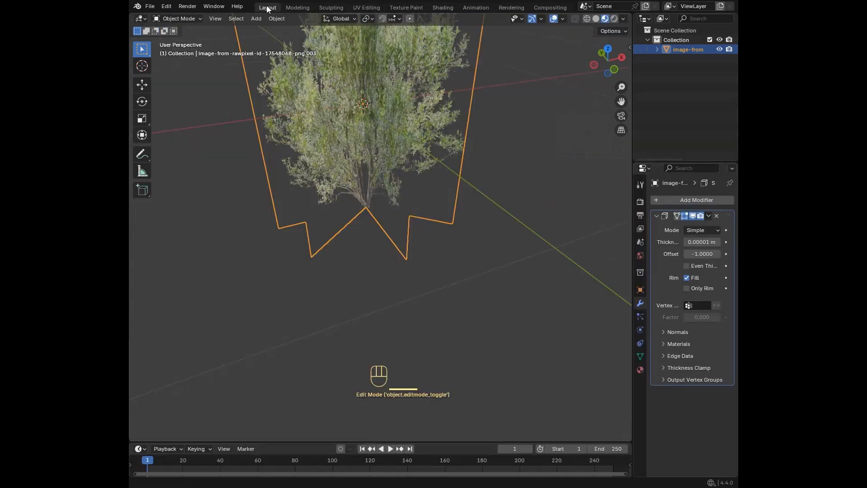
Step: In the right orthographic view, raise the joined tree about 0.9 m along the global Z axis
scroll(384, 172, "down", 5)
scroll(434, 208, "up", 5)
middle_click_drag(457, 284, 300, 298)
scroll(349, 258, "down", 10)
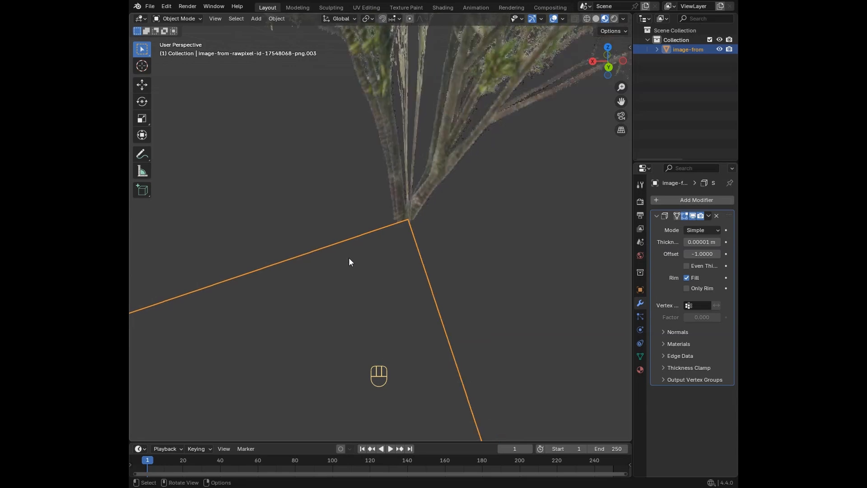
middle_click_drag(363, 249, 381, 248)
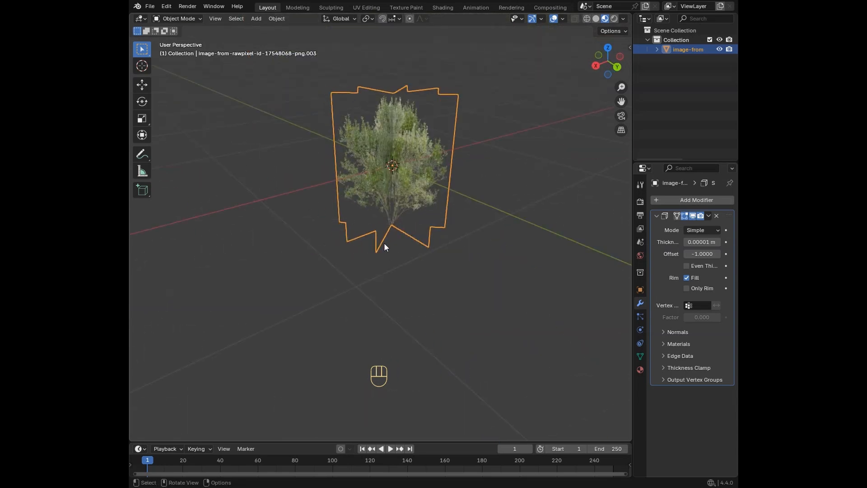
left_click(596, 66)
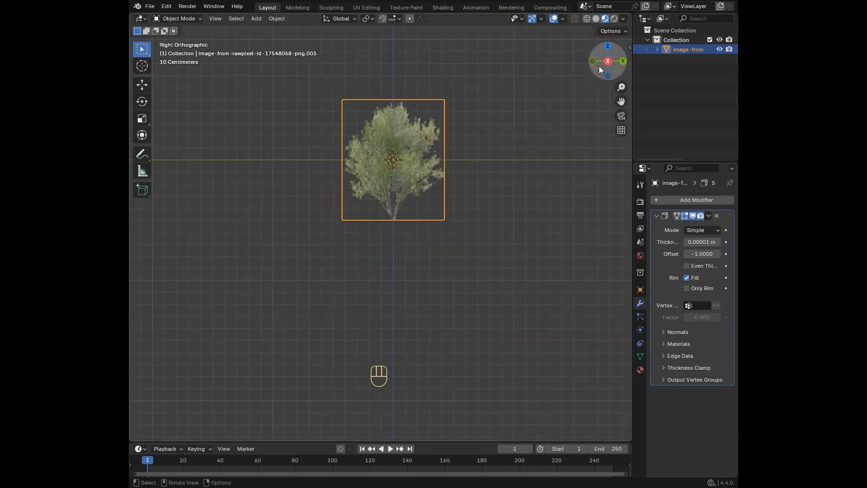
key("g")
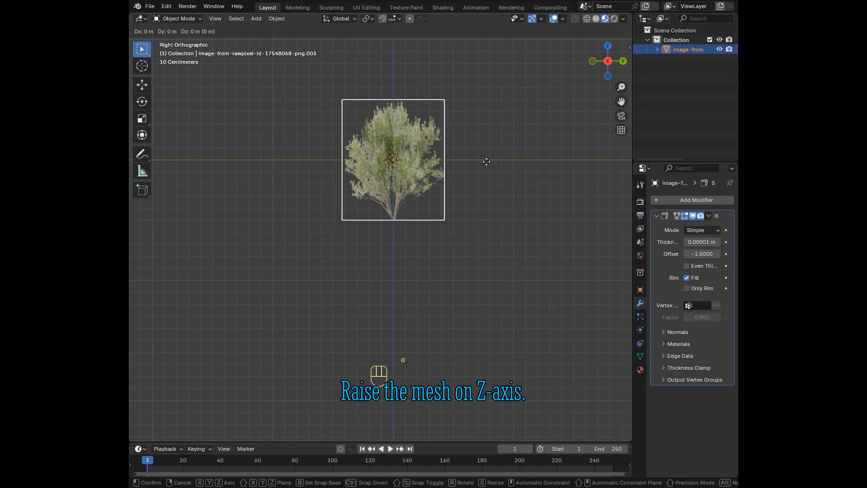
key("z")
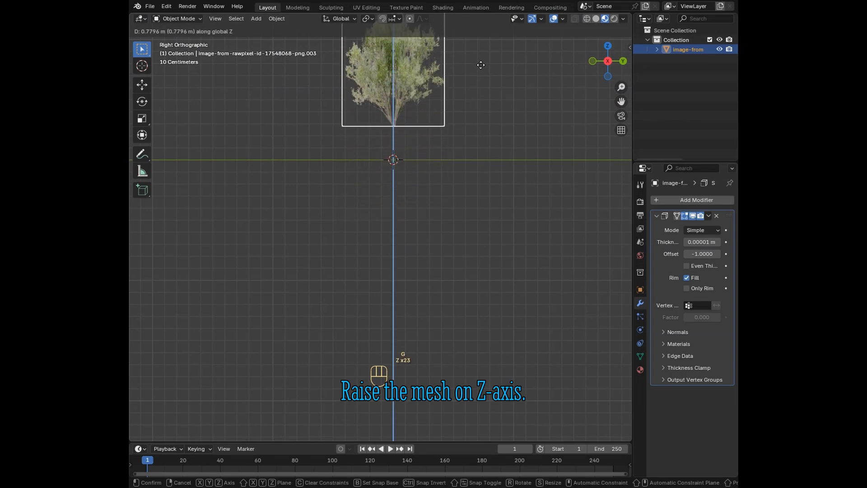
left_click(481, 52)
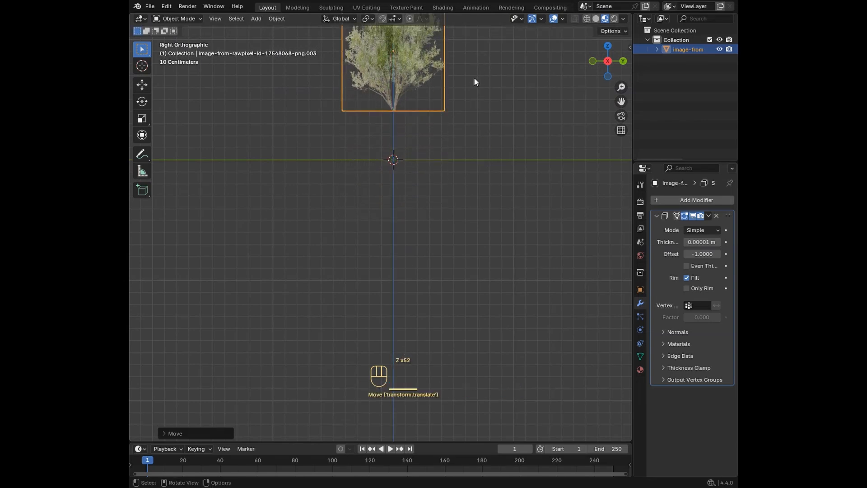
Step: Add a mesh cylinder at the origin and set its vertex count to 5
scroll(452, 135, "up", 5, "shift")
scroll(441, 217, "up", 4)
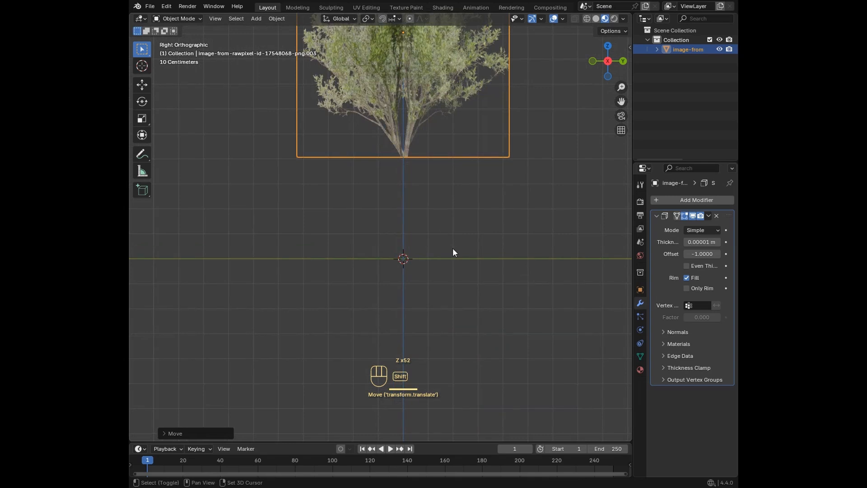
key("shift+a")
mouse_move(437, 147)
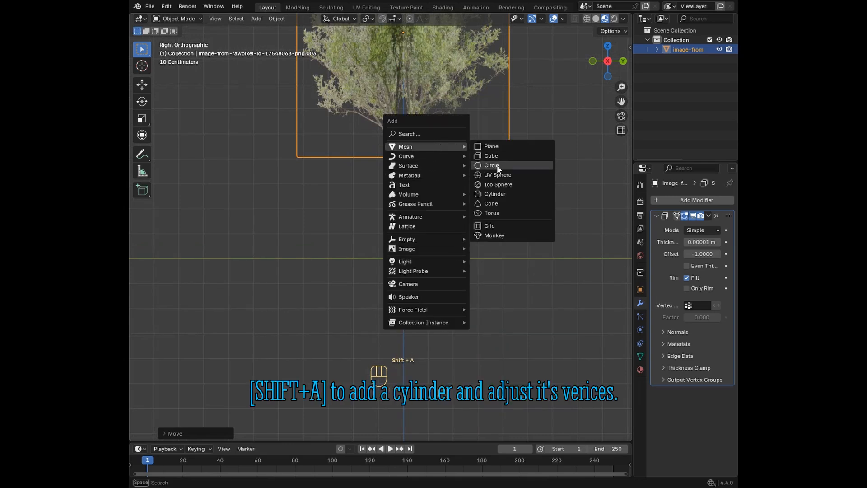
left_click(496, 194)
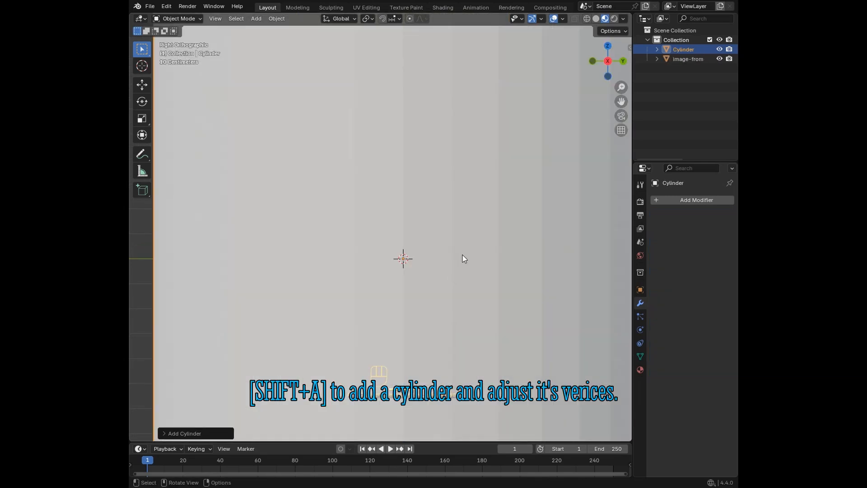
scroll(479, 251, "down", 5)
left_click(200, 430)
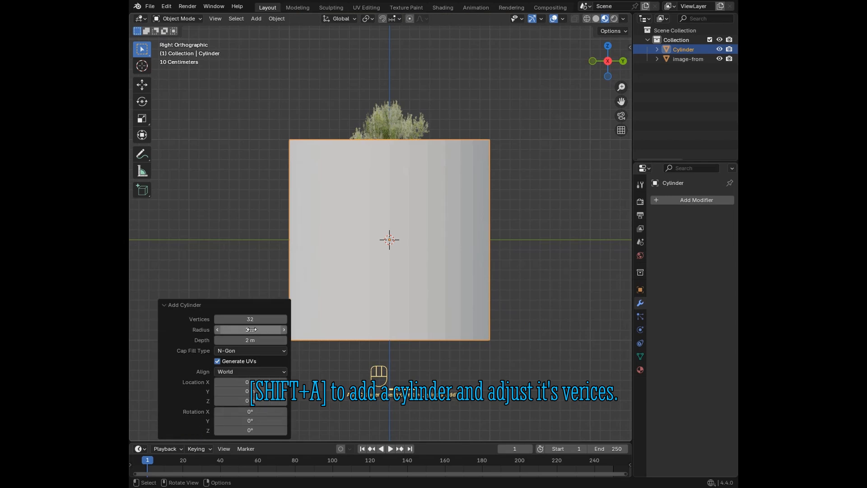
left_click(253, 319)
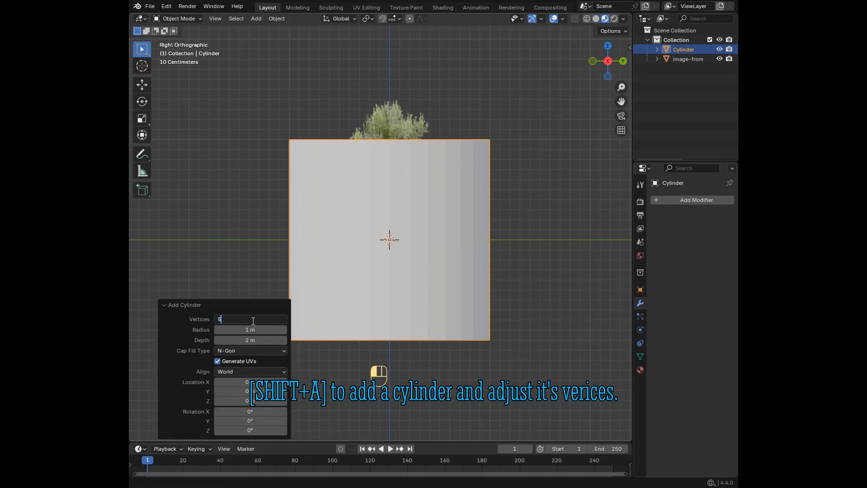
type("5")
key("Return")
scroll(482, 304, "down", 1)
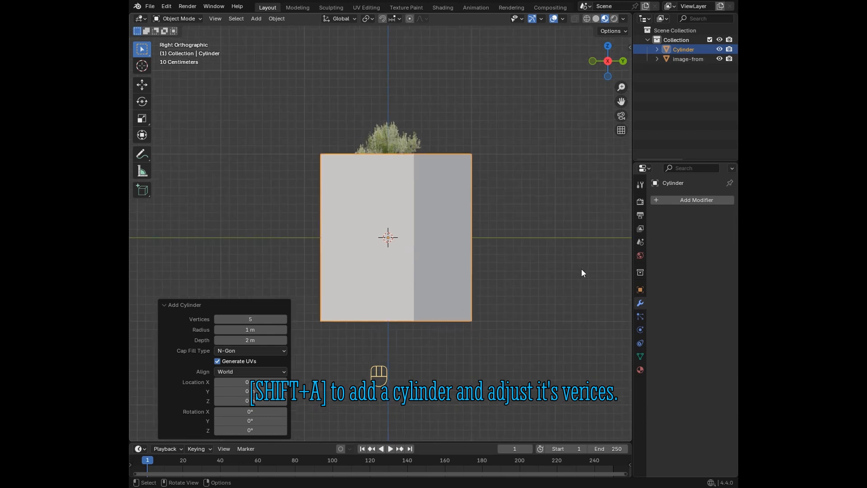
Step: Scale the cylinder down uniformly to a small trunk-width block, finishing with a resize of 0.572
key("s")
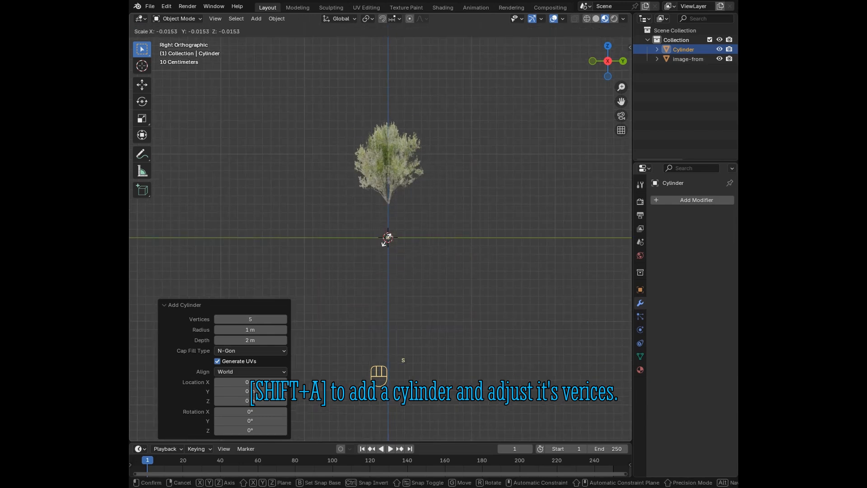
left_click(392, 240)
scroll(425, 262, "up", 5)
key("s")
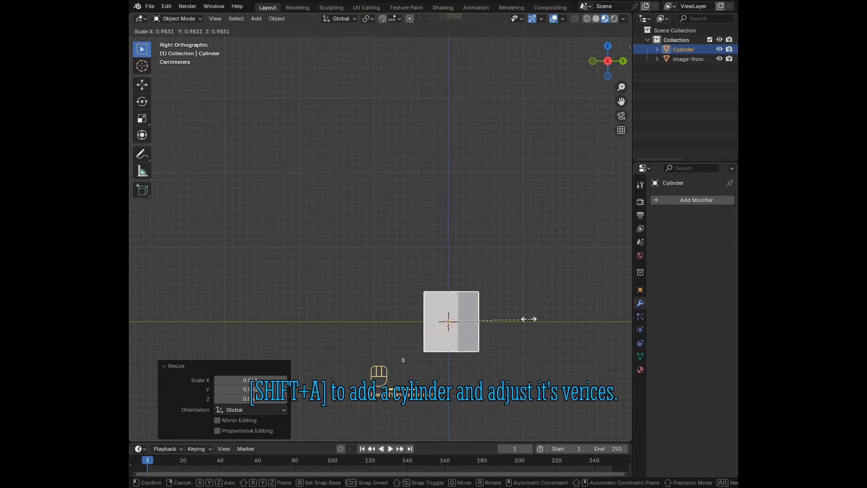
left_click(496, 293)
scroll(413, 299, "down", 3)
middle_click_drag(414, 299, 410, 308, "shift")
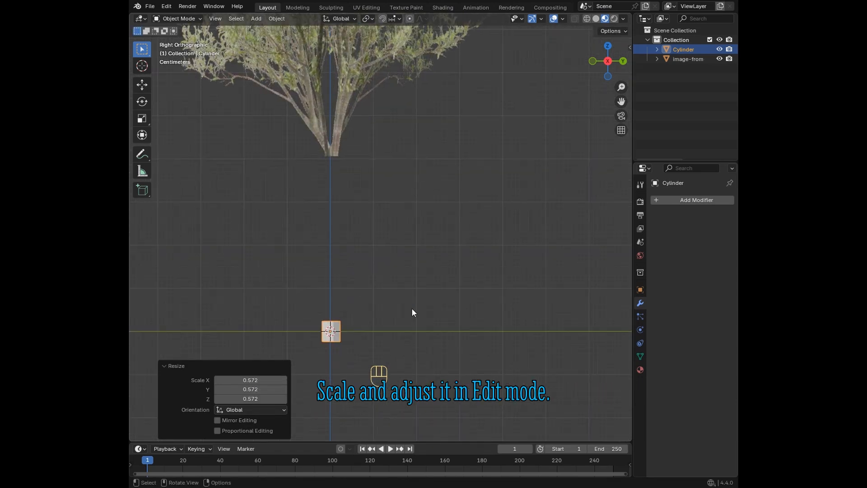
Step: Raise the small cylinder about 0.024 m along the global Z axis to rest its base on the ground line
key("g")
key("z")
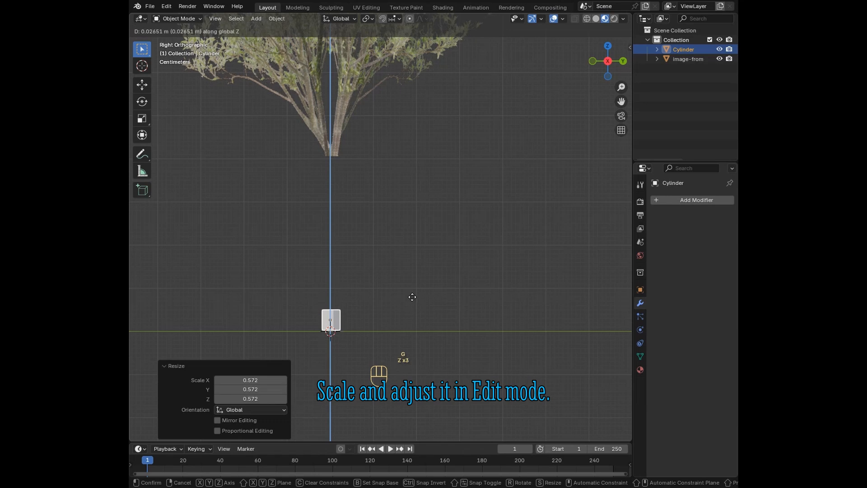
left_click(412, 298)
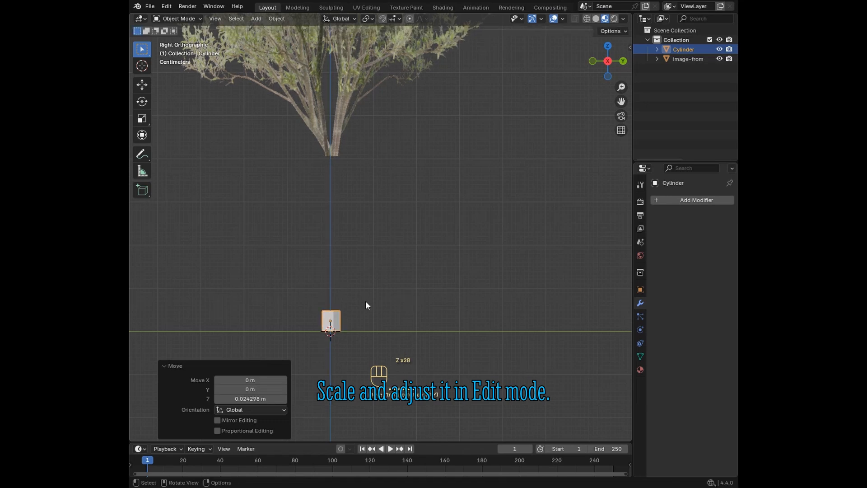
key("shift")
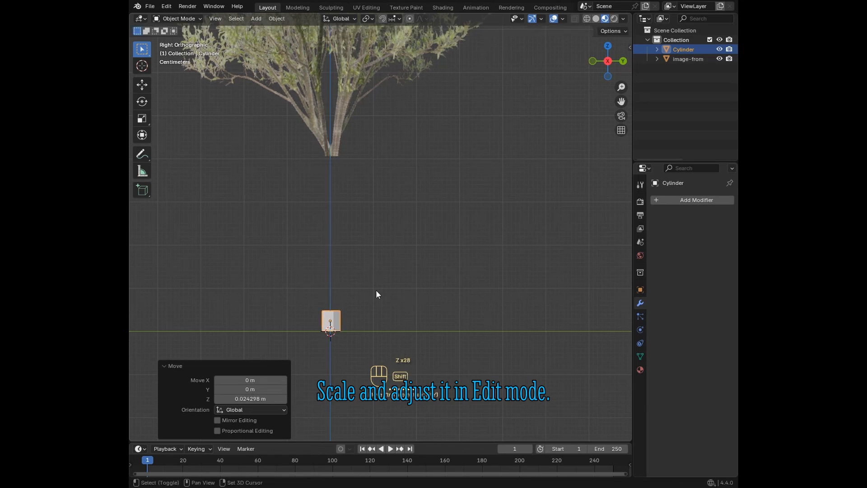
key("shift+a")
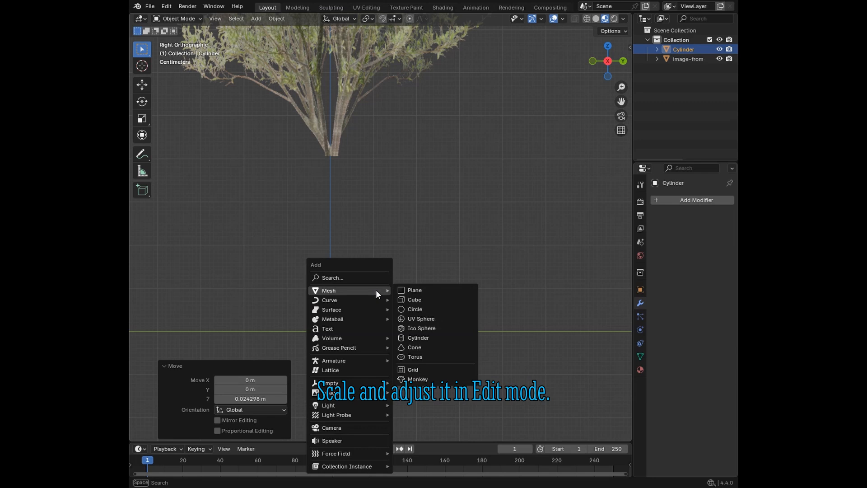
left_click(421, 251)
Step: In Edit Mode, raise the cylinder's top face about 0.367 m along global Z to meet the base of the foliage
left_click(181, 20)
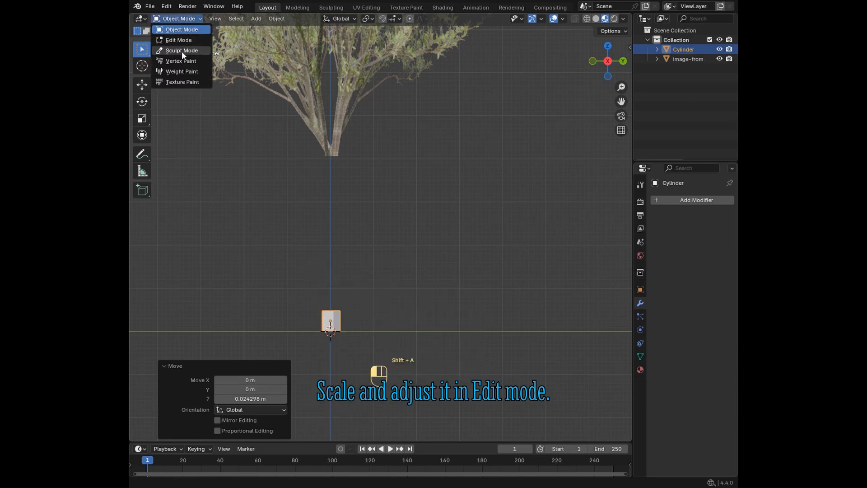
left_click(181, 41)
middle_click_drag(327, 273, 316, 266)
left_click(223, 20)
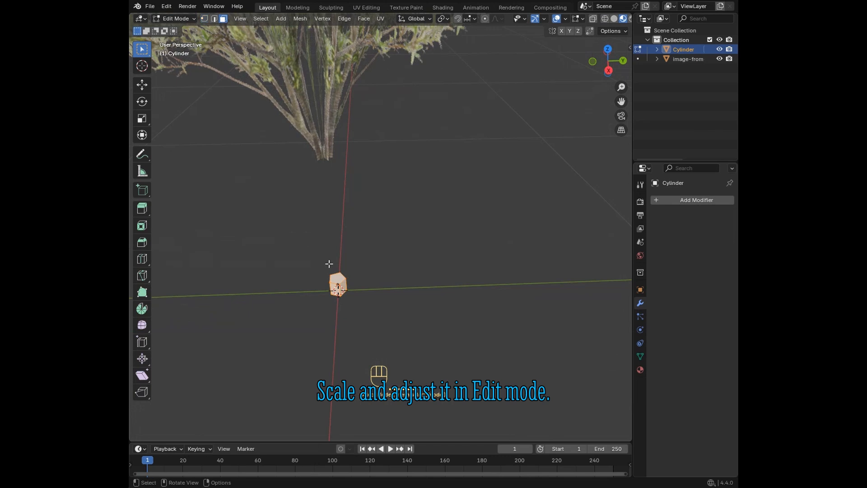
left_click(336, 277)
left_click(609, 71)
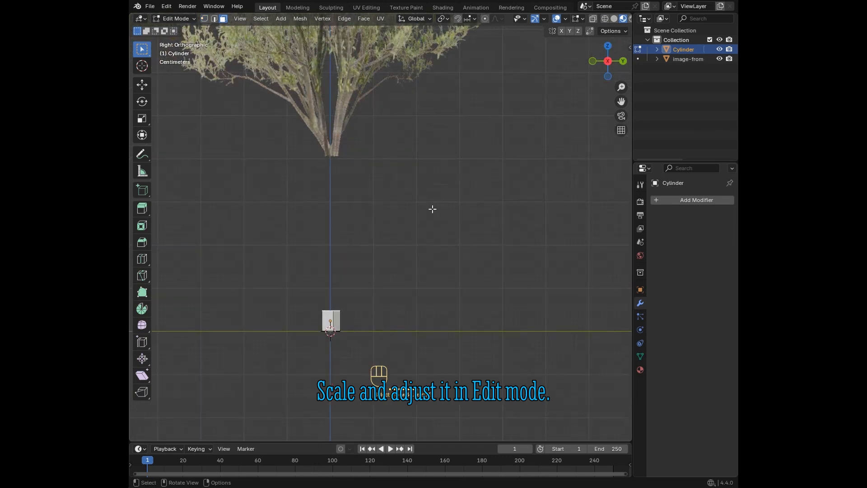
key("g")
key("z")
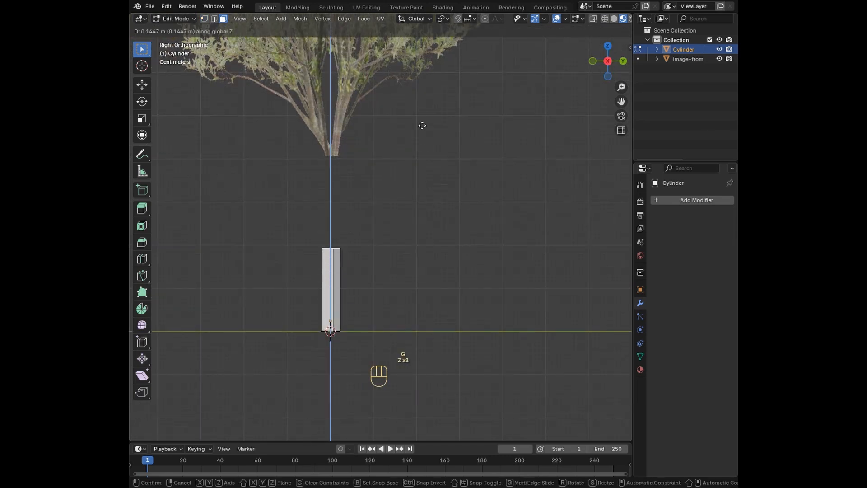
left_click(425, 52)
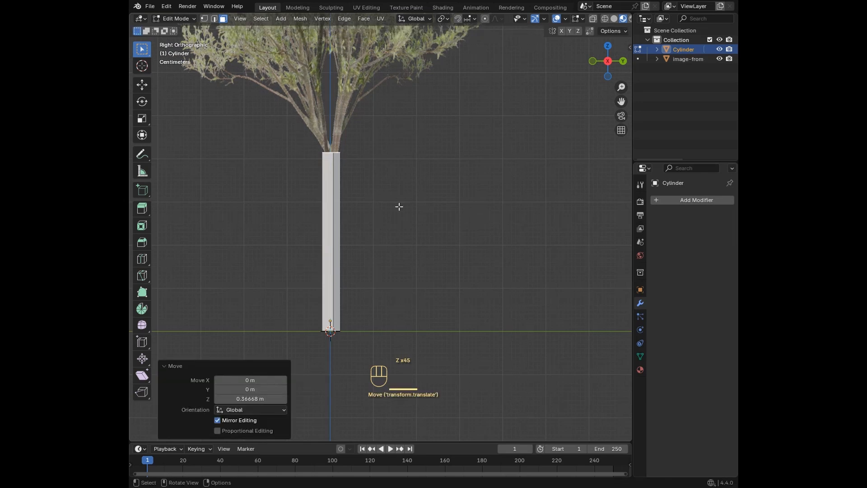
Step: Scale the trunk's top face by 0.685 and shift it about 0.0015 m along Y under the branch bases
scroll(473, 197, "up", 9)
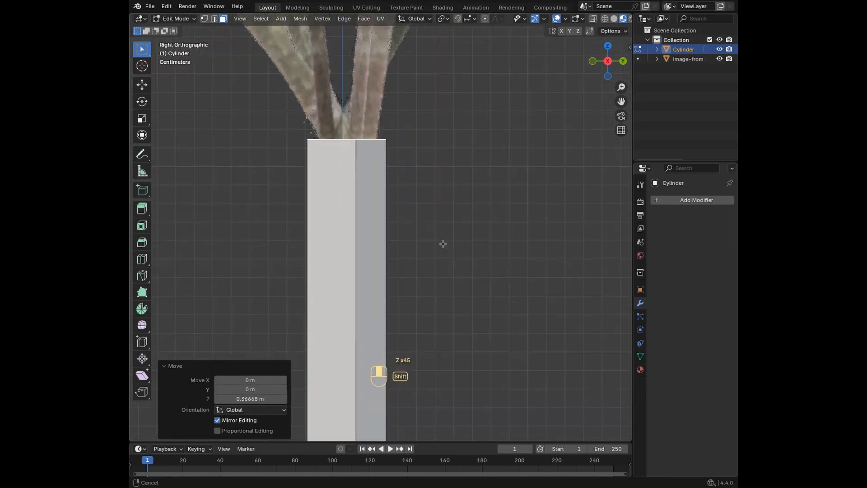
key("s")
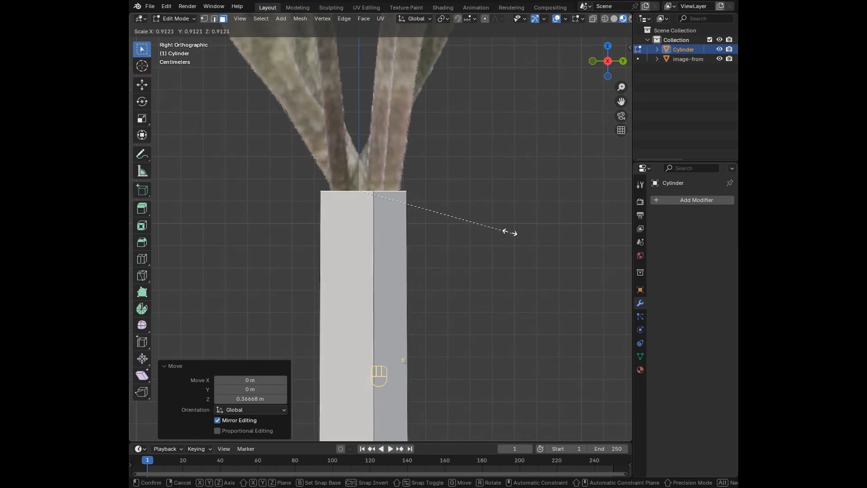
left_click(475, 220)
key("g")
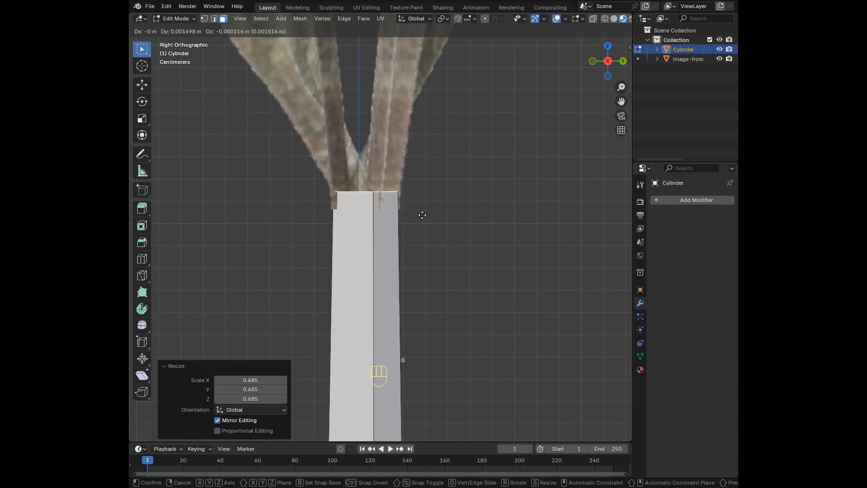
left_click(422, 214)
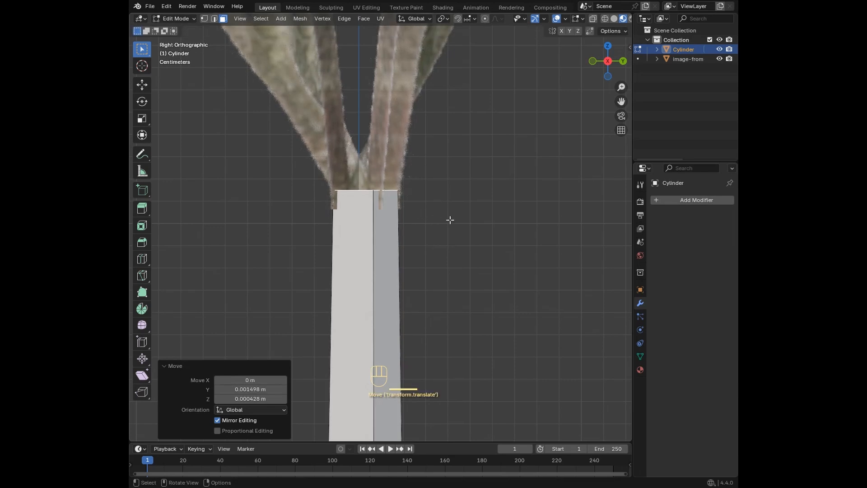
Step: Enlarge the trunk's top face by 1.069 and again by 1.094 to cover the branch bases from all sides
key("s")
left_click(507, 216)
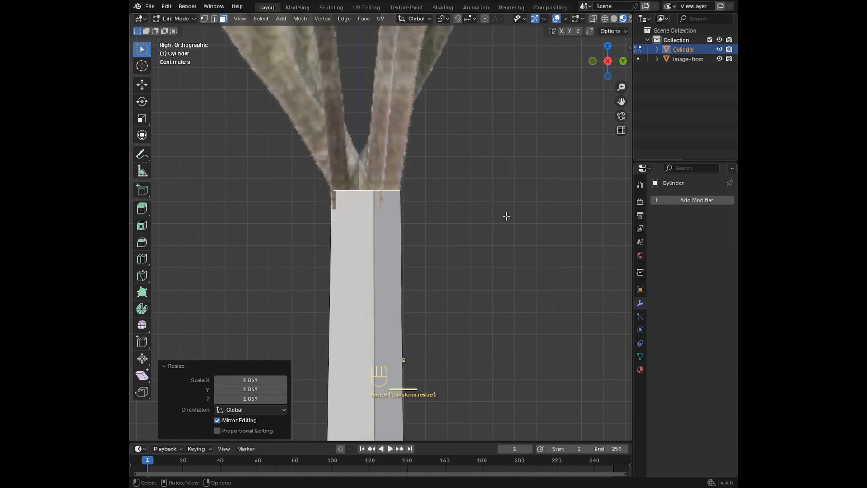
middle_click_drag(506, 216, 468, 244)
key("s")
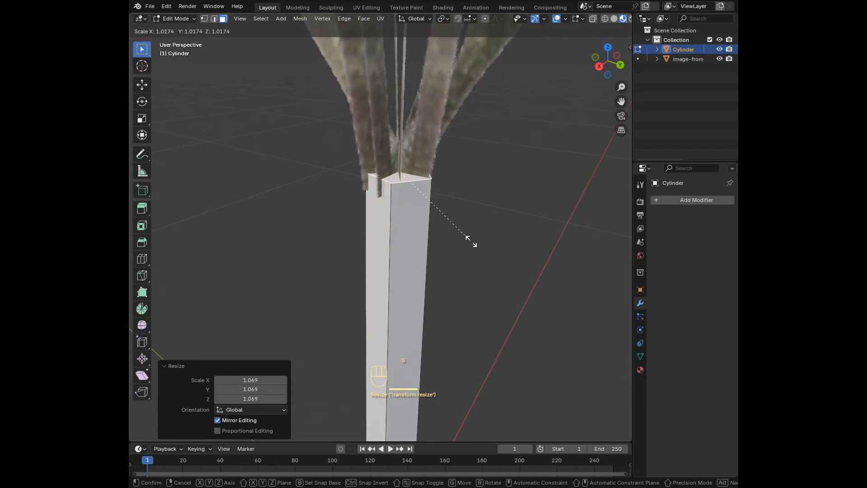
left_click(475, 246)
Step: In the right orthographic view, add seven horizontal loop cuts along the trunk with a slide factor of about -0.283
middle_click_drag(476, 245, 504, 252)
scroll(443, 229, "down", 9)
middle_click_drag(442, 228, 488, 214)
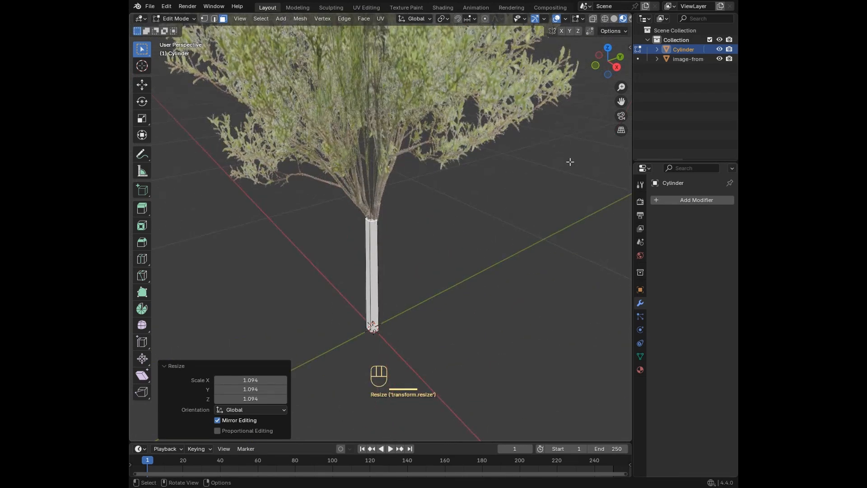
left_click(617, 68)
middle_click_drag(492, 294, 491, 225, "shift")
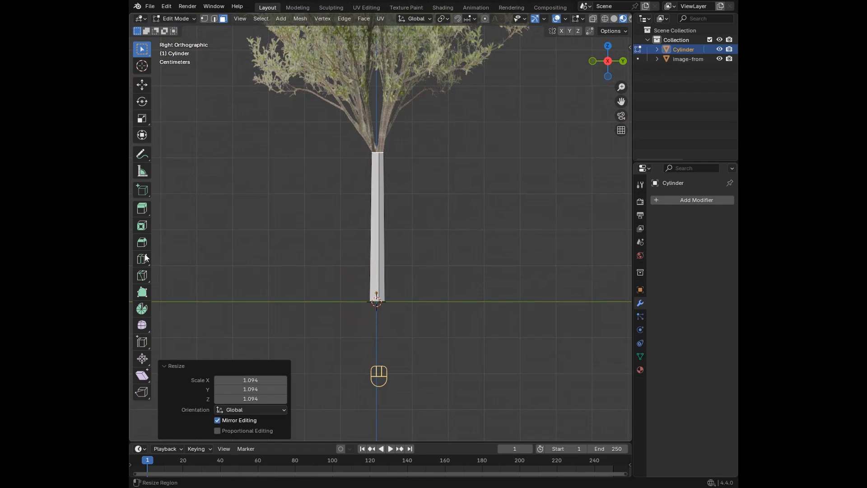
key("ctrl+r")
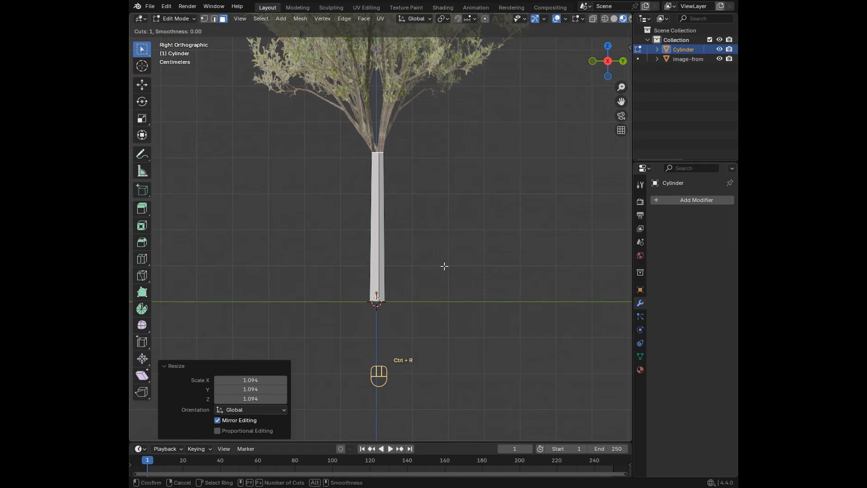
left_click(389, 257)
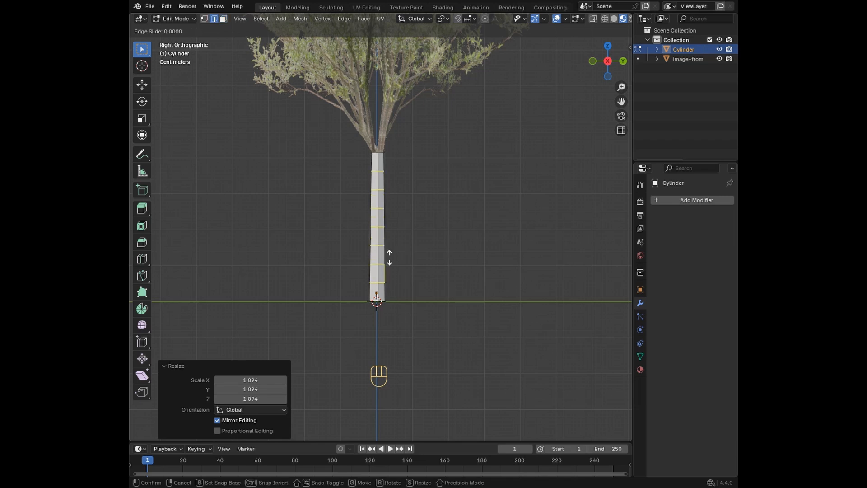
left_click(425, 251)
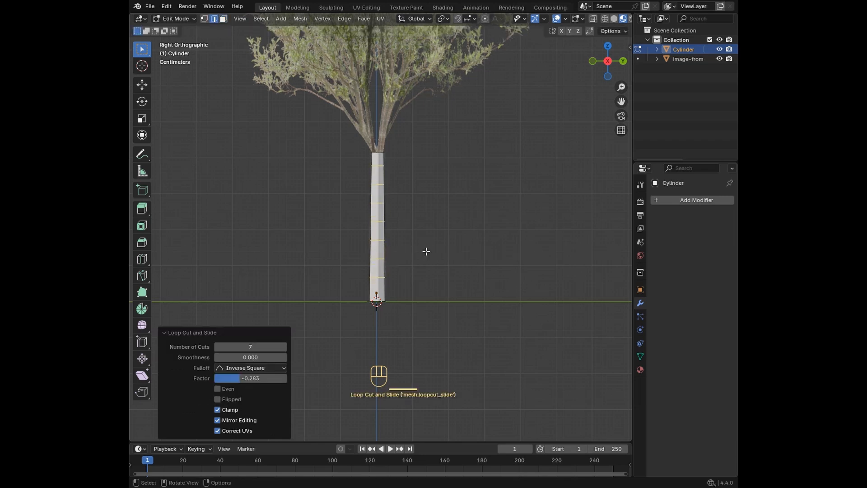
scroll(431, 250, "up", 5)
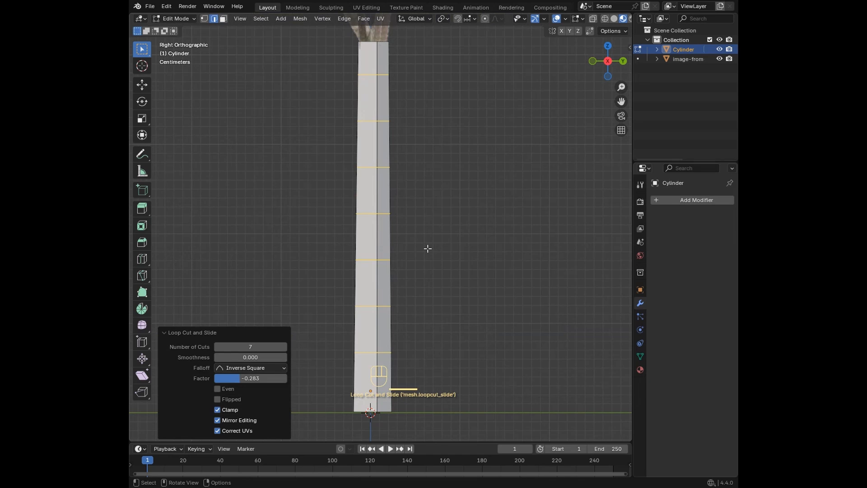
scroll(427, 248, "down", 4)
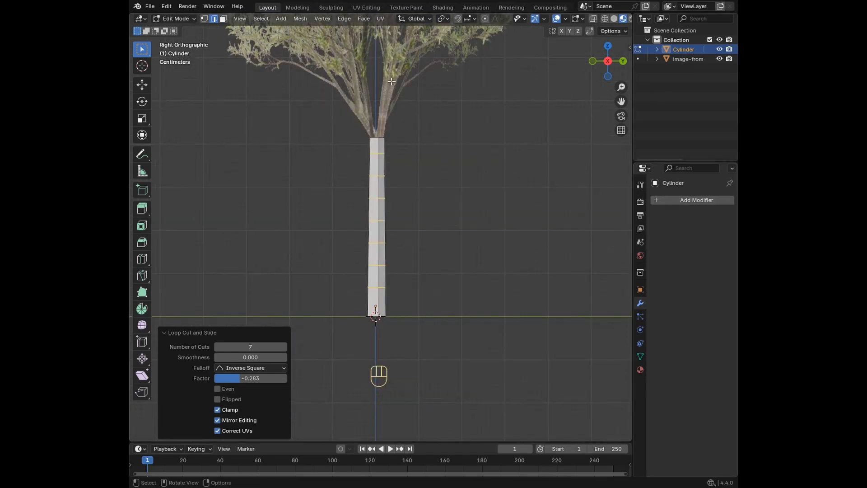
Step: Return to Object Mode and copy the material of the foliage object
left_click(171, 21)
left_click(179, 31)
left_click(376, 83)
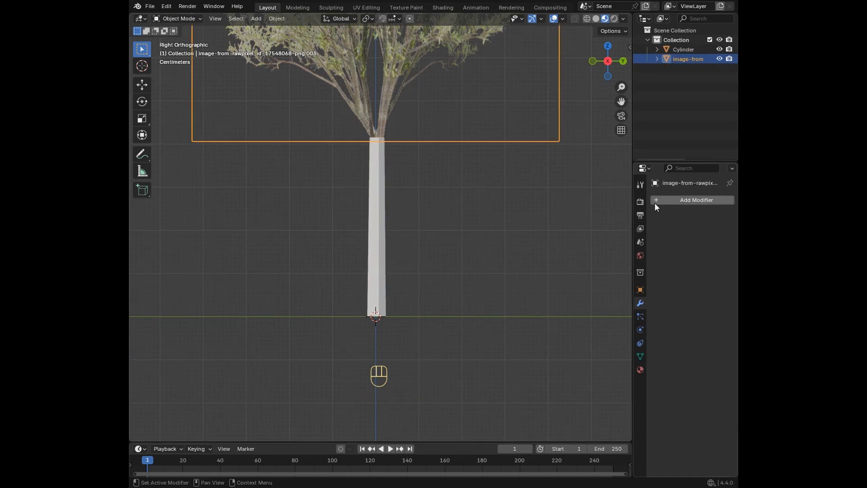
left_click(644, 367)
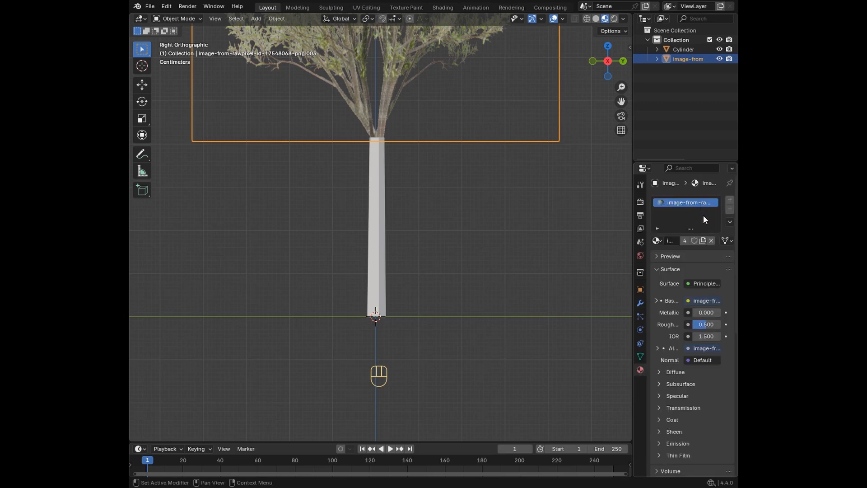
left_click(730, 222)
left_click(722, 226)
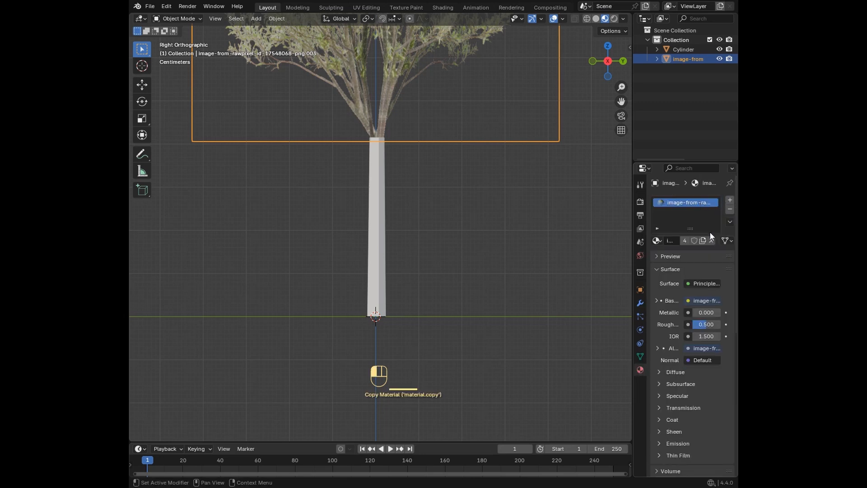
Step: Create a new material on the trunk cylinder and paste the foliage's copied material into it
left_click(383, 238)
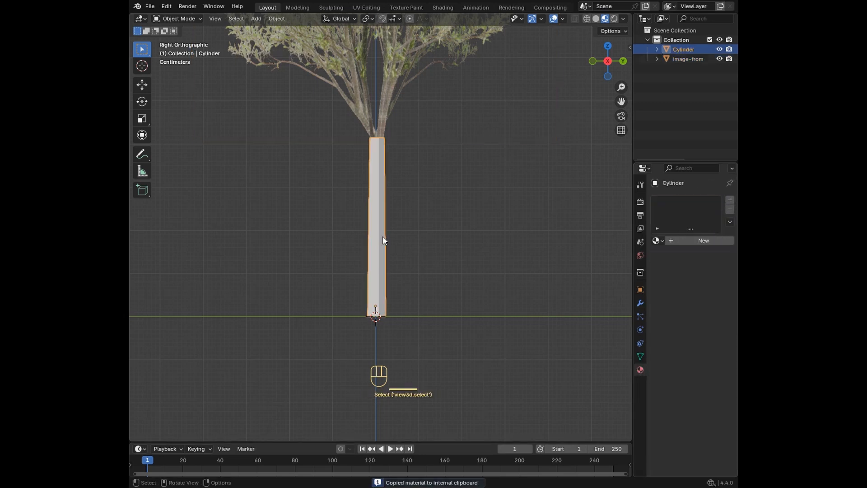
left_click(729, 222)
left_click(700, 252)
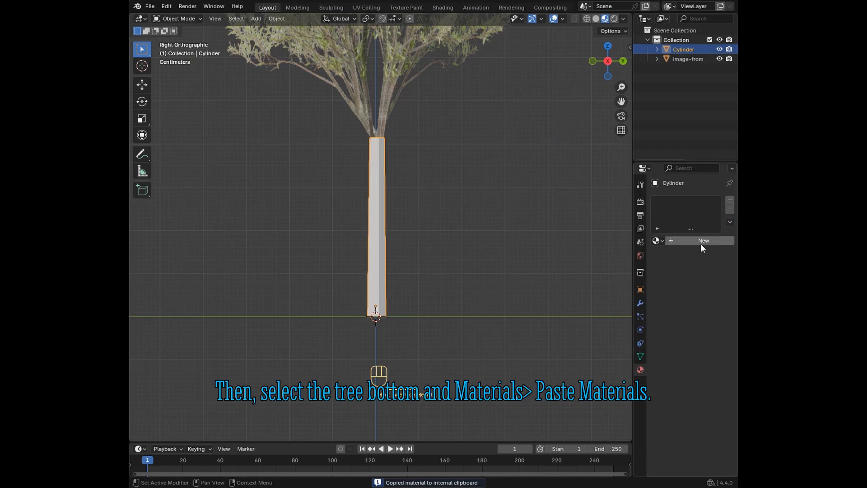
left_click(727, 222)
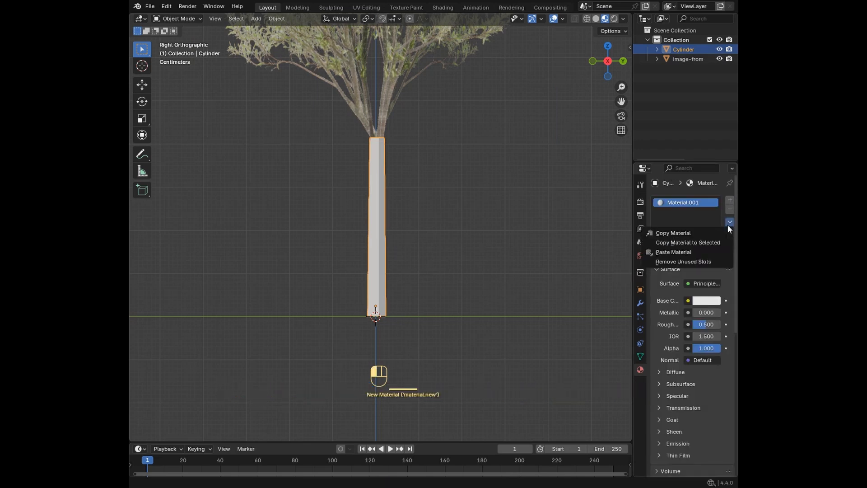
left_click(708, 250)
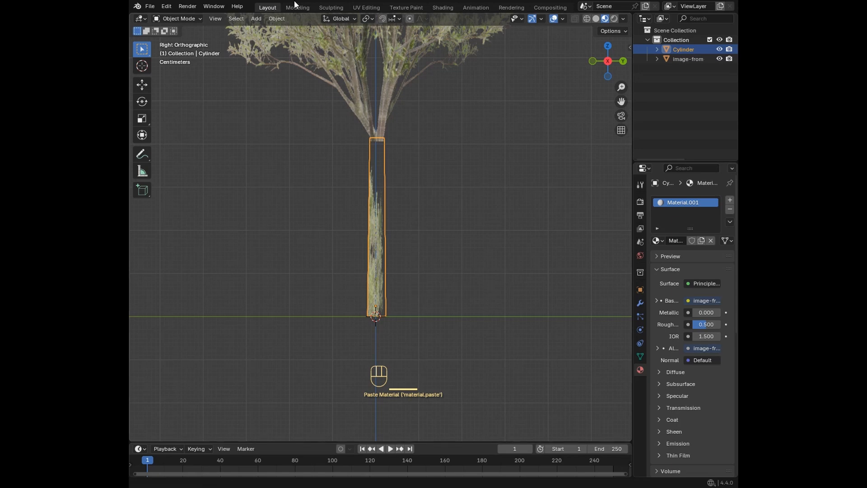
Step: In the UV Editing workspace, unwrap the whole trunk mesh from the back orthographic view with Project from View
left_click(365, 8)
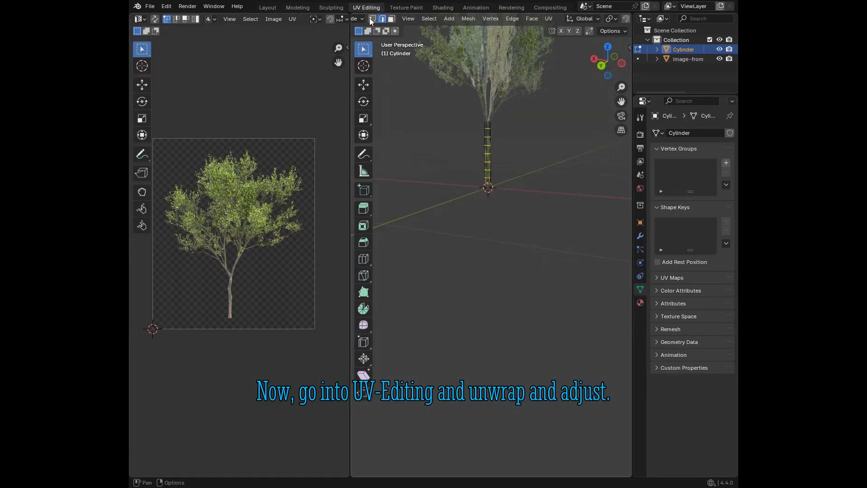
left_click(603, 68)
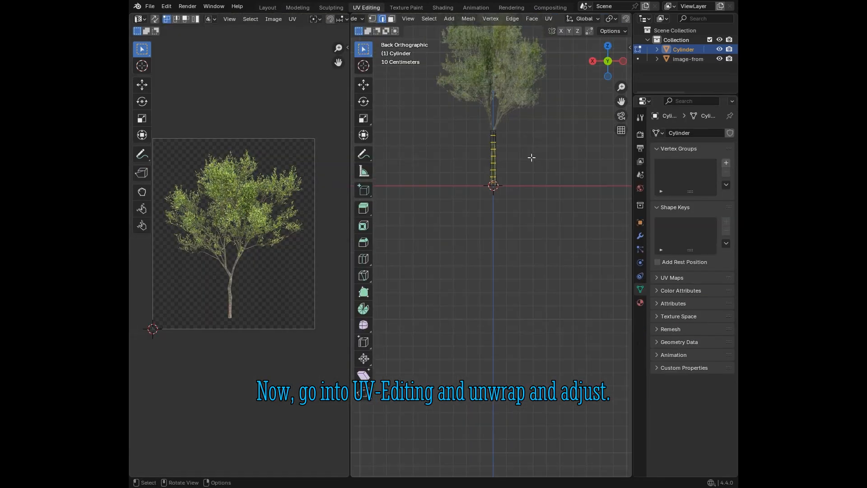
key("a")
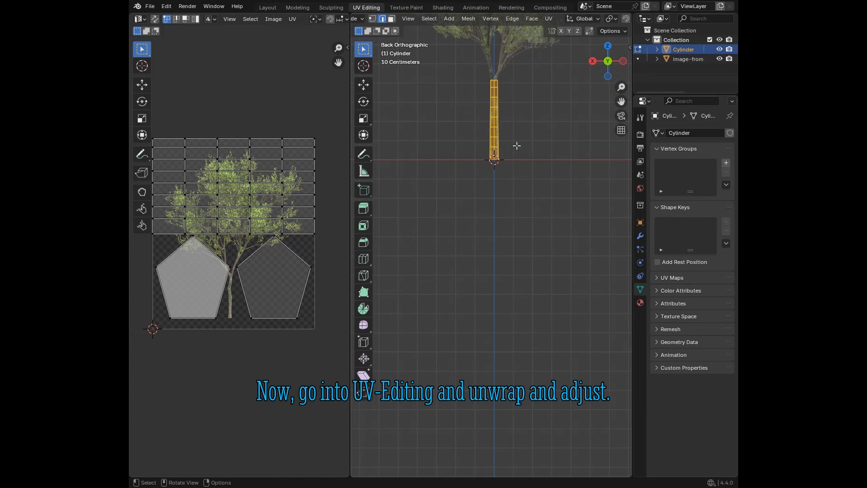
key("u")
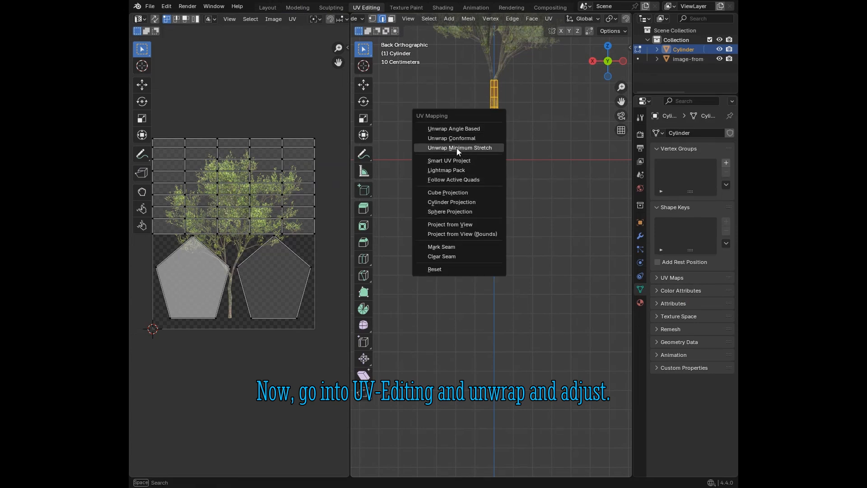
left_click(454, 224)
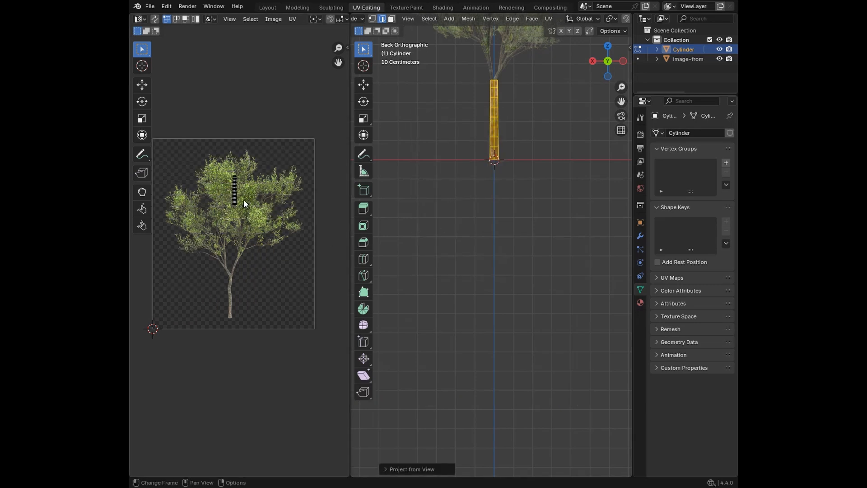
Step: Move all trunk UVs about -0.029 in X and -0.591 in Y onto the pictured trunk, and nudge them to match its base
key("a")
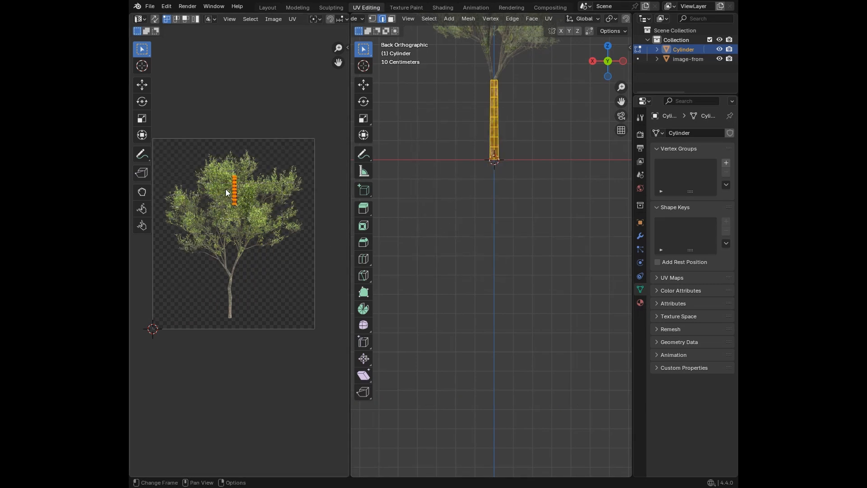
key("g")
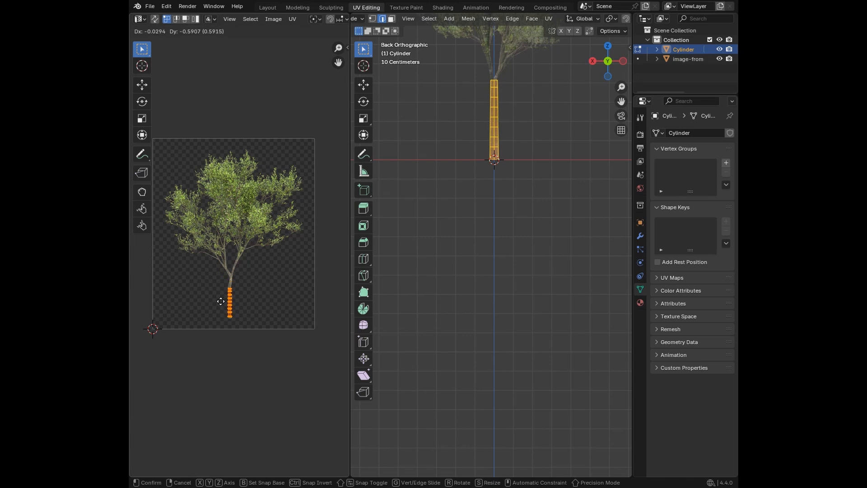
left_click(221, 302)
scroll(222, 302, "up", 6)
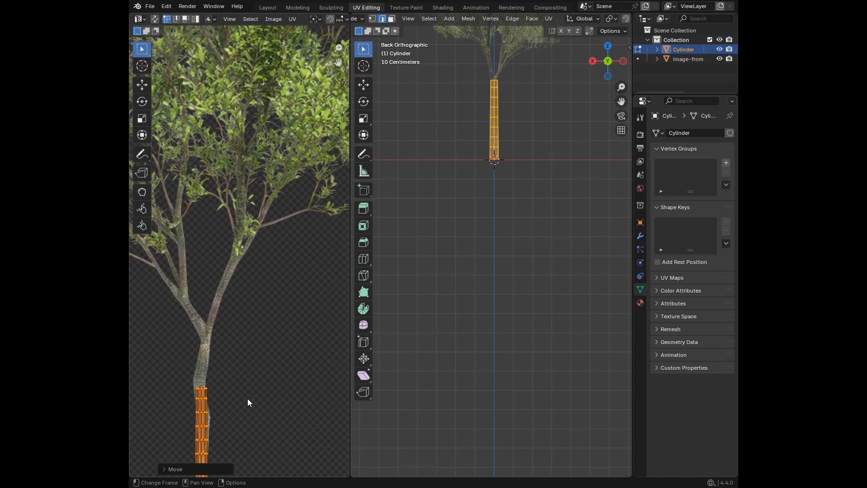
middle_click_drag(247, 398, 290, 223, "shift")
scroll(278, 270, "up", 5)
middle_click_drag(278, 271, 245, 196, "shift")
key("g")
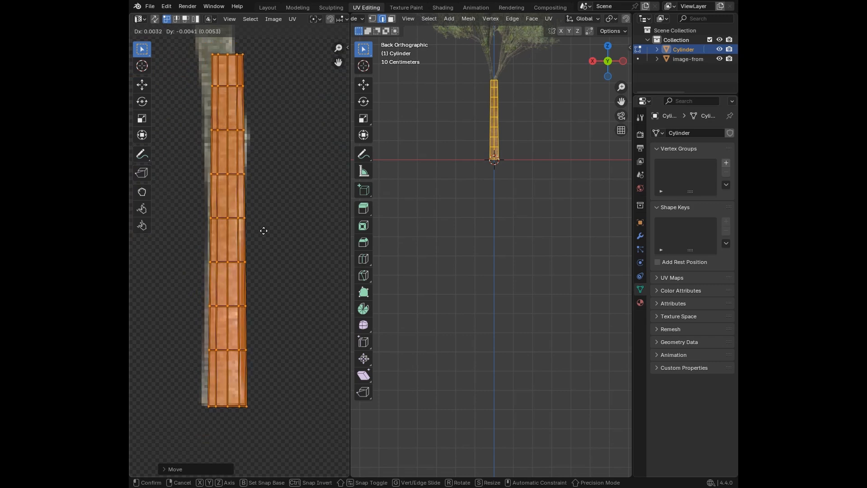
left_click(259, 228)
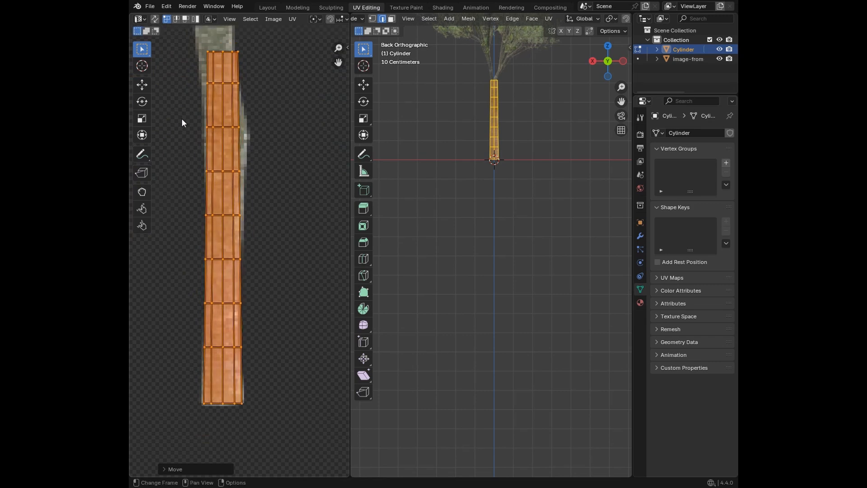
Step: Adjust the third to sixth UV rows from the top to the pictured trunk's outline, shifting the third about 0.0016 and -0.0037
left_click_drag(182, 119, 275, 148)
key("g")
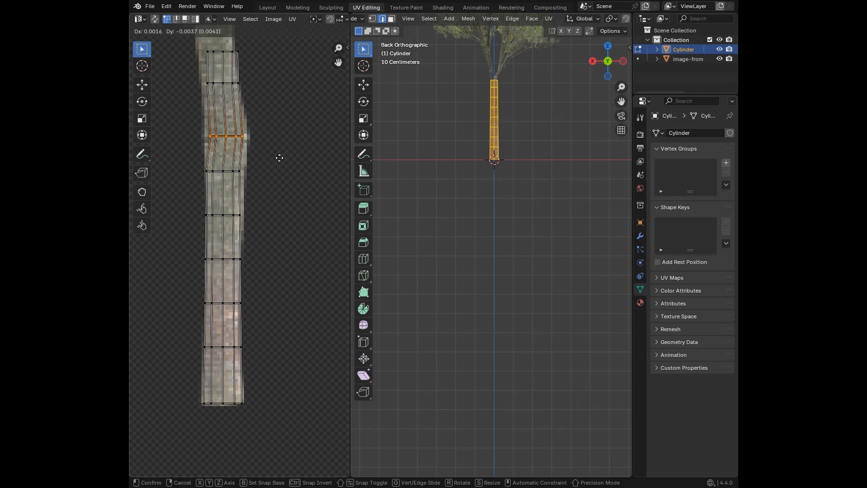
left_click(279, 158)
left_click_drag(194, 203, 239, 221)
key("g")
left_click(307, 227)
left_click_drag(184, 253, 246, 266)
key("g")
left_click(241, 293)
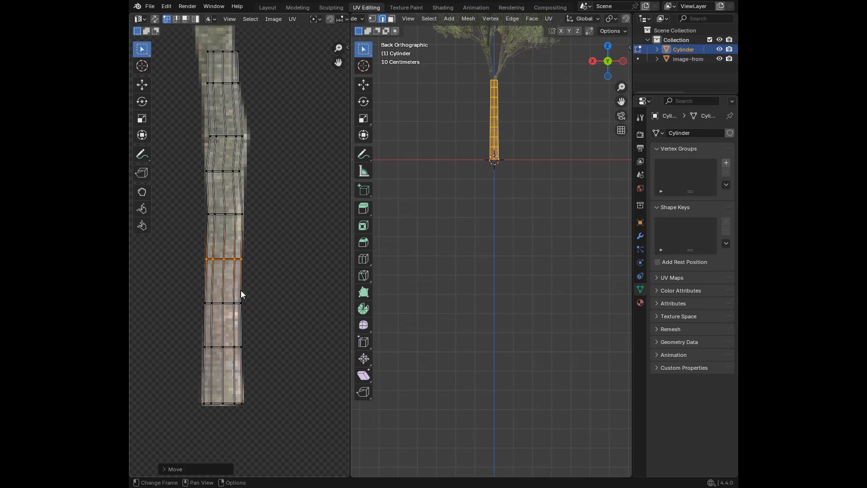
Step: Scale the third UV row from the top by about 1.142 to span the pictured trunk's width
middle_click_drag(262, 213, 283, 334)
left_click_drag(193, 244, 285, 266)
key("g")
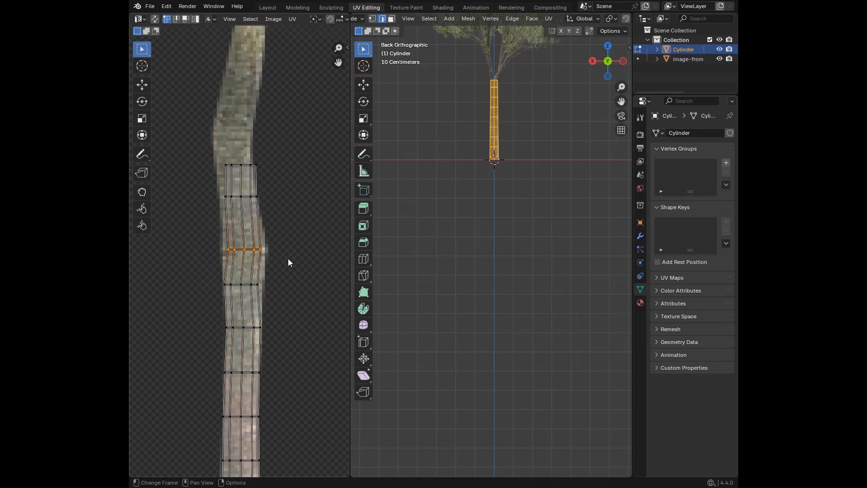
key("s")
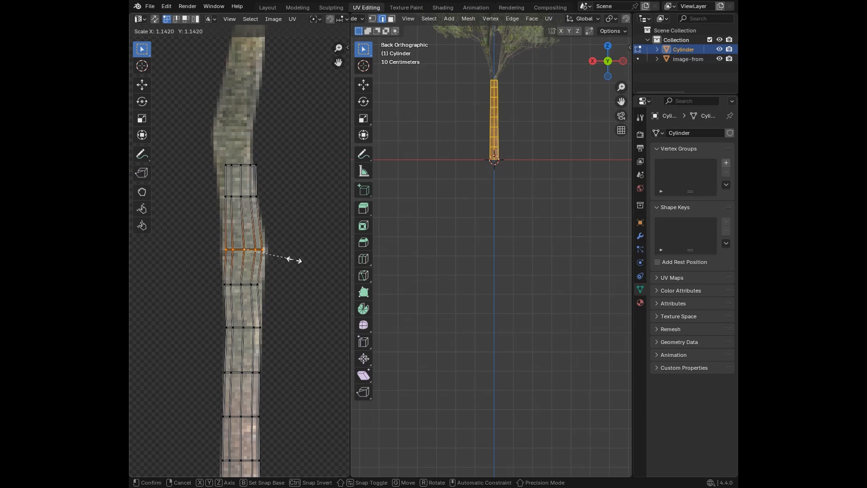
left_click(294, 260)
Step: Move the top UV row up to the pictured branch fork and the second row about -0.0037 and 0.0248 to the trunk's bend
left_click_drag(173, 127, 256, 169)
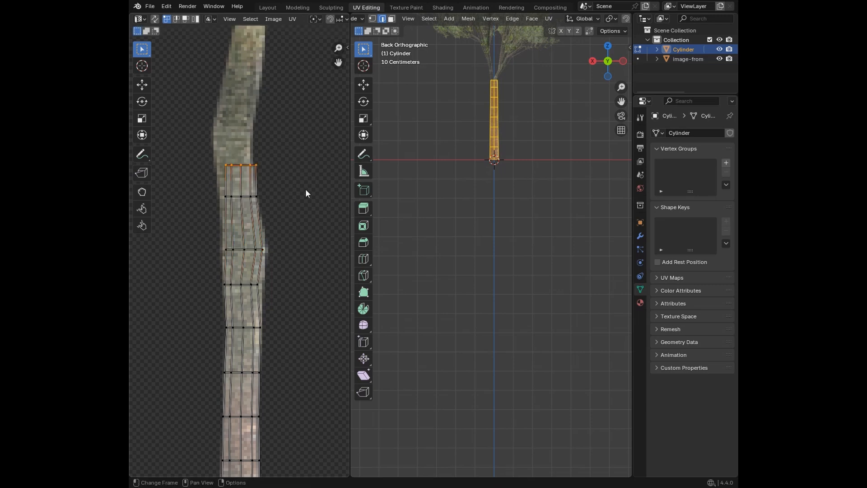
middle_click_drag(282, 188, 298, 258)
key("g")
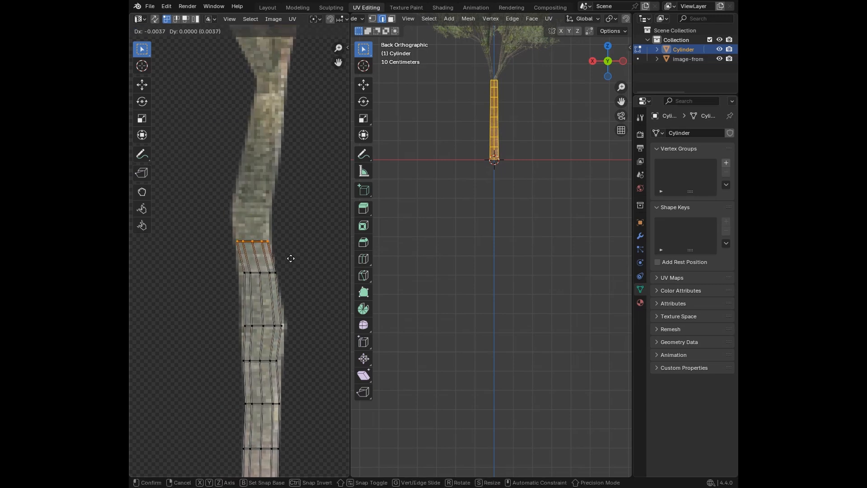
left_click(291, 259)
key("g")
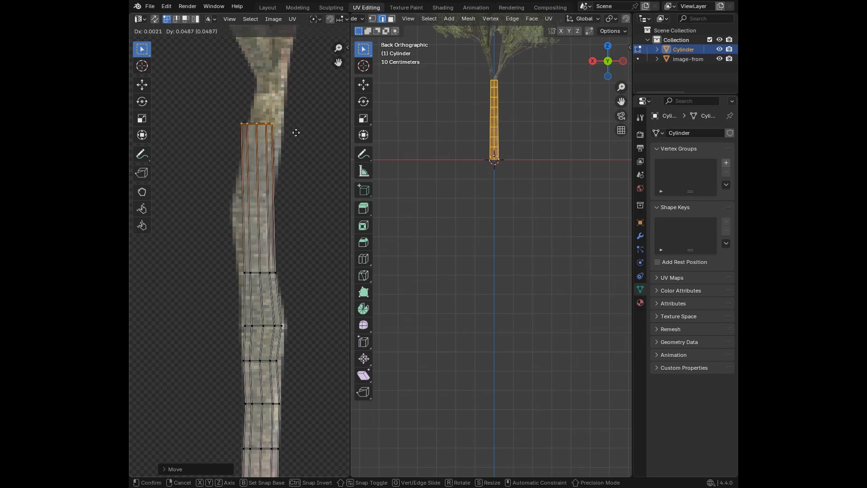
left_click(310, 91)
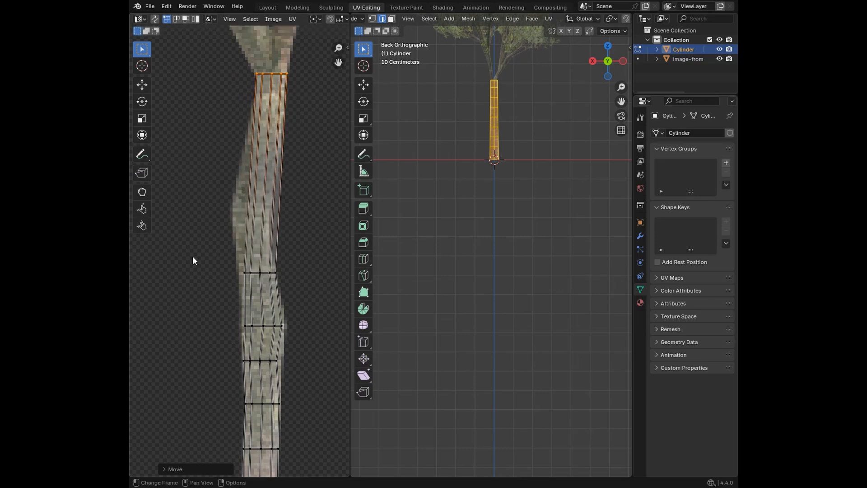
left_click_drag(192, 256, 296, 288)
key("g")
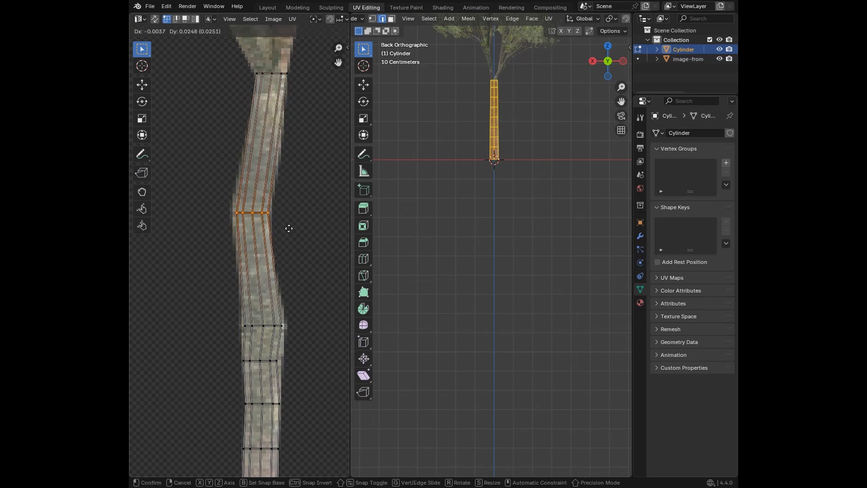
left_click(288, 226)
Step: Raise the third UV row along the pictured trunk and shift the fourth row about 0.0009 and 0.0035 to even the spacing
scroll(282, 267, "down", 3)
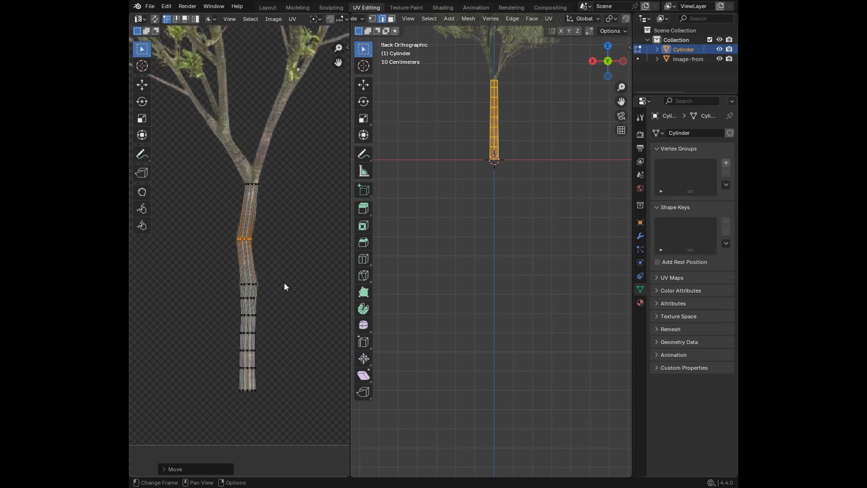
left_click_drag(231, 270, 269, 290)
scroll(270, 290, "up", 5)
key("g")
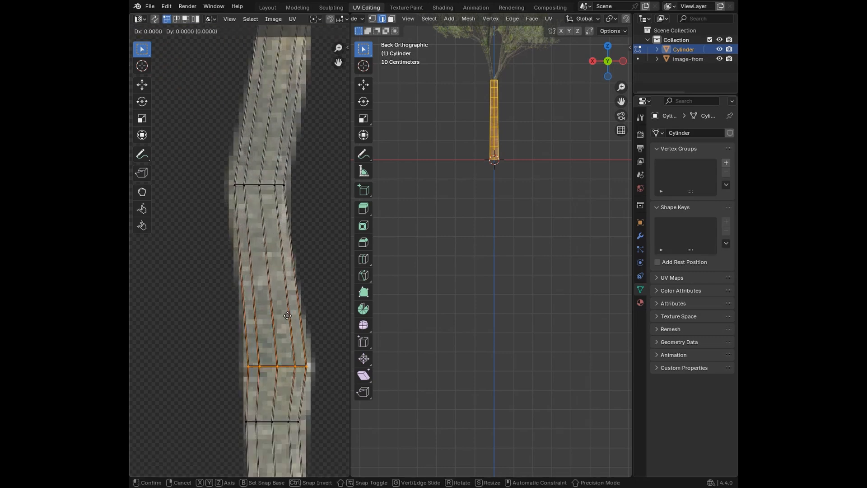
left_click(303, 335)
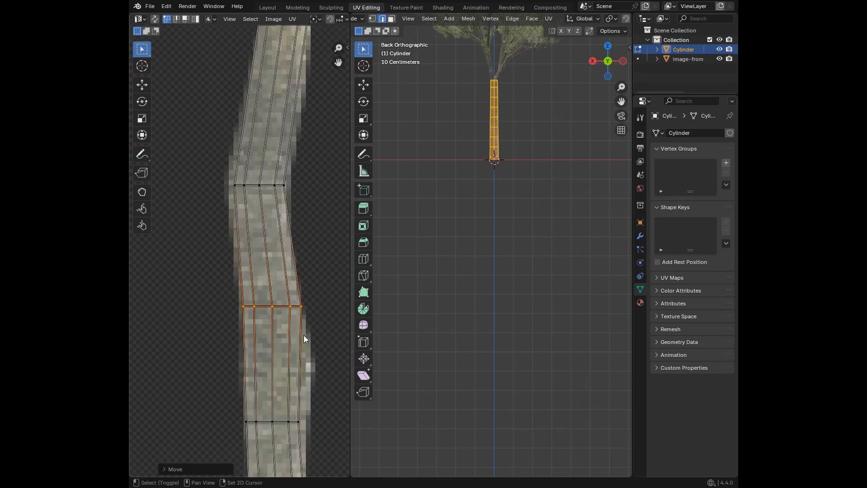
middle_click_drag(303, 334, 267, 275)
left_click_drag(198, 314, 287, 348)
key("g")
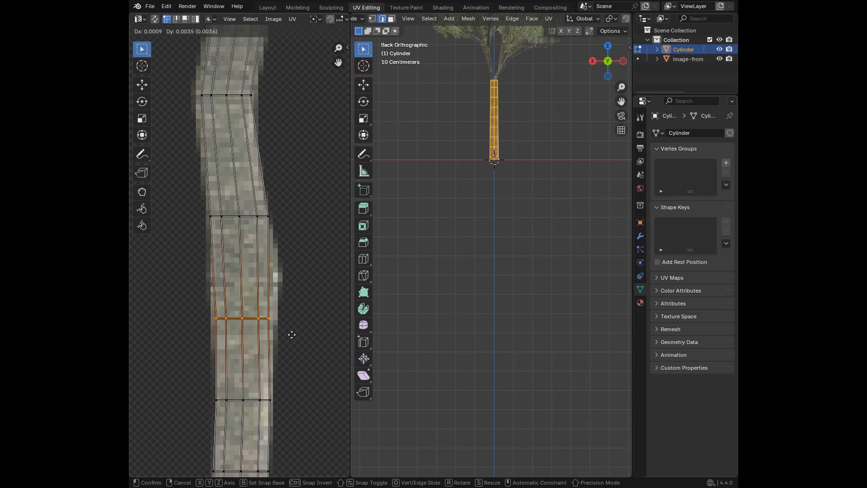
left_click(293, 335)
Step: Examine the adjusted UV rows and the bark texture on the trunk from several sides in the 3D viewport
middle_click_drag(281, 403, 280, 242)
scroll(281, 242, "down", 2)
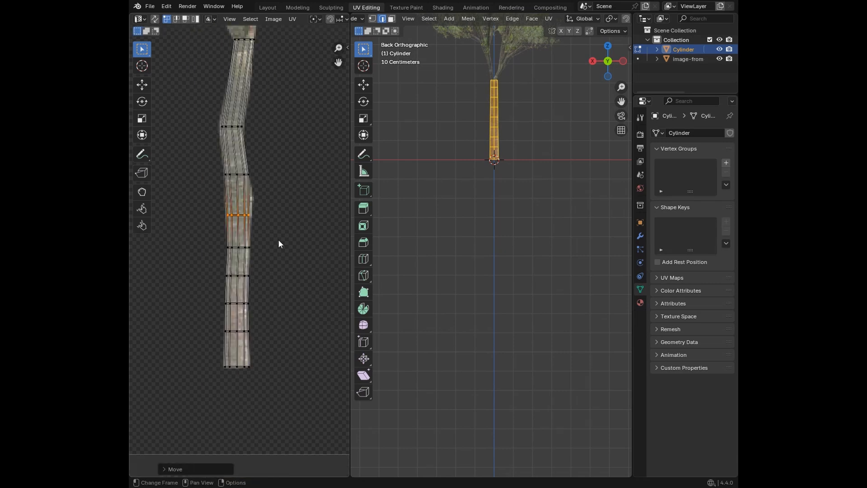
scroll(265, 308, "up", 1)
scroll(250, 353, "down", 5)
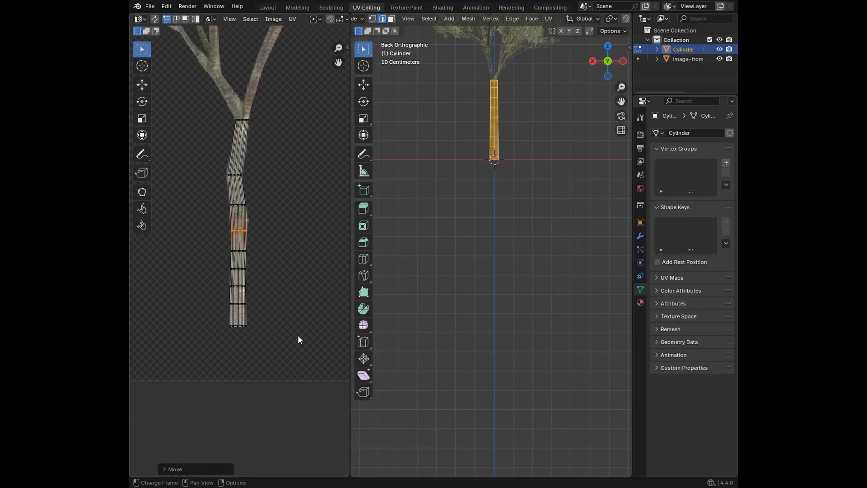
left_click(544, 176)
middle_click_drag(553, 142, 529, 216)
scroll(530, 226, "up", 5)
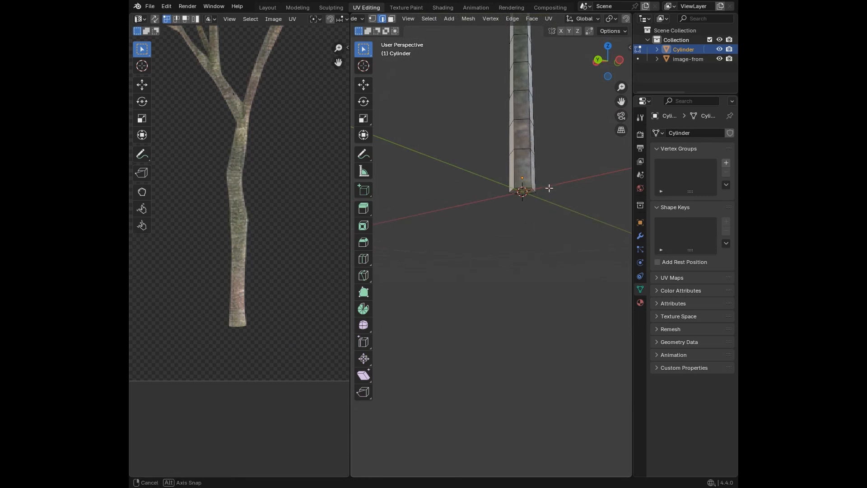
middle_click_drag(548, 188, 451, 216)
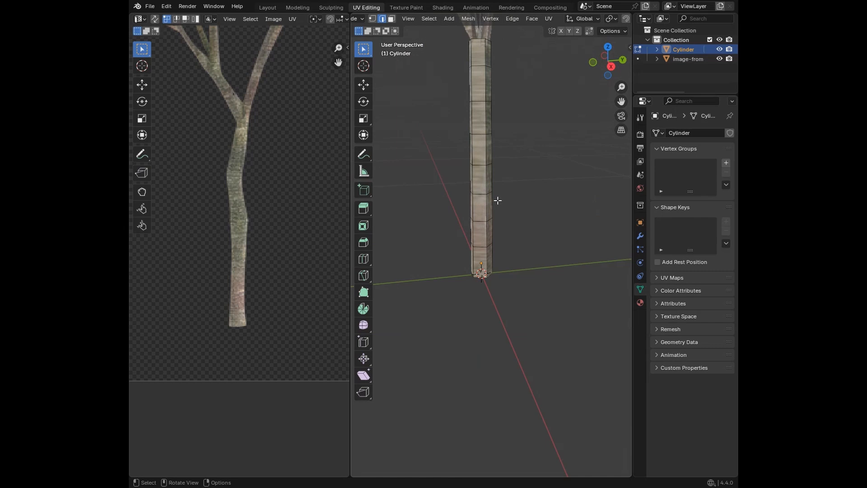
Step: Try to unwrap the entire trunk mesh with Cylinder Projection
key("a")
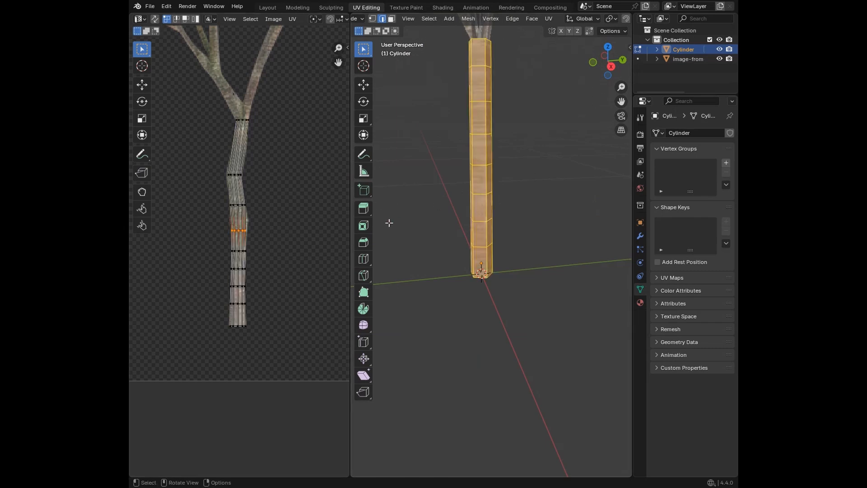
right_click(450, 206)
key("u")
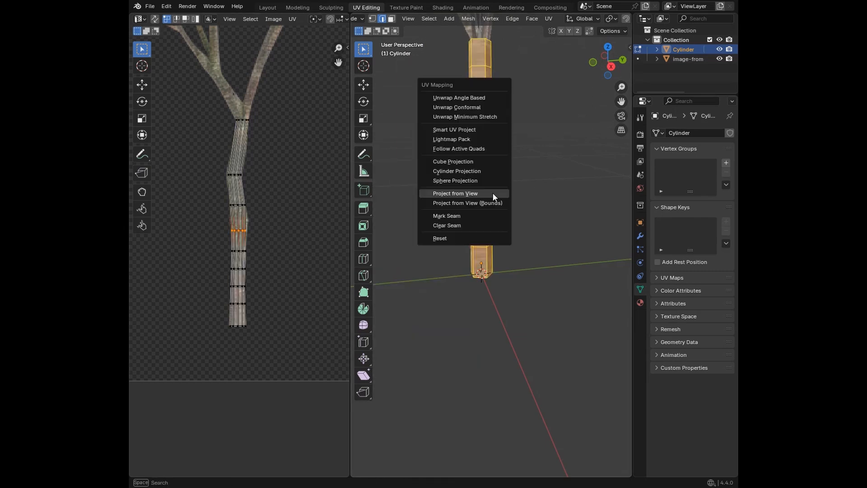
left_click(483, 171)
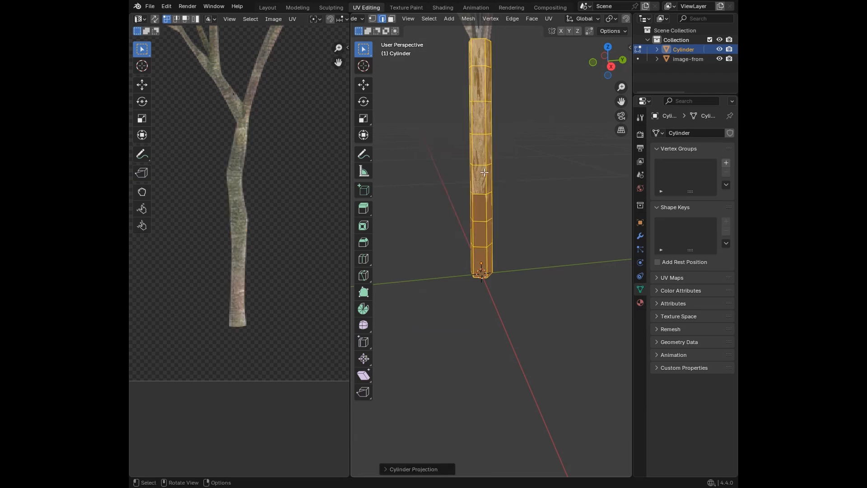
Step: Try to unwrap the entire trunk mesh with Cube Projection and check the texture from the right side
key("a")
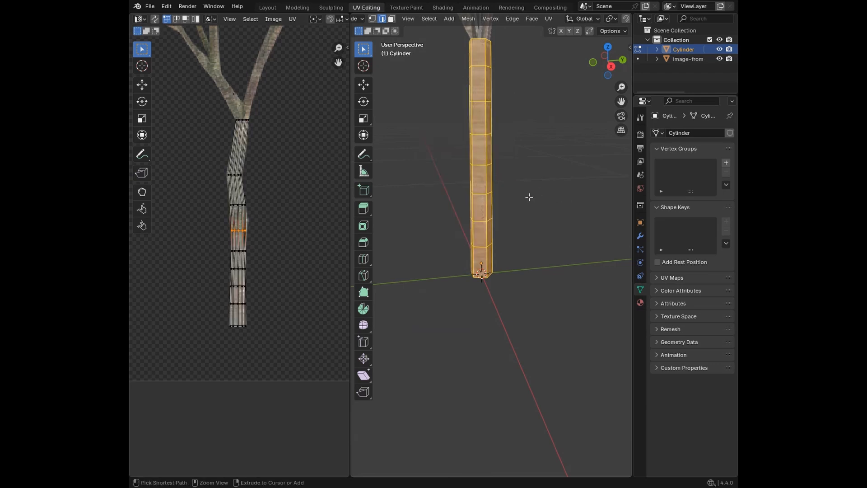
key("u")
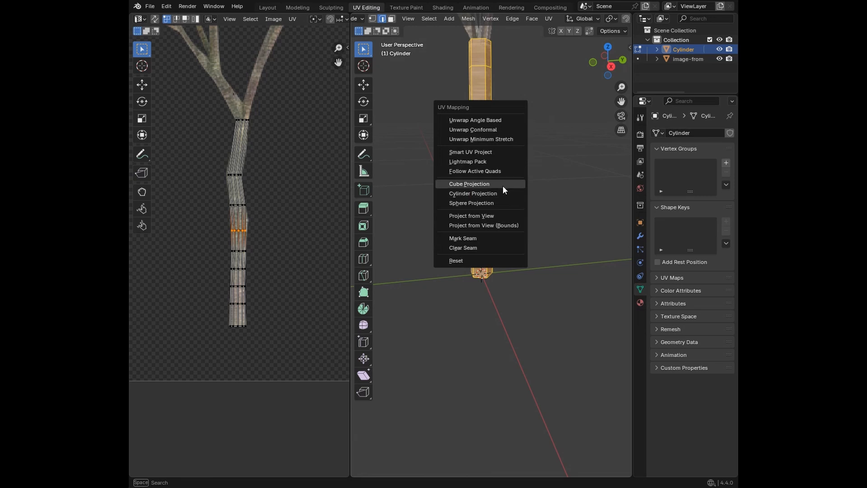
left_click(501, 183)
scroll(478, 195, "down", 4)
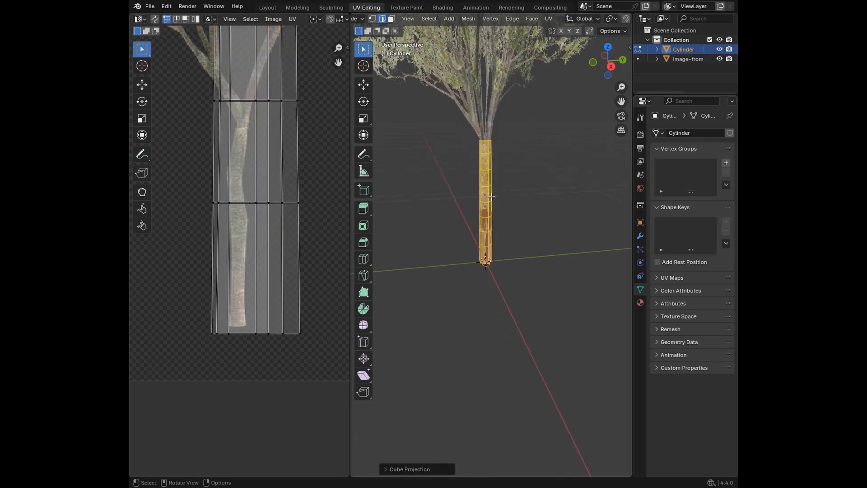
left_click(610, 68)
scroll(531, 194, "up", 5)
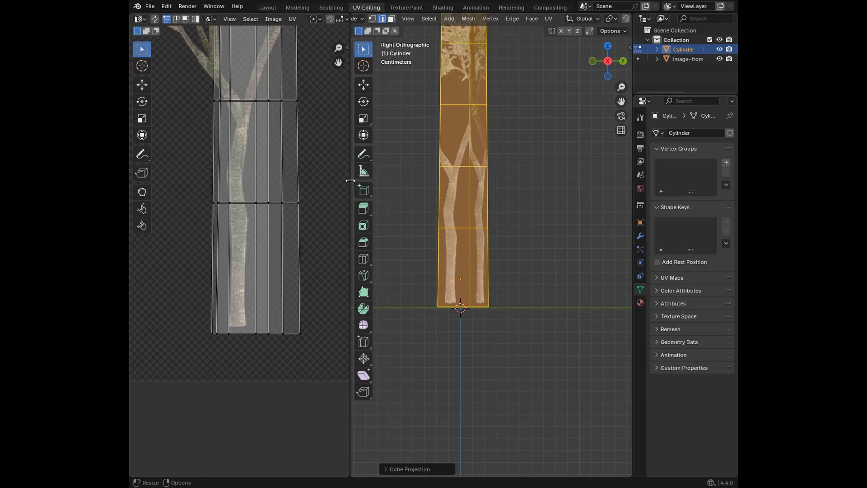
scroll(260, 192, "down", 7)
left_click_drag(201, 104, 283, 278)
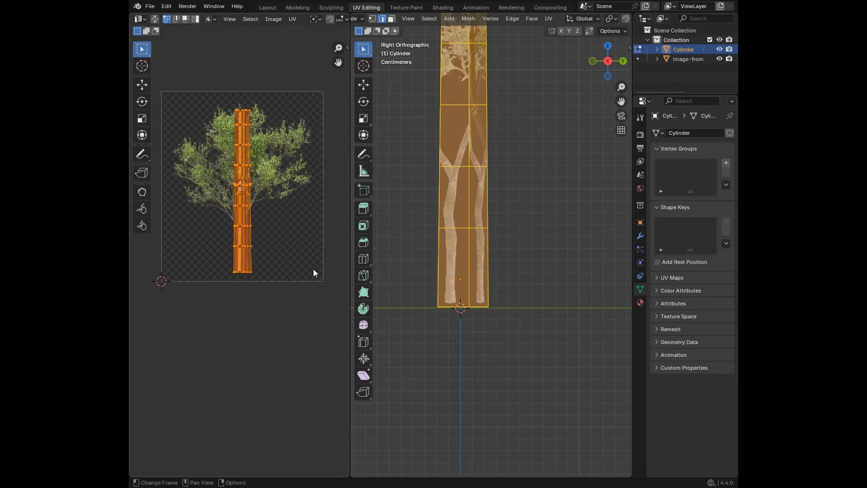
key("ctrl+z")
key("ctrl+z")
Step: Try to unwrap the entire trunk mesh with Sphere Projection
scroll(548, 237, "up", 4)
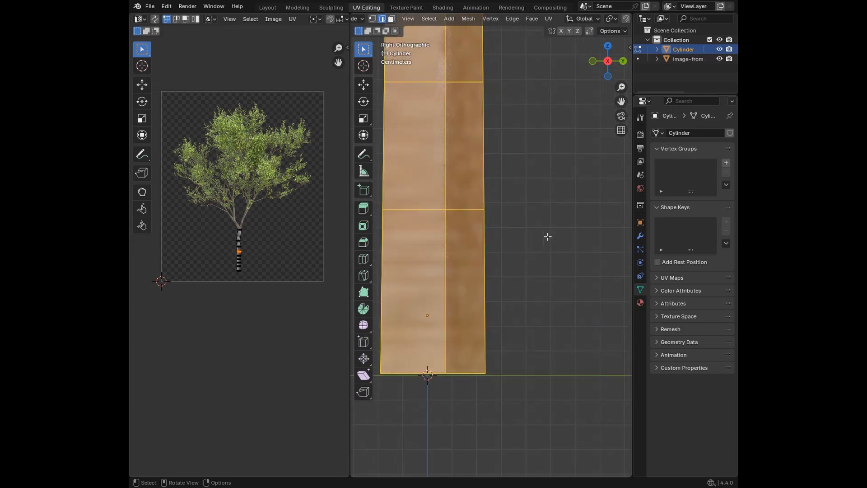
key("s")
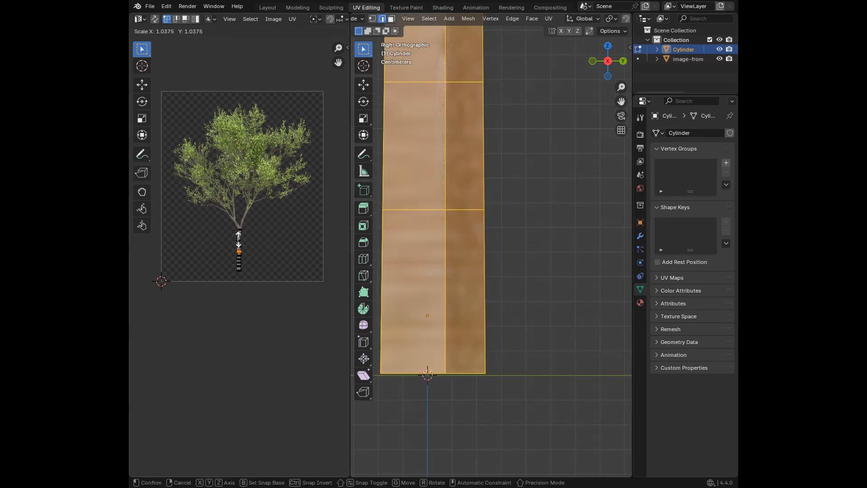
left_click(241, 244)
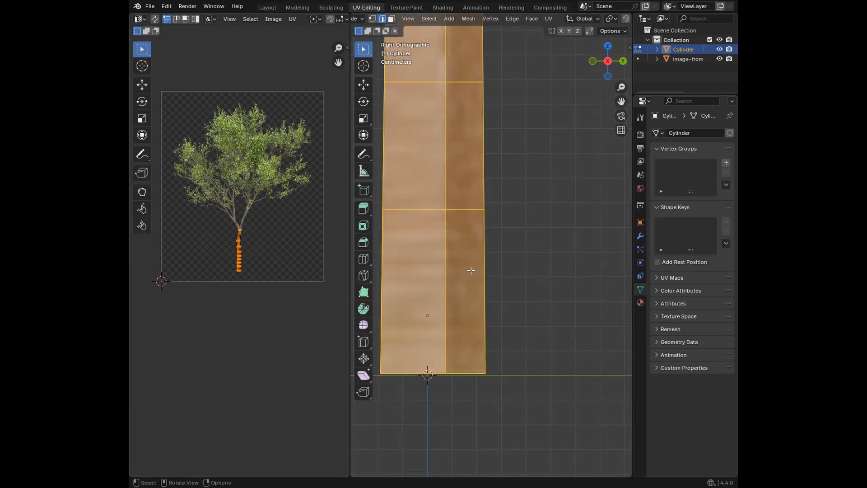
key("u")
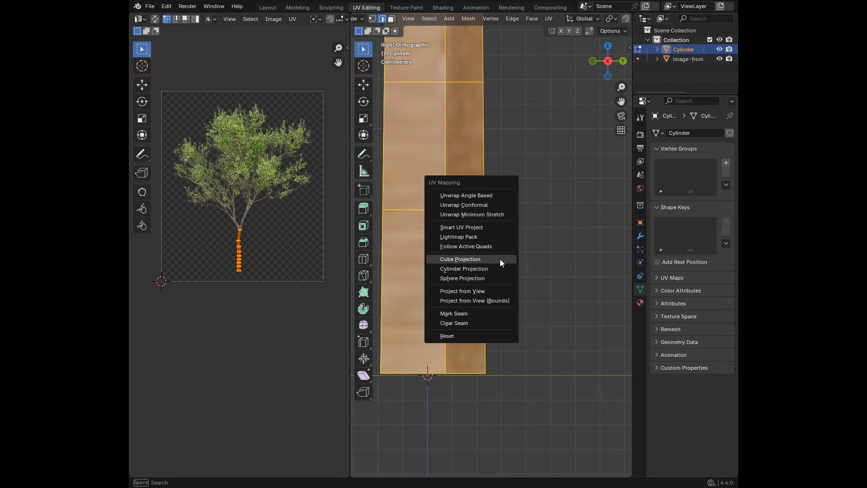
left_click(494, 278)
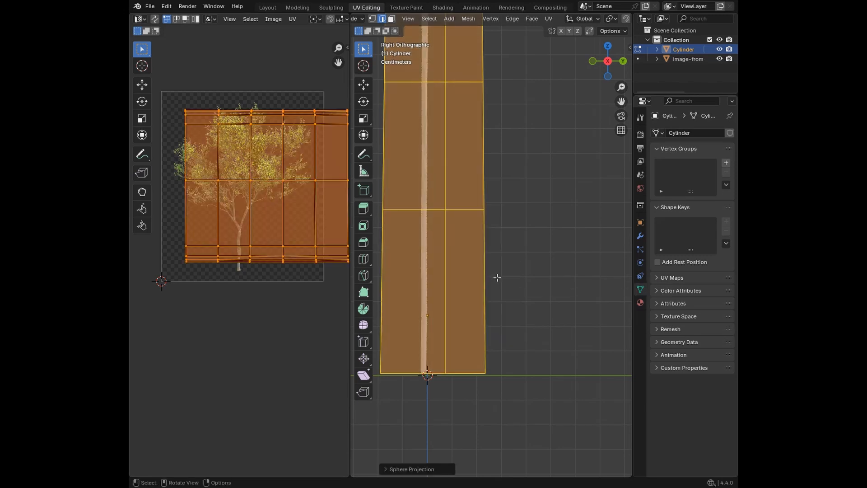
key("ctrl+z")
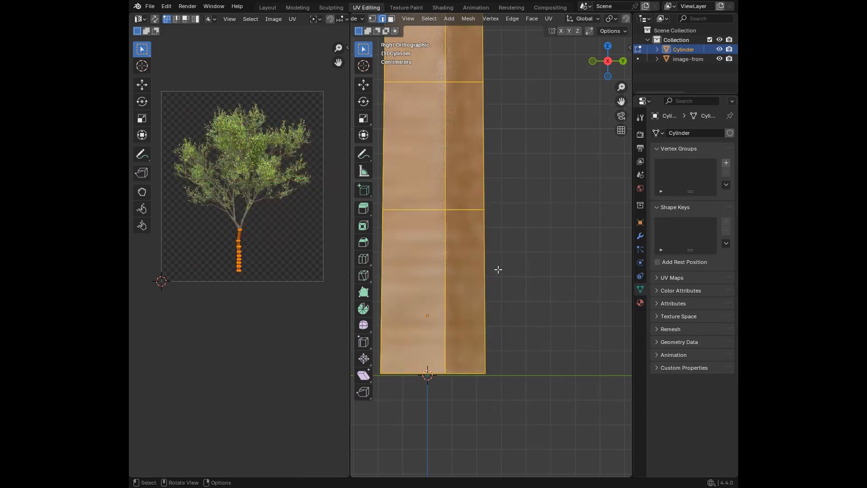
Step: Try to apply Cube Projection to the selected trunk UVs from the UV editor
key("u")
key("u")
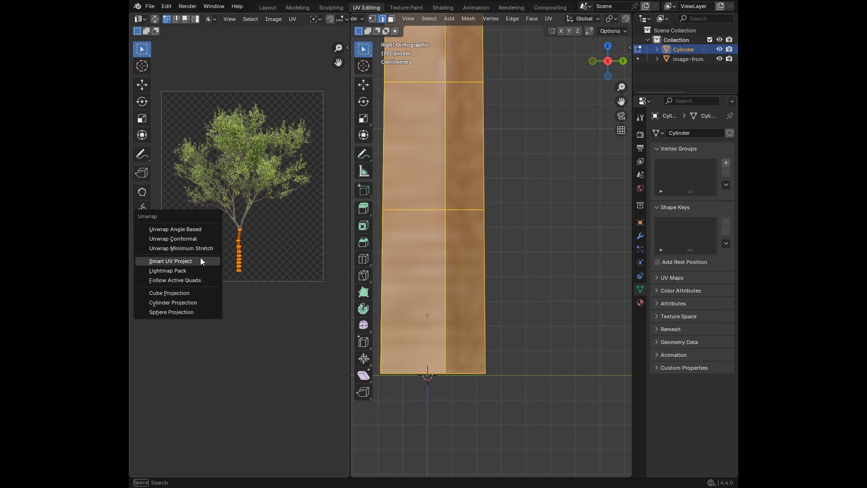
left_click(195, 293)
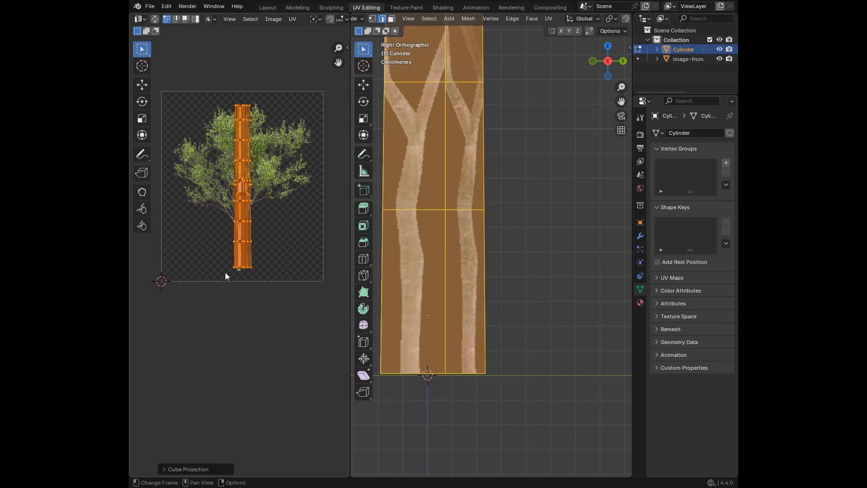
key("ctrl+z")
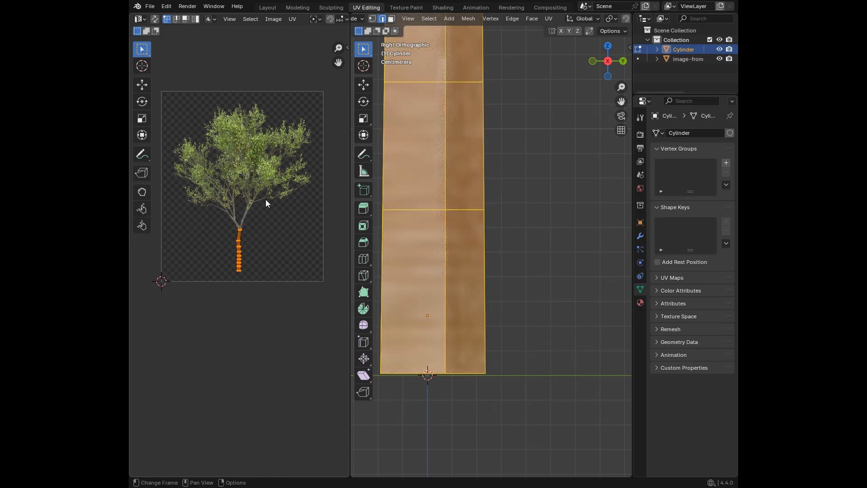
key("ctrl+z")
Step: Select the entire trunk mesh and unwrap it with Cube Projection
middle_click_drag(512, 208, 500, 329)
scroll(507, 260, "up", 5)
scroll(497, 316, "down", 4)
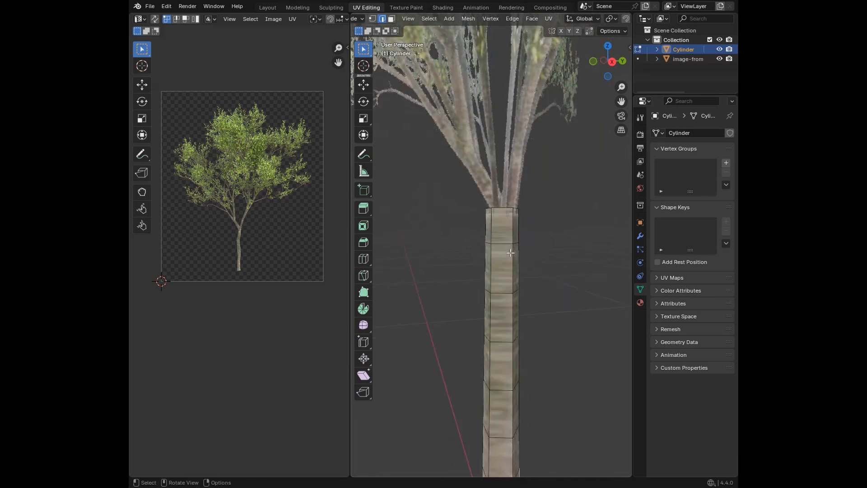
scroll(480, 248, "up", 2)
scroll(222, 228, "up", 4)
key("a")
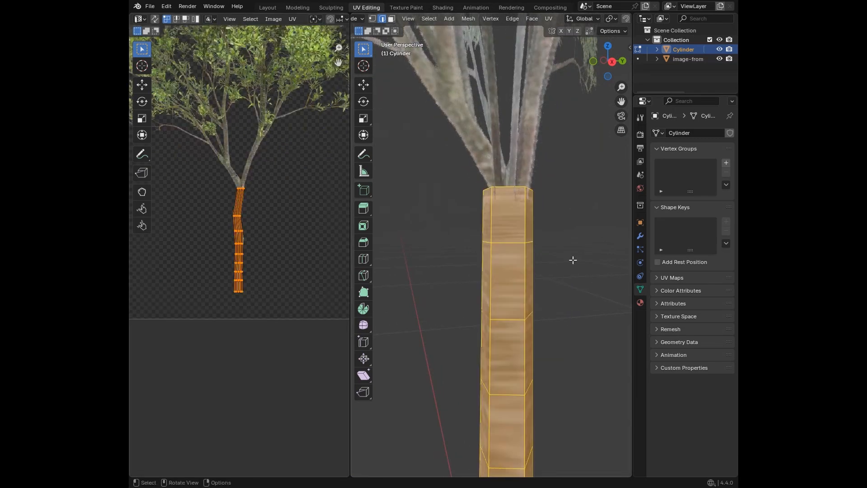
key("u")
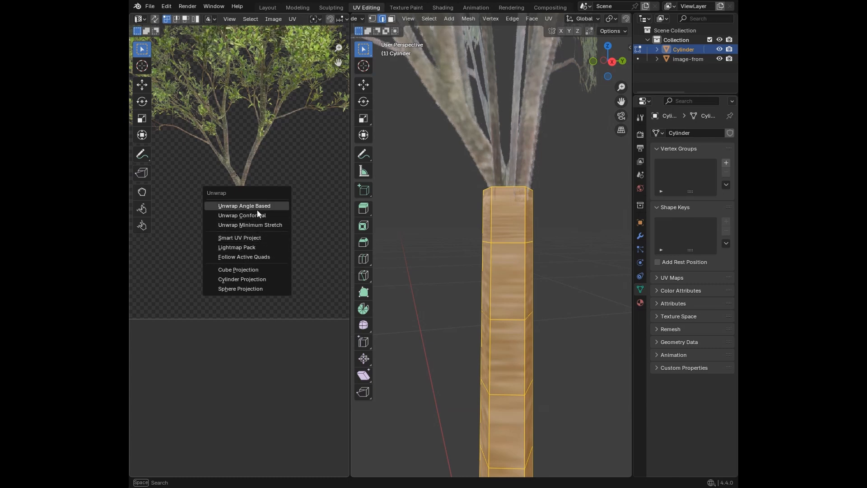
left_click(256, 271)
scroll(266, 228, "down", 3)
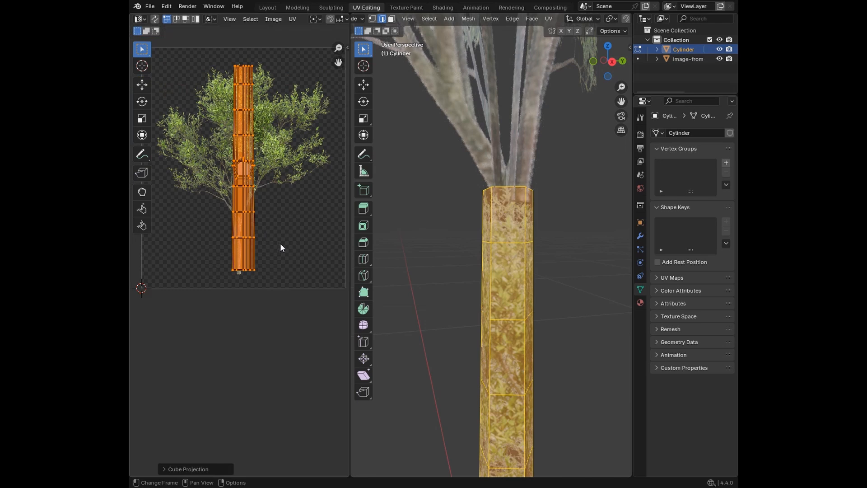
Step: Scale the projected UVs to about 0.187 and move them about -0.0257 and -0.3616 onto the pictured trunk
key("s")
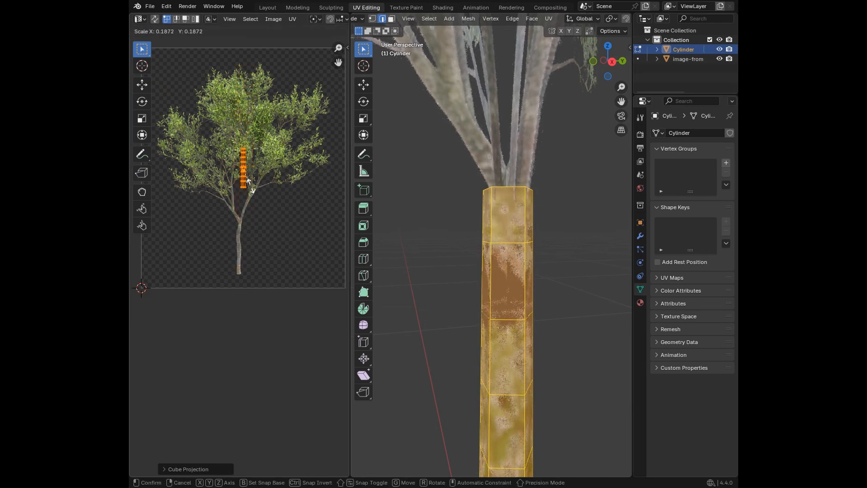
left_click(250, 186)
key("g")
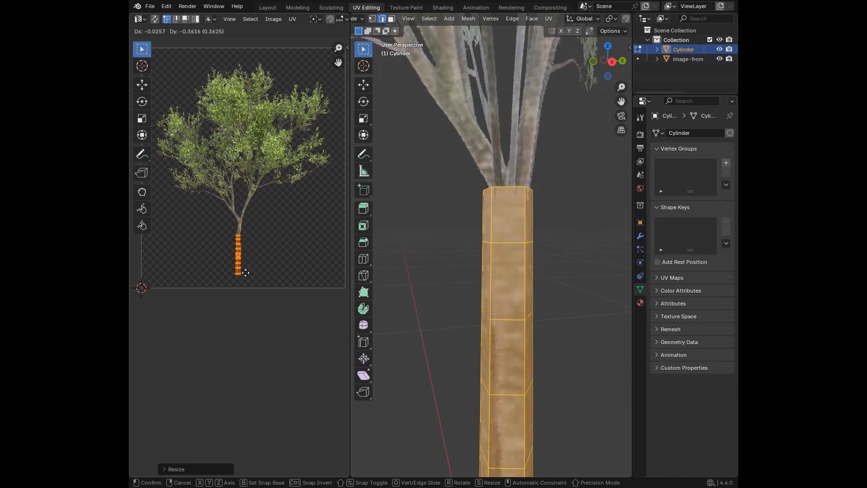
left_click(246, 273)
Step: Shrink the trunk UVs slightly and move them about 0.0033 and -0.0069 to fit the pictured trunk's base
scroll(246, 274, "up", 6)
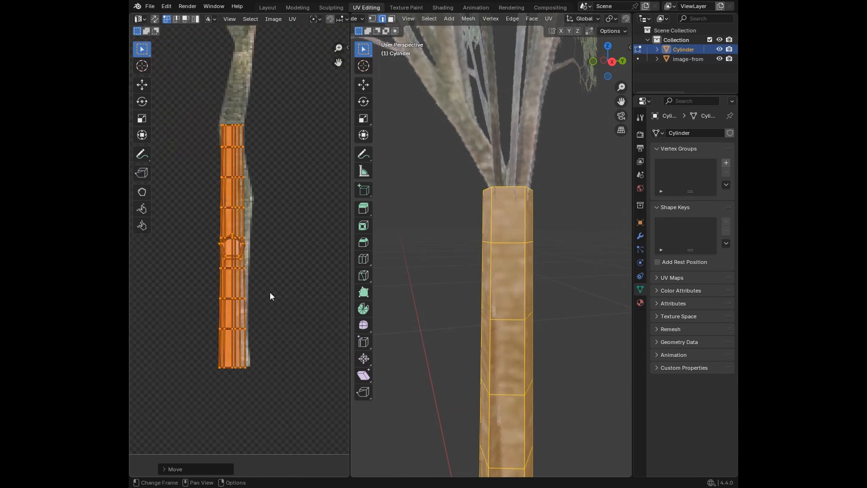
key("s")
left_click(282, 290)
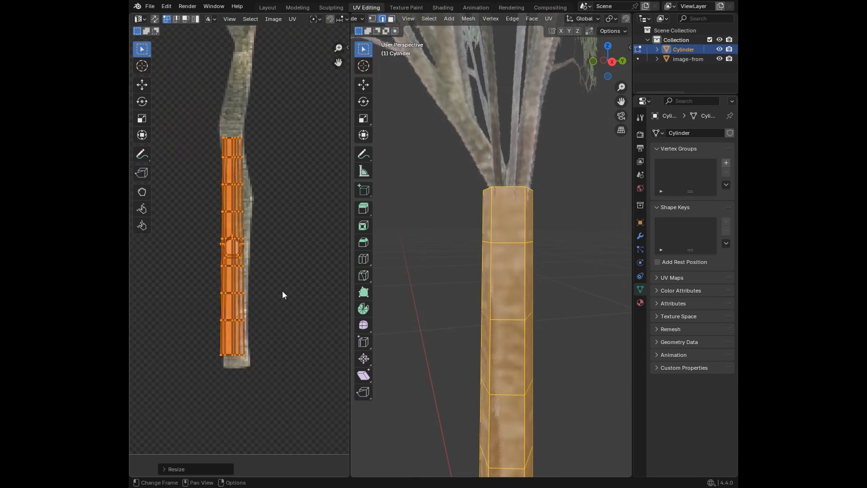
key("g")
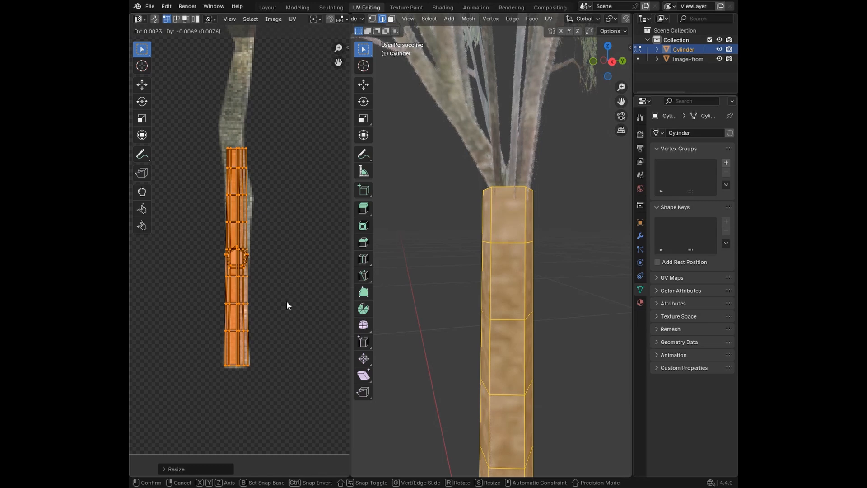
left_click(286, 306)
Step: Move the top four UV rows up so that the uppermost row sits just below the pictured branch fork
left_click_drag(193, 112, 277, 226)
scroll(272, 202, "up", 2)
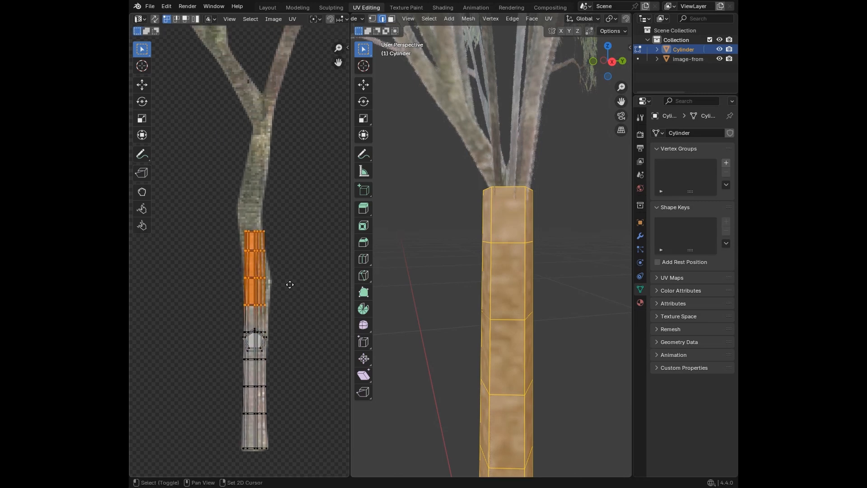
key("g")
left_click(298, 192)
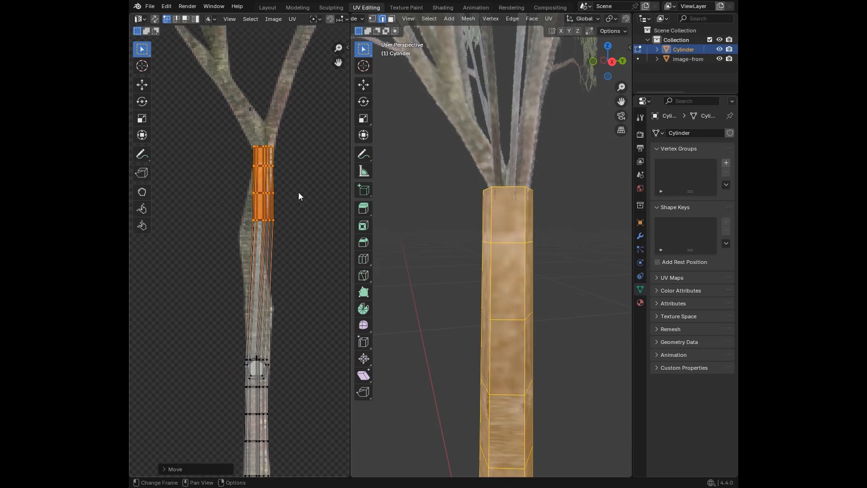
Step: Move the fourth UV row about -0.0093 and -0.0071 and the third about -0.0030 and -0.0034 to follow the trunk's bend
left_click_drag(247, 213, 291, 240)
scroll(298, 235, "up", 2)
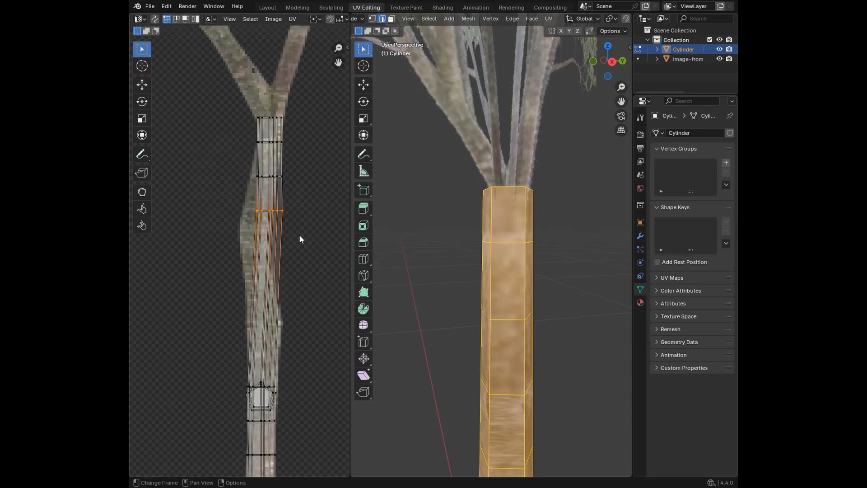
key("g")
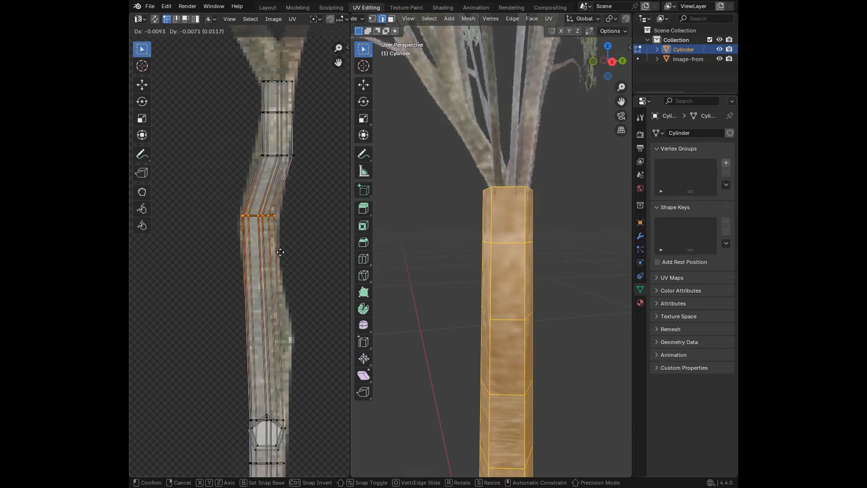
left_click(278, 252)
left_click_drag(233, 141, 316, 172)
key("g")
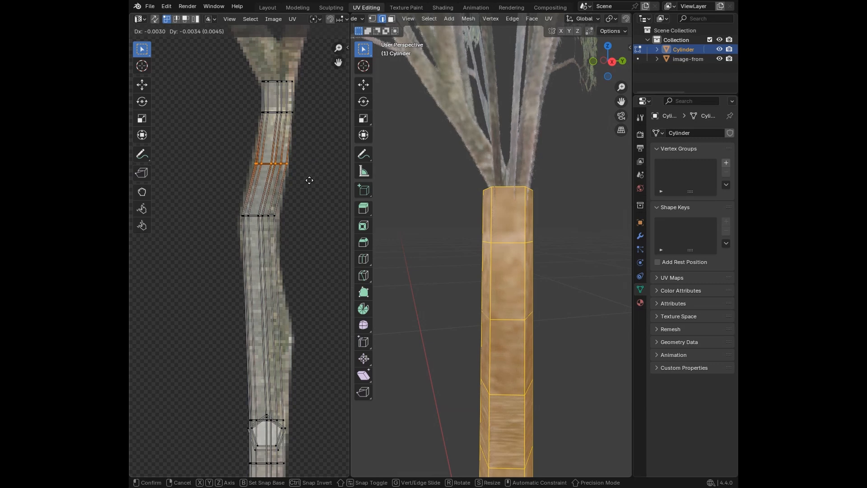
left_click(309, 182)
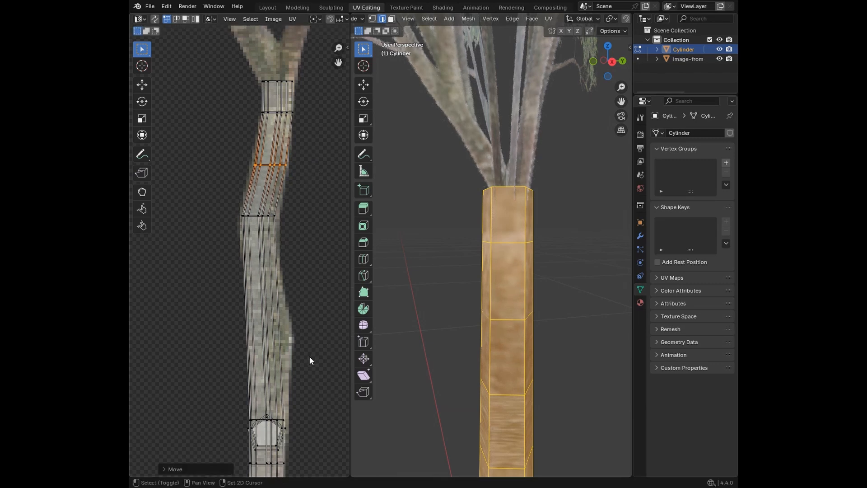
Step: Move the two pentagonal end-cap UV faces off the trunk strip onto the empty area beside it
middle_click_drag(309, 356, 286, 245)
left_click_drag(203, 281, 283, 308)
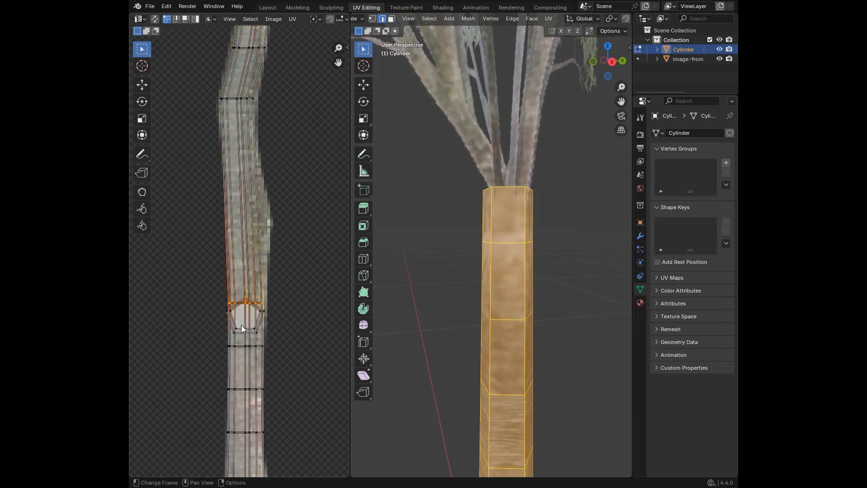
left_click(185, 18)
key("g")
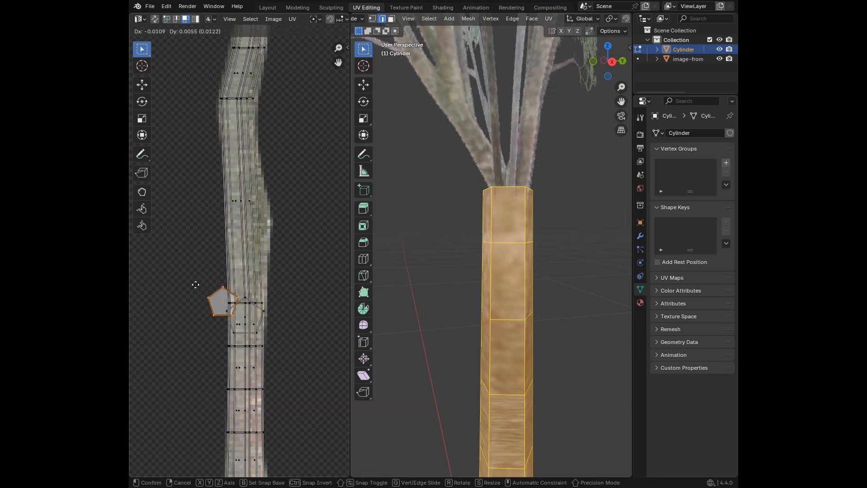
left_click(158, 252)
left_click(237, 312)
key("g")
left_click(152, 312)
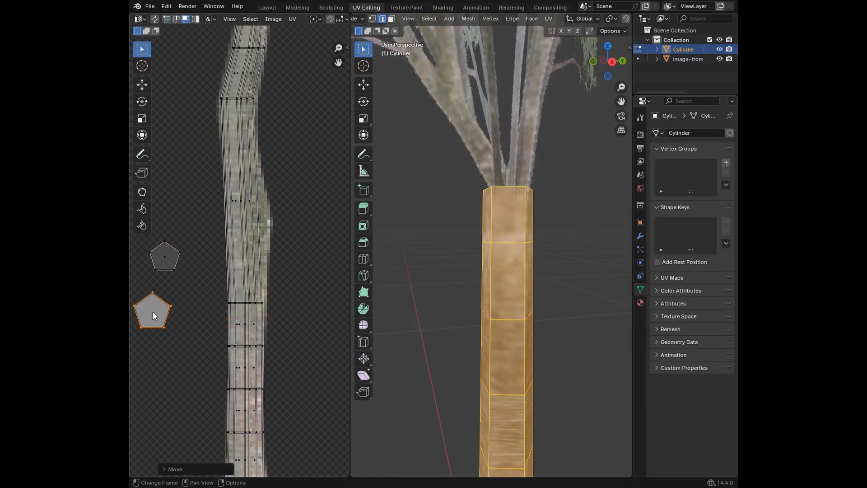
Step: Move the long middle section of UV faces about 0.0016 and -0.0034 along the pictured trunk
left_click_drag(200, 175, 272, 229)
key("g")
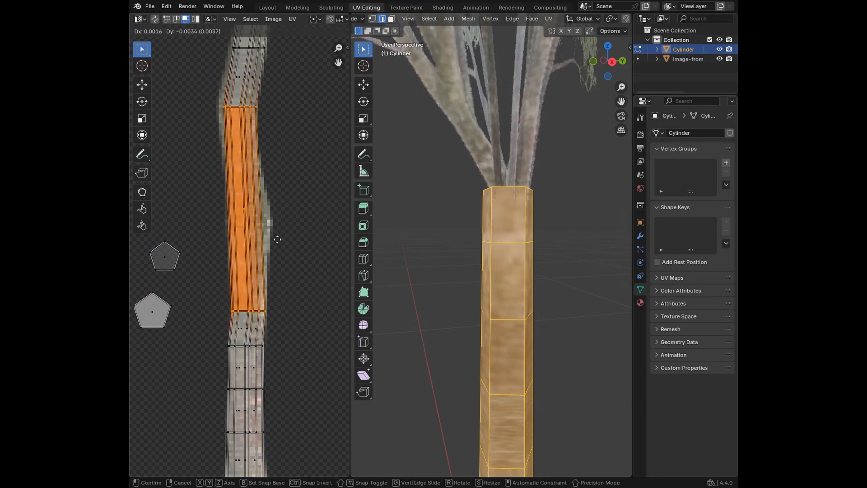
left_click(275, 237)
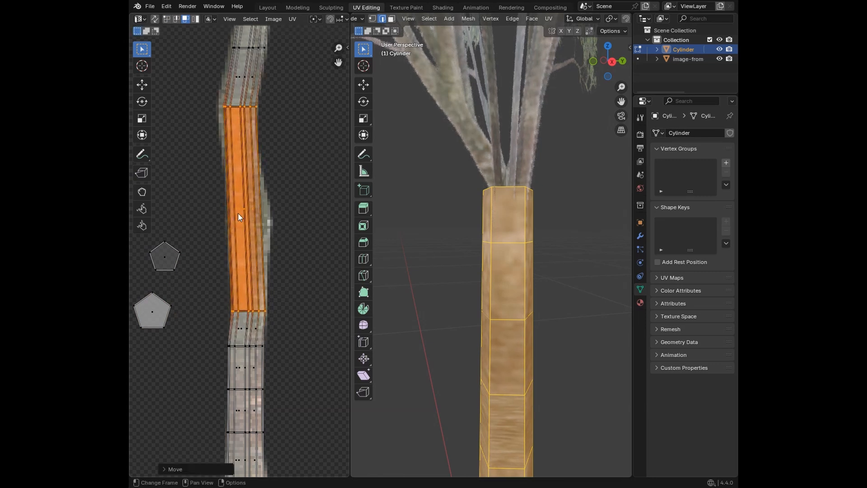
Step: Examine how the trunk's UV strip lines up with the pictured bark from its upper bend down to the base
left_click_drag(213, 199, 286, 227)
left_click(275, 216)
scroll(264, 212, "up", 5)
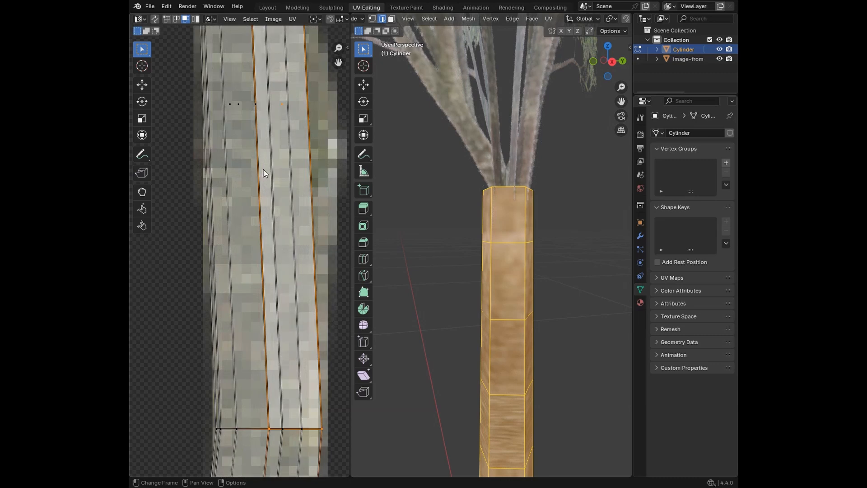
scroll(264, 176, "down", 4)
scroll(239, 302, "down", 3)
middle_click_drag(269, 352, 267, 287)
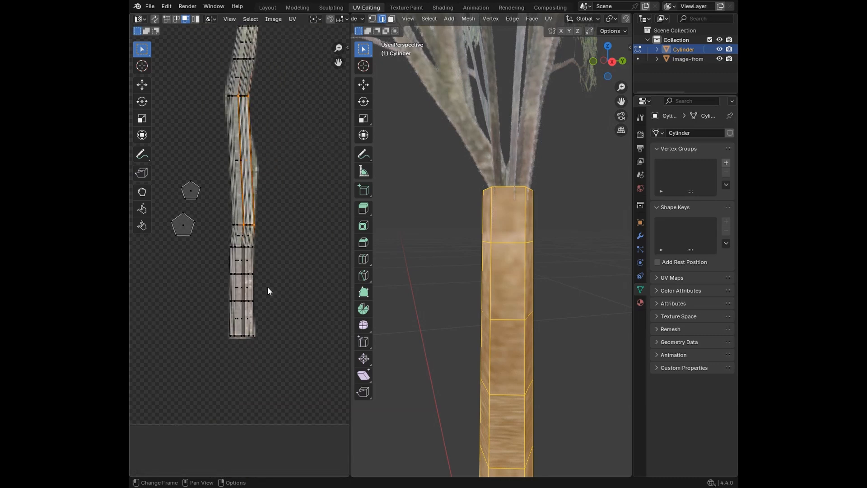
scroll(269, 290, "up", 5)
mouse_move(283, 354)
middle_mouse_down()
mouse_move(267, 211)
mouse_move(287, 335)
mouse_move(292, 318)
mouse_move(287, 358)
middle_mouse_up()
scroll(482, 325, "down", 3)
Step: Scale the trunk's top edge loop to about 0.92 so its rim tapers toward the branch fork
left_click(565, 304)
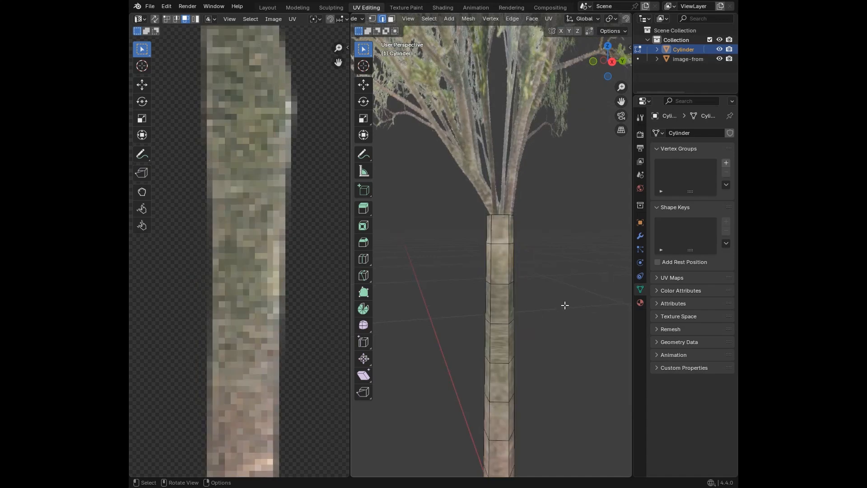
scroll(565, 304, "down", 4)
middle_click_drag(564, 304, 499, 304)
scroll(500, 304, "up", 5)
scroll(485, 271, "up", 3)
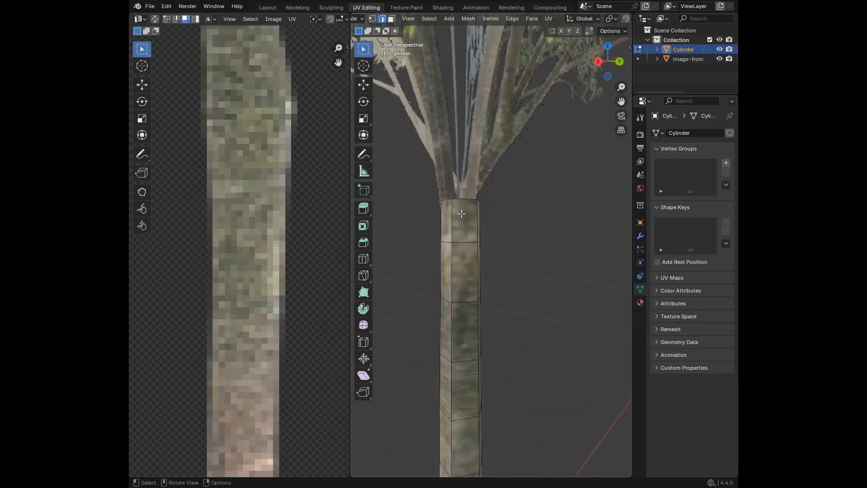
middle_click_drag(467, 215, 484, 251)
left_click(470, 223, "alt")
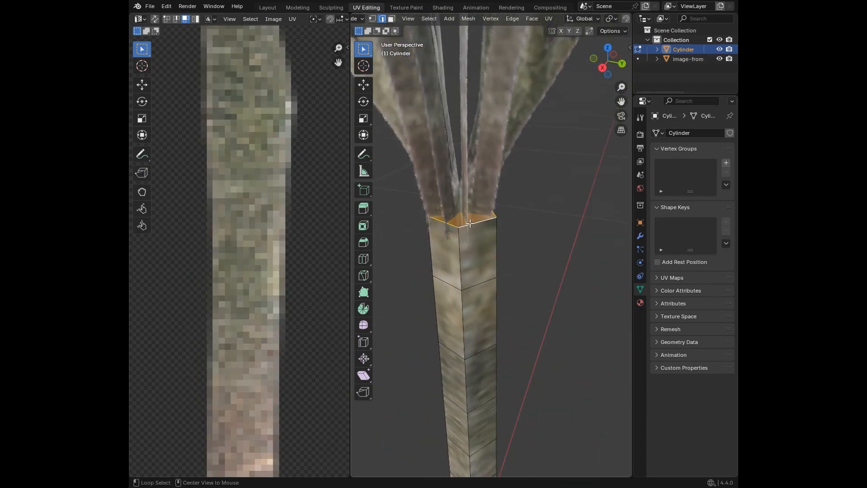
key("s")
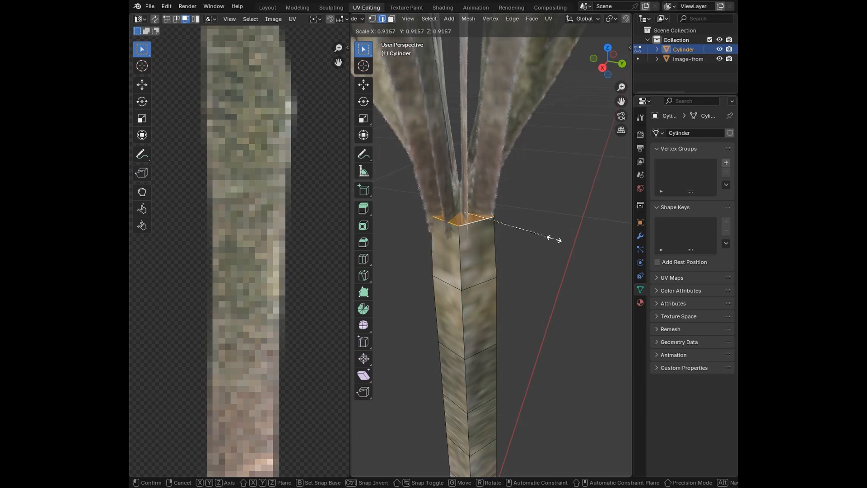
left_click(549, 237)
Step: From the right view, scale the trunk's second edge loop from the top inward to narrow it below the fork
left_click(603, 68)
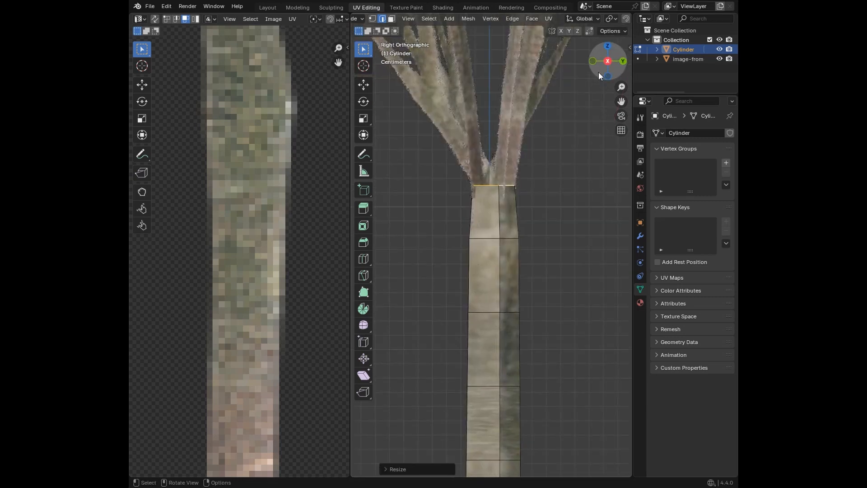
scroll(571, 155, "up", 3)
left_click(485, 254, "alt")
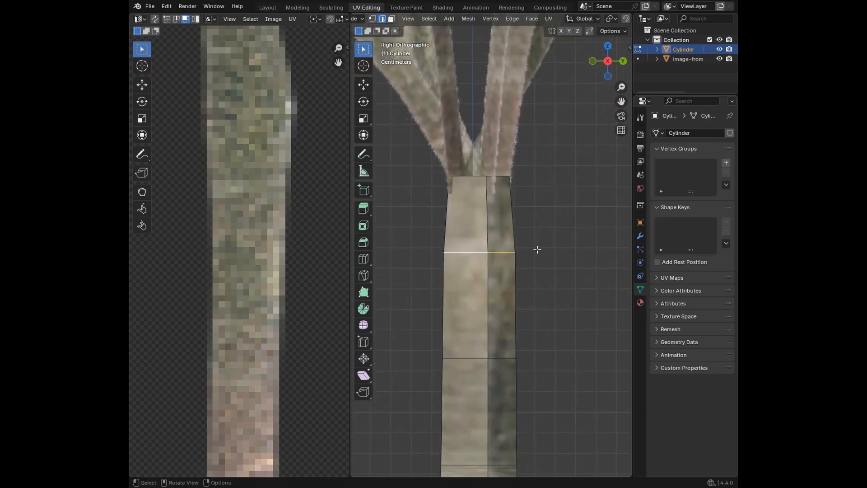
key("s")
left_click(547, 237)
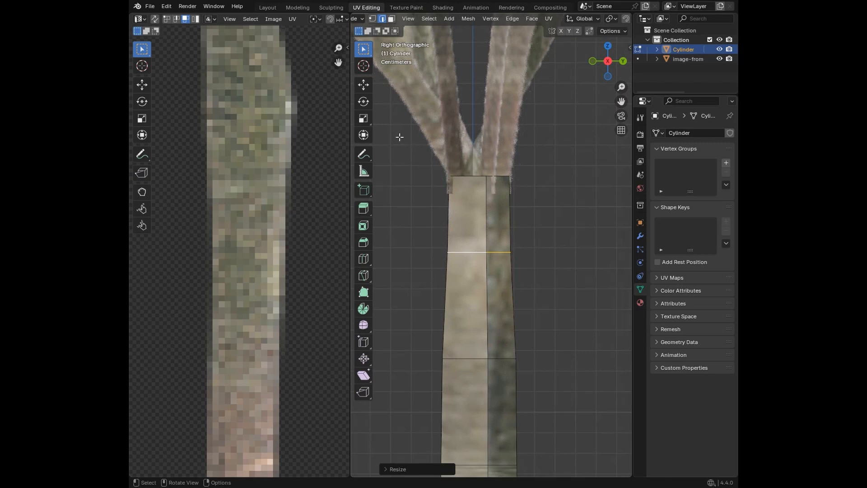
Step: Scale the trunk's top edge loop up by about 1.08 to match the width of the loop beneath it
left_click_drag(412, 150, 563, 192)
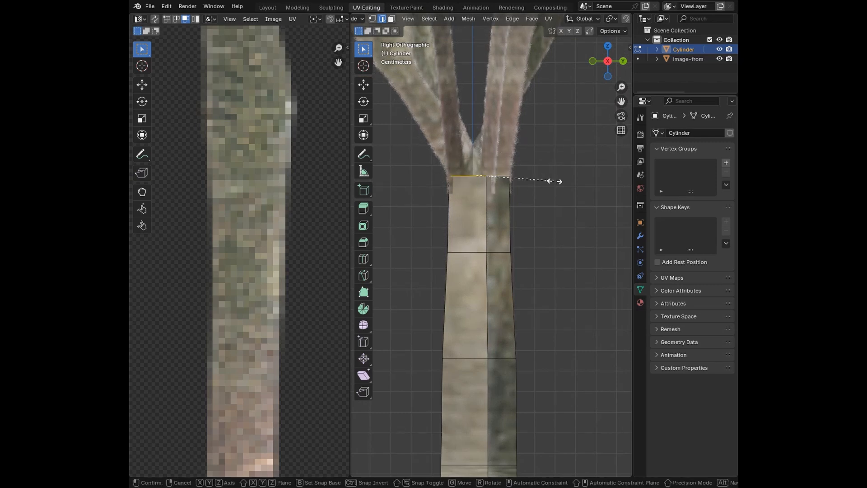
key("s")
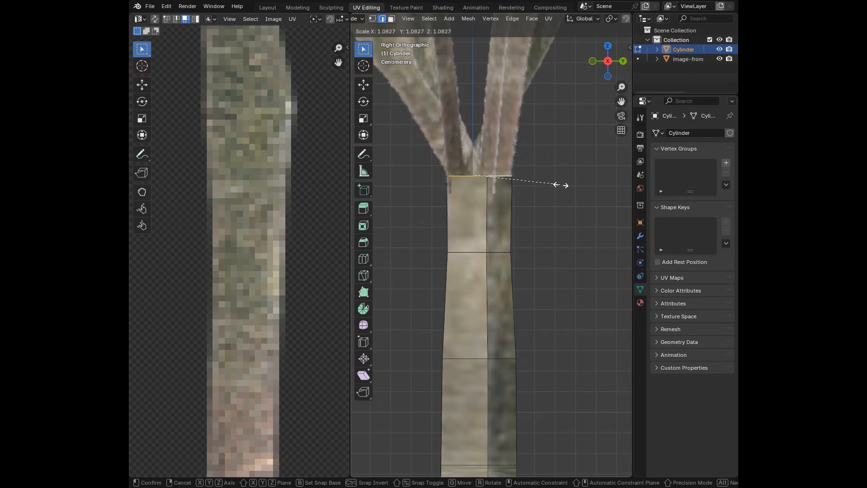
left_click(559, 186)
Step: Move the smaller pentagonal end-cap UV face onto the bark at the base of the pictured trunk
middle_click_drag(534, 182, 458, 196)
scroll(580, 253, "down", 5)
scroll(463, 191, "down", 8)
scroll(579, 269, "up", 4)
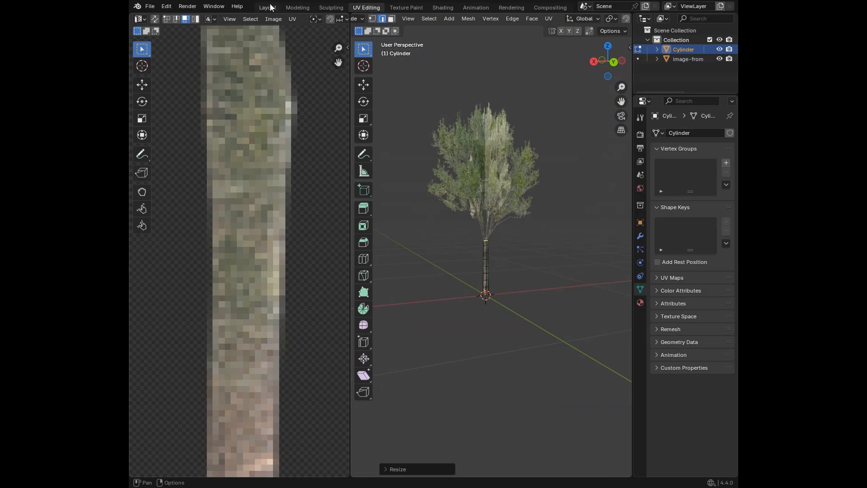
scroll(532, 238, "up", 6)
middle_click_drag(489, 306, 469, 305)
scroll(251, 312, "down", 5)
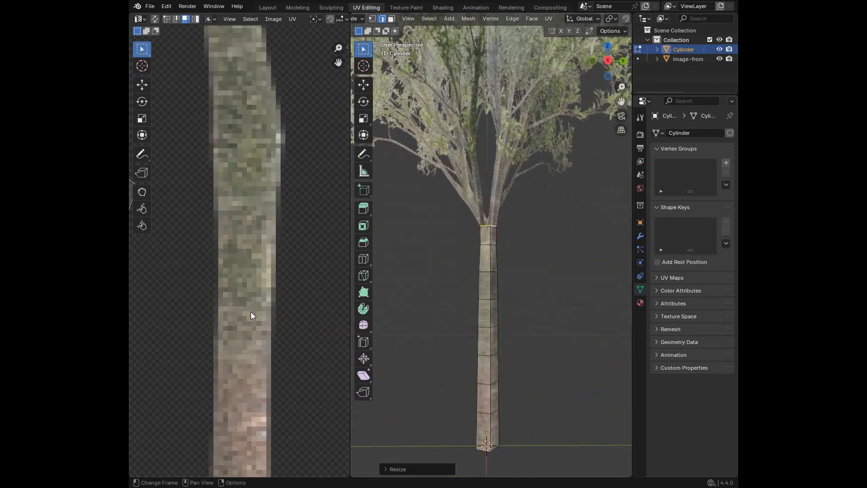
left_click(214, 244)
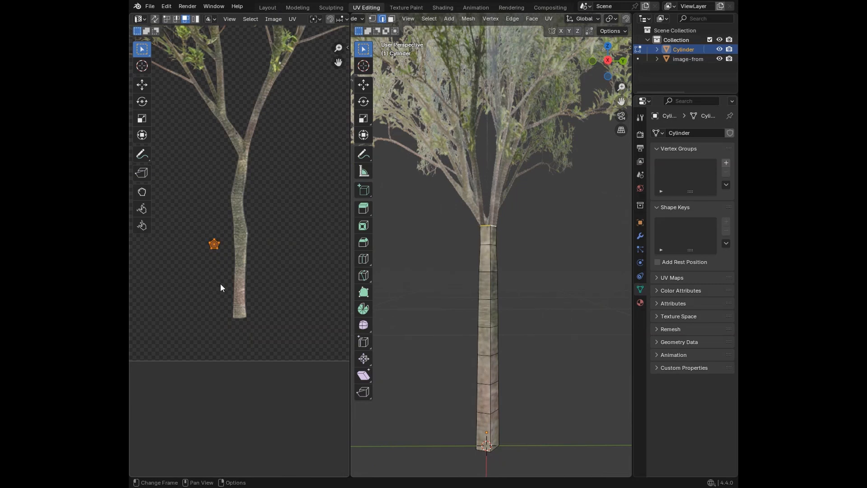
scroll(220, 283, "up", 3)
key("g")
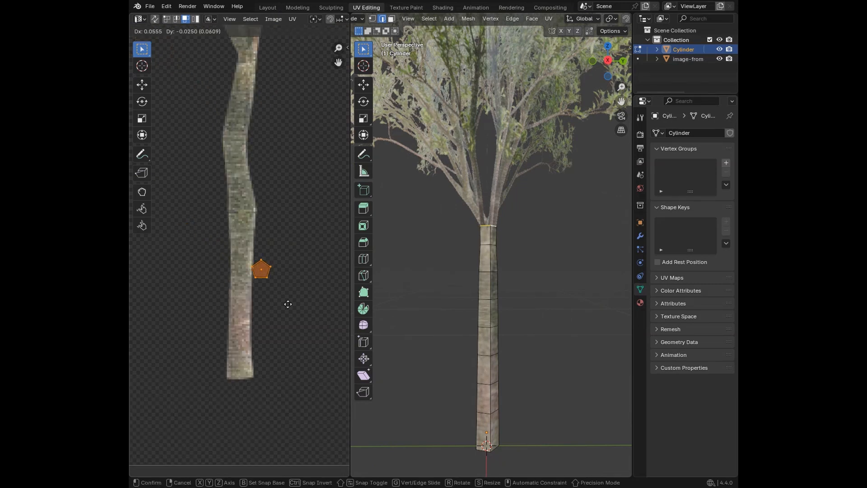
left_click(259, 387)
Step: Move the larger pentagonal end-cap UV face about 0.0430 and -0.0663 onto the bark at the trunk's base
key("a")
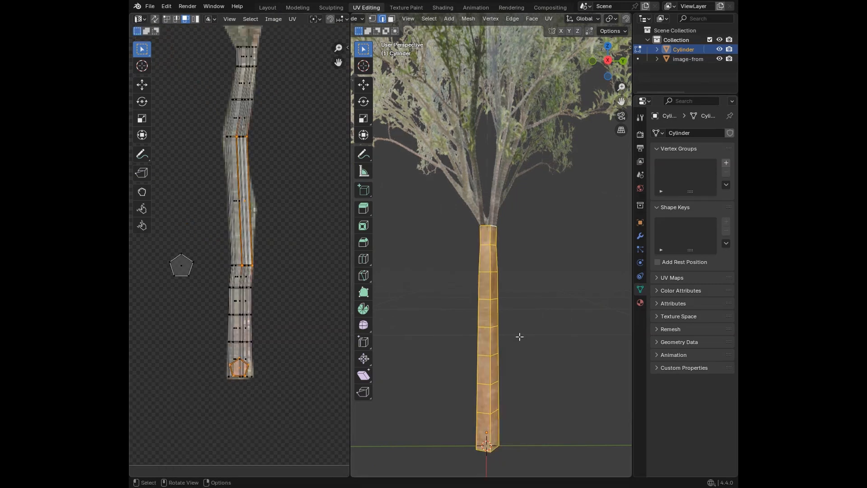
left_click(181, 266)
key("g")
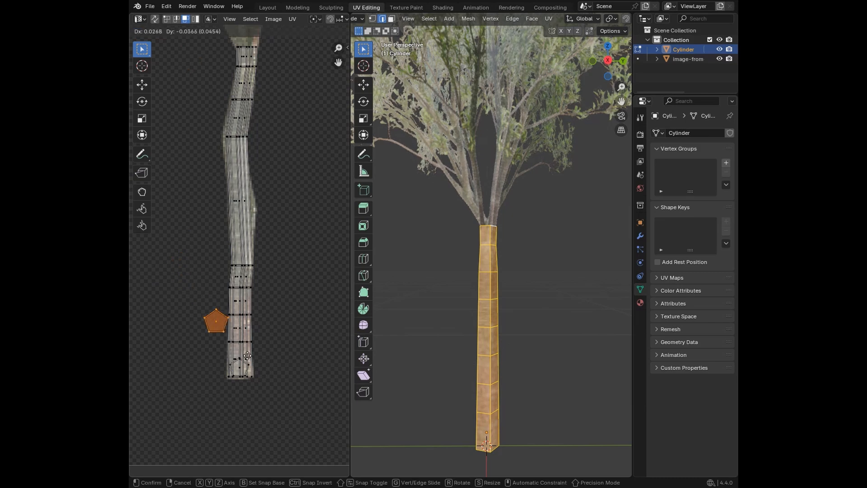
left_click(262, 391)
Step: Examine the trunk's bottom cap, then switch to the Layout workspace and inspect where the branches meet the trunk top
scroll(461, 343, "down", 3)
middle_click_drag(460, 343, 448, 253)
left_click(567, 267)
scroll(567, 267, "up", 8)
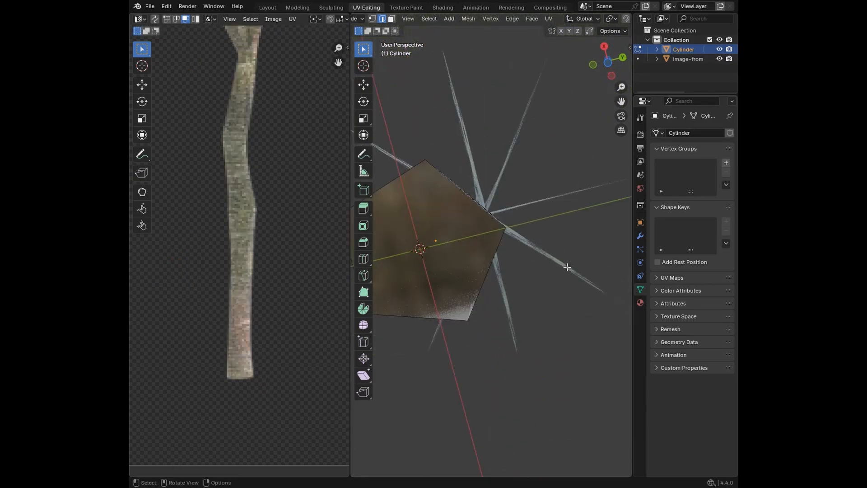
scroll(568, 267, "down", 8)
middle_click_drag(565, 269, 527, 370)
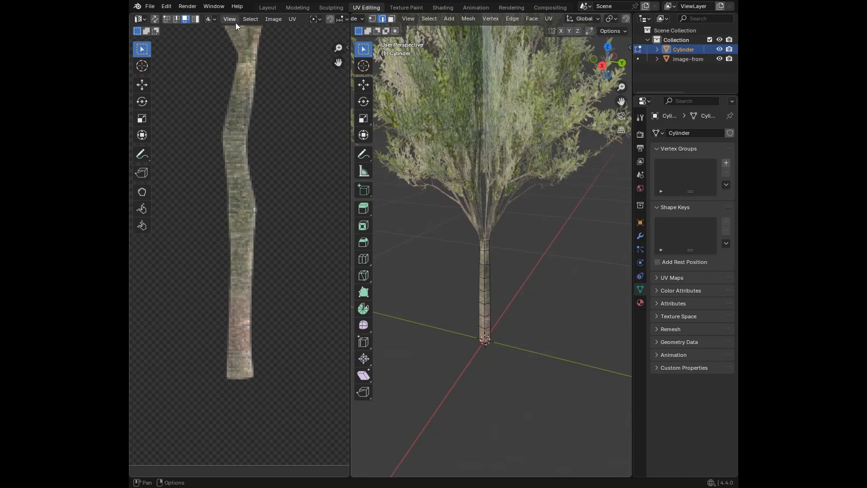
left_click(269, 8)
left_click(418, 124)
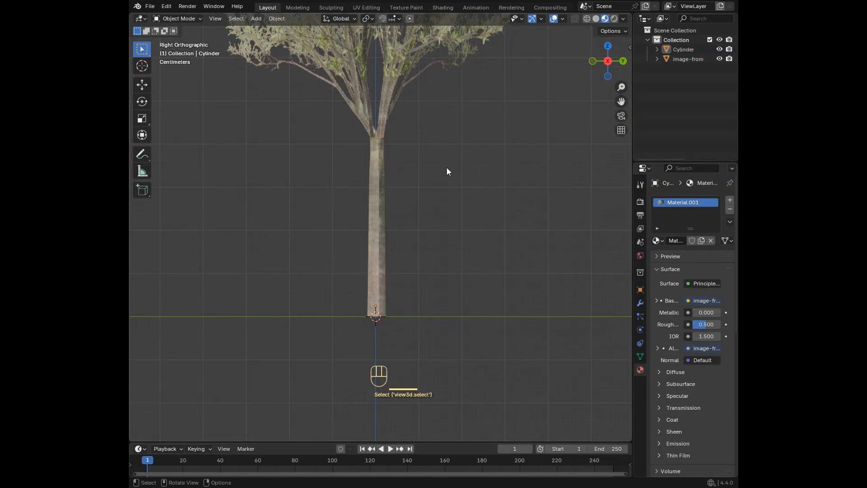
middle_click_drag(471, 165, 412, 262)
scroll(412, 252, "up", 5)
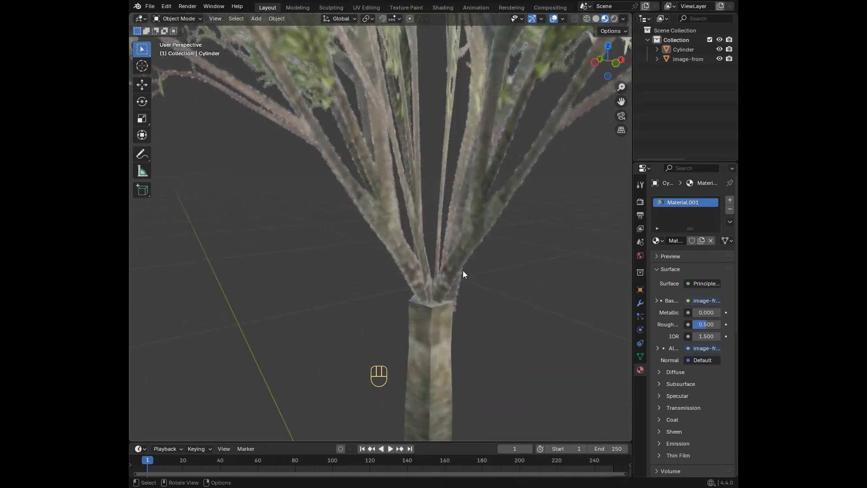
middle_click_drag(462, 270, 369, 246, "shift")
Step: Open the crossed foliage planes for UV editing with all of their geometry selected
left_click(369, 246)
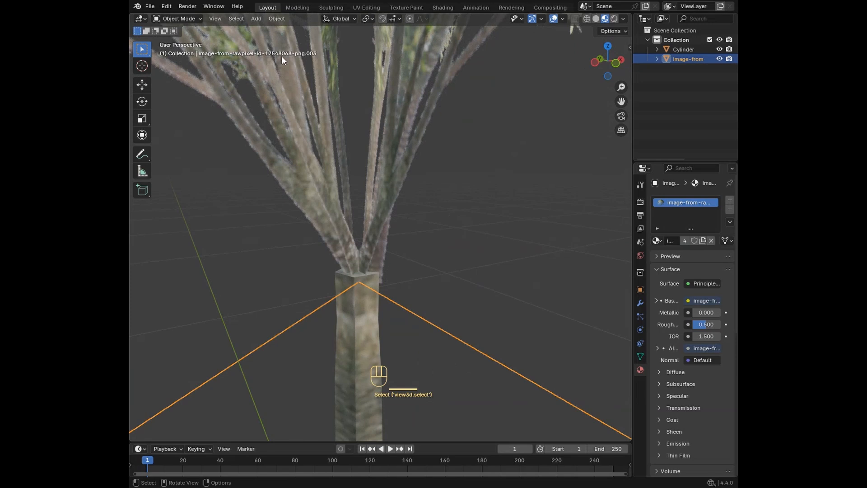
left_click(366, 7)
key("a")
scroll(249, 155, "down", 4)
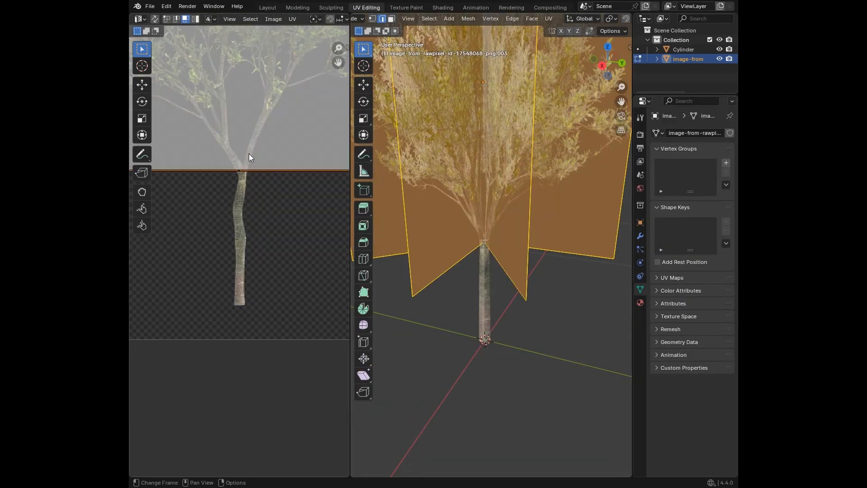
Step: Scale the bottom edge of the foliage planes' UV face to about 1.03
middle_click_drag(251, 152, 222, 184)
scroll(527, 258, "up", 5)
scroll(526, 258, "up", 2)
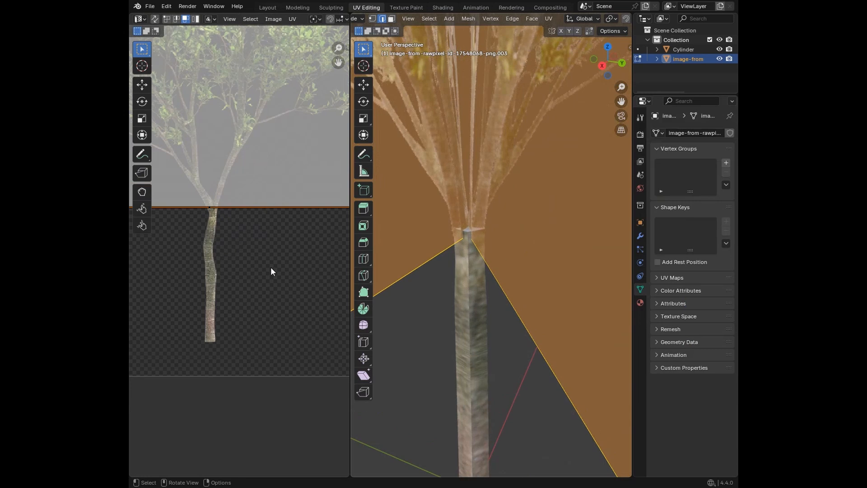
scroll(248, 239, "down", 2)
middle_click_drag(247, 239, 267, 259)
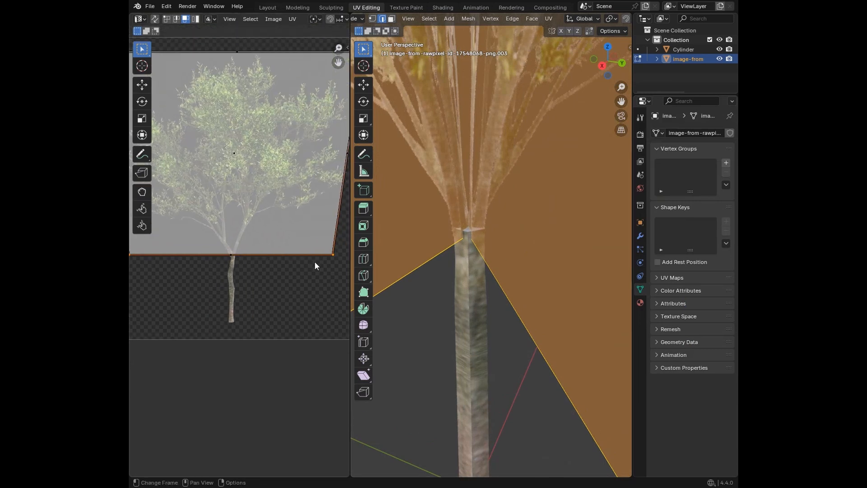
scroll(266, 239, "down", 3)
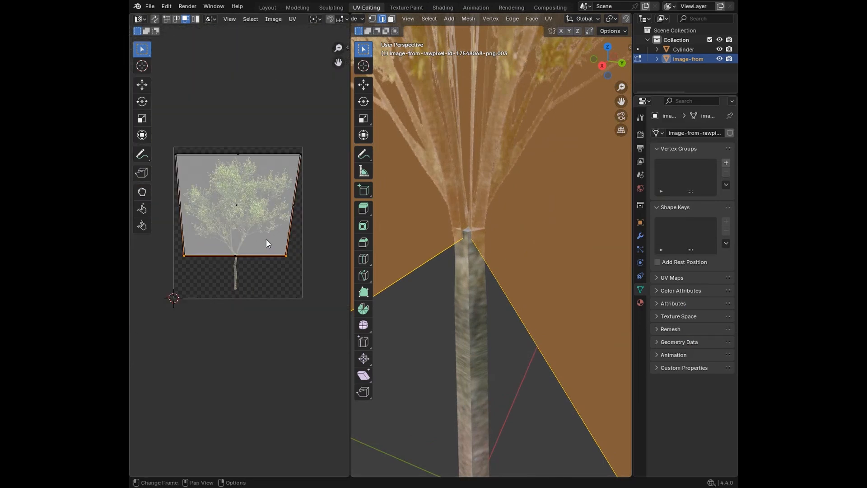
scroll(266, 239, "up", 2)
key("s")
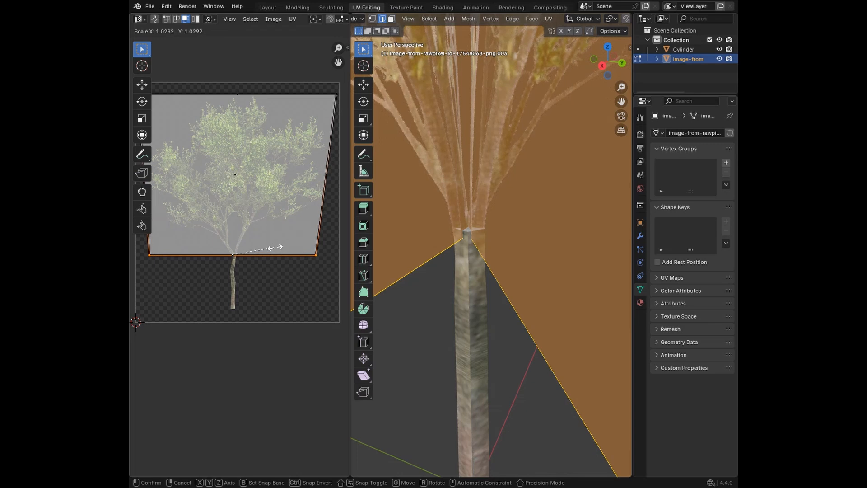
left_click(276, 249)
Step: Move the lower-left UV vertex of the foliage planes about 0.0086 inward and slightly upward to align the branches with the trunk
scroll(451, 218, "down", 11)
left_click(555, 273)
scroll(488, 251, "up", 15)
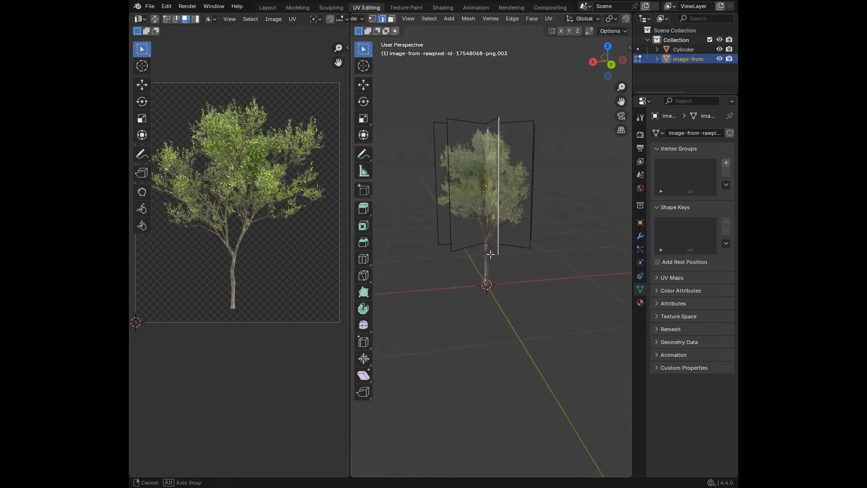
middle_click_drag(457, 254, 442, 273)
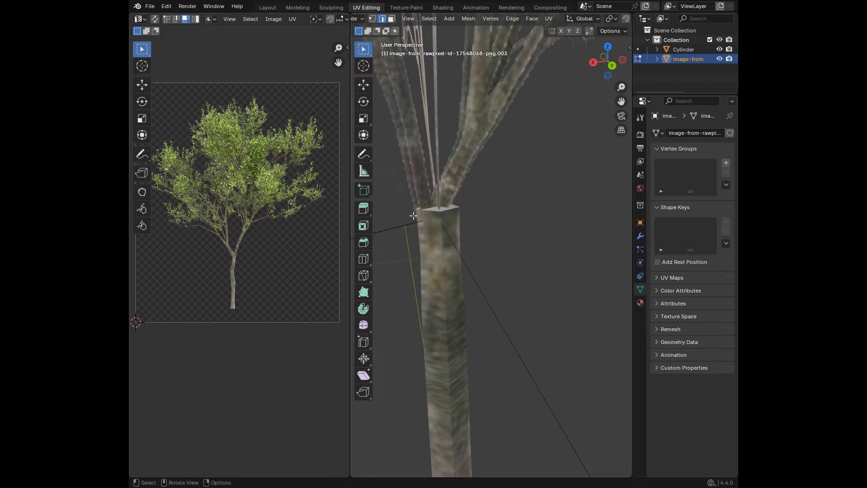
key("a")
left_click(153, 253)
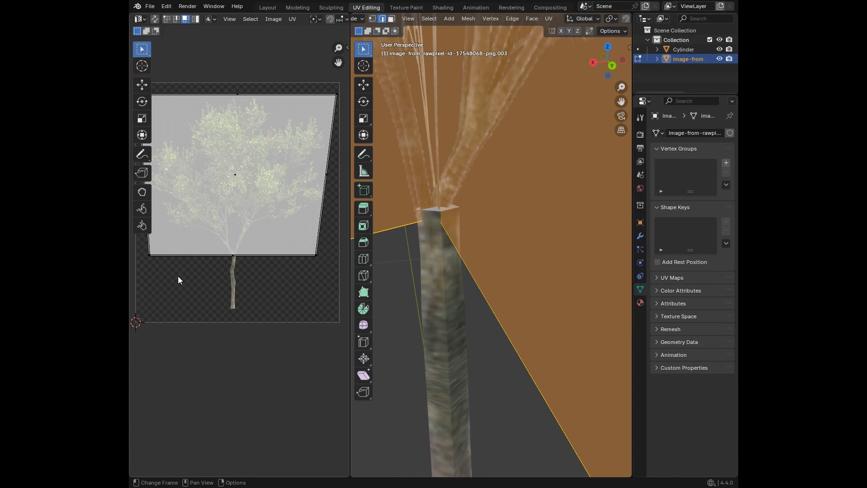
scroll(164, 265, "down", 3)
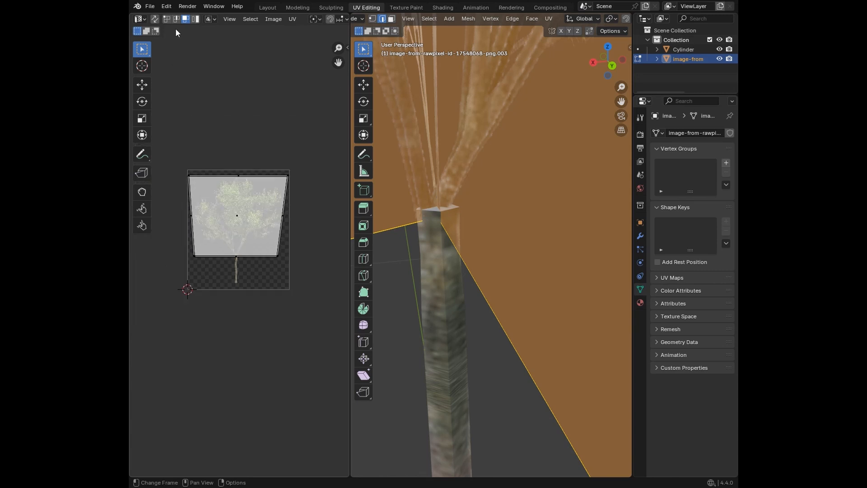
scroll(225, 286, "up", 5)
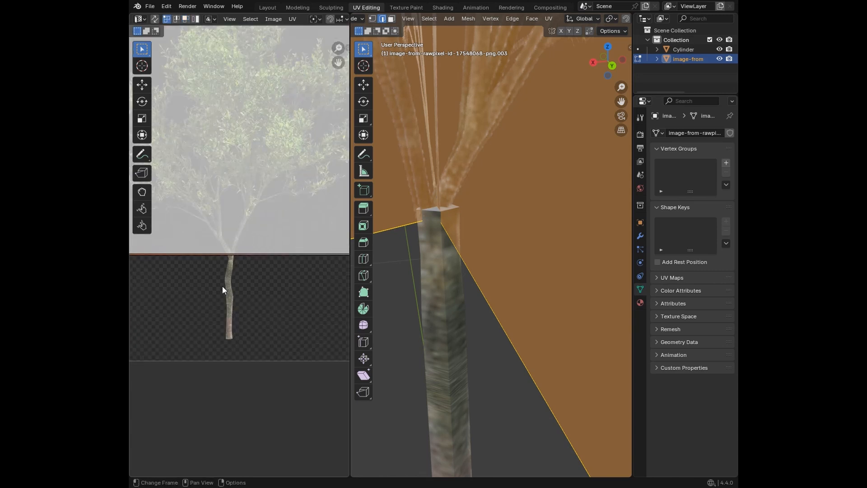
middle_click_drag(242, 296, 256, 307)
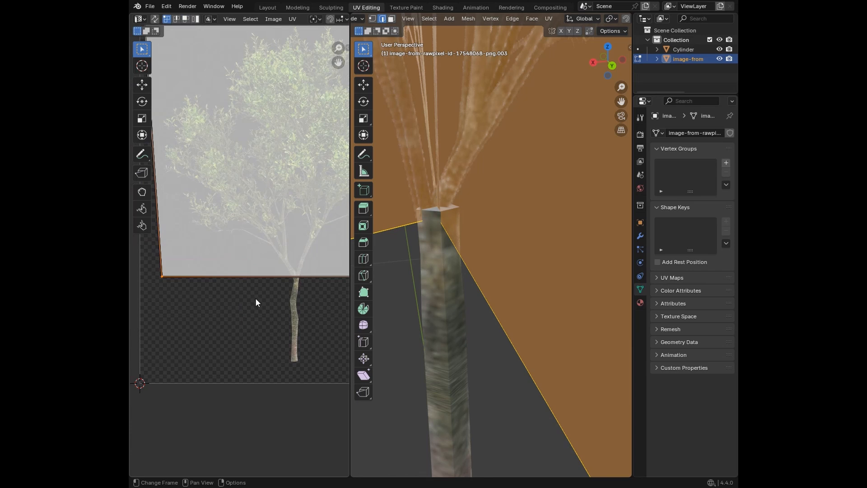
key("g")
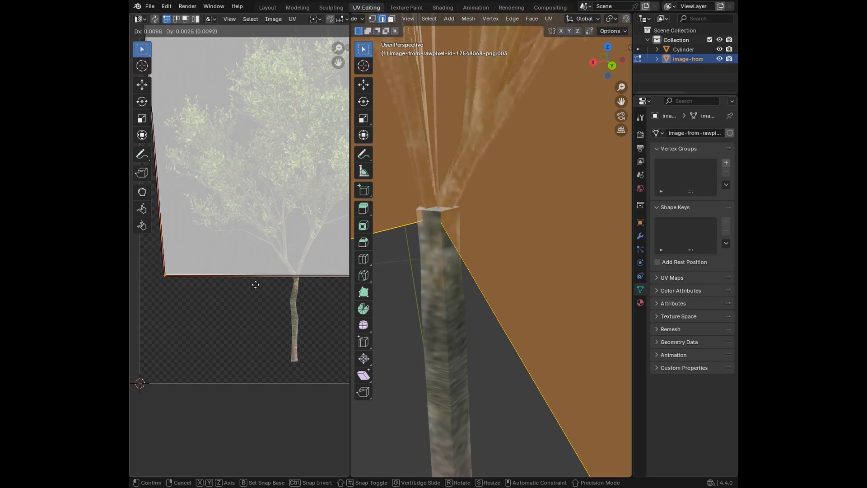
left_click(255, 282)
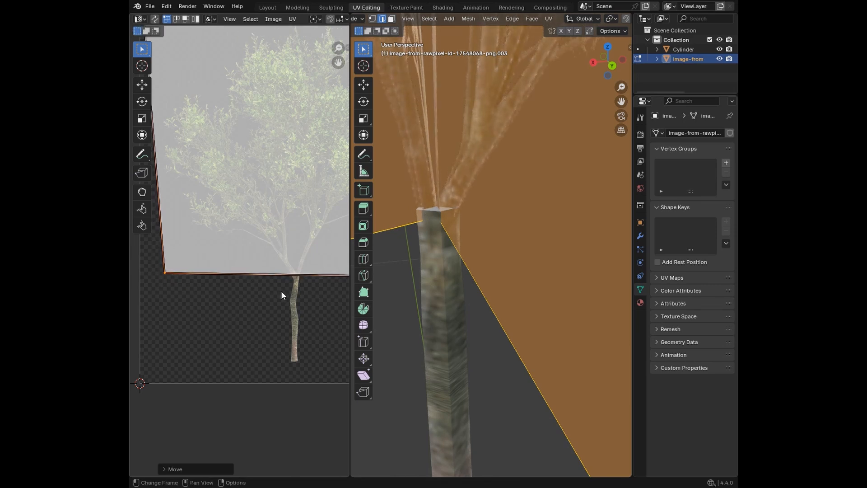
Step: Move the lower-right UV vertex of the foliage planes about 0.0088 upward and 0.0015 inward, then clear the selection
middle_click_drag(281, 290, 180, 277)
key("g")
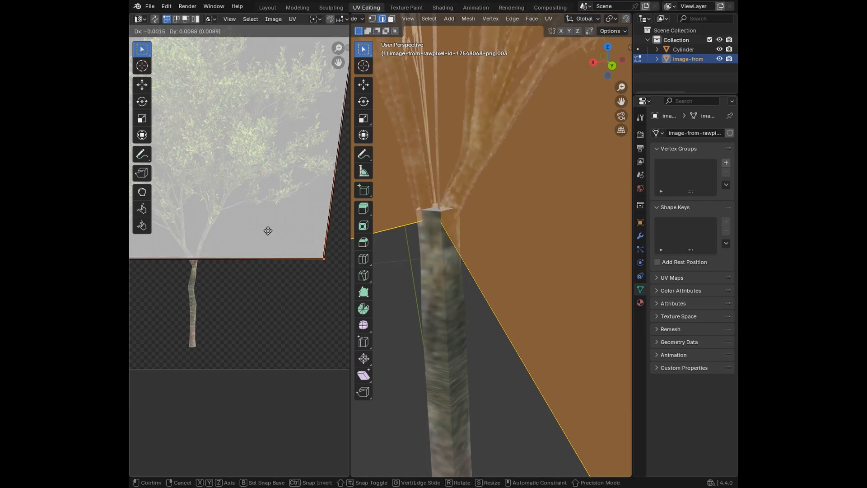
left_click(267, 231)
middle_click_drag(433, 280, 421, 310)
left_click(432, 313)
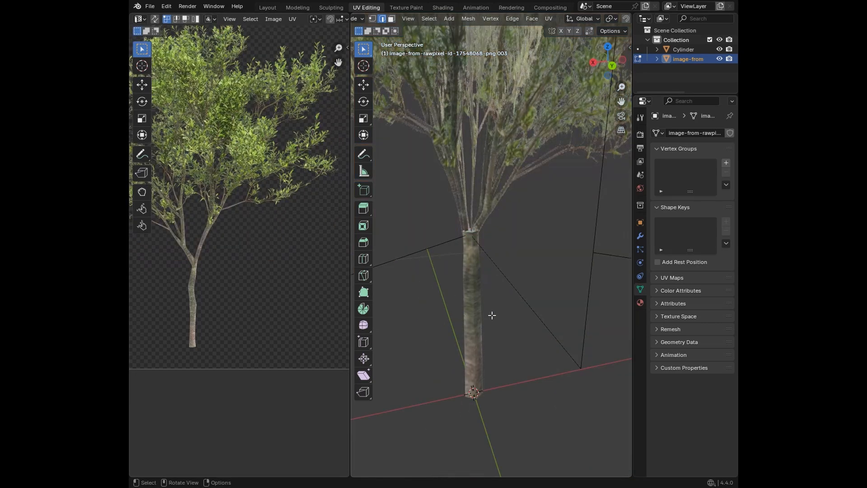
Step: Examine the joint between branches and trunk, then switch to the Layout workspace and inspect the deselected tree from several angles
middle_click_drag(492, 316, 487, 271)
scroll(474, 308, "up", 4)
scroll(534, 251, "down", 5)
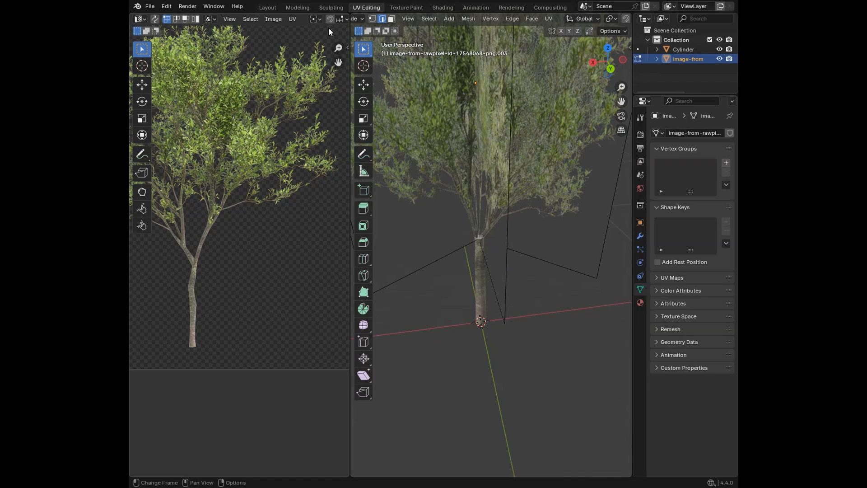
left_click(275, 8)
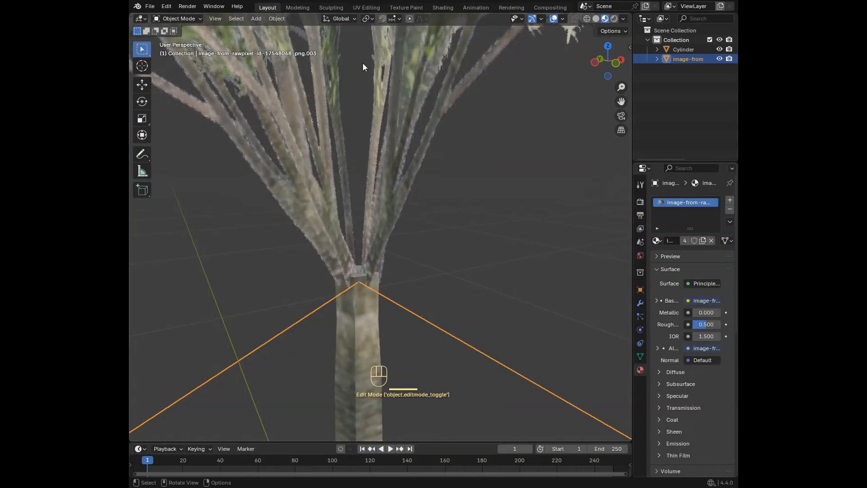
scroll(463, 163, "down", 6)
left_click(436, 243)
middle_click_drag(435, 239, 415, 261)
scroll(406, 244, "down", 5)
scroll(397, 233, "up", 3)
scroll(456, 244, "up", 5)
scroll(448, 267, "down", 5)
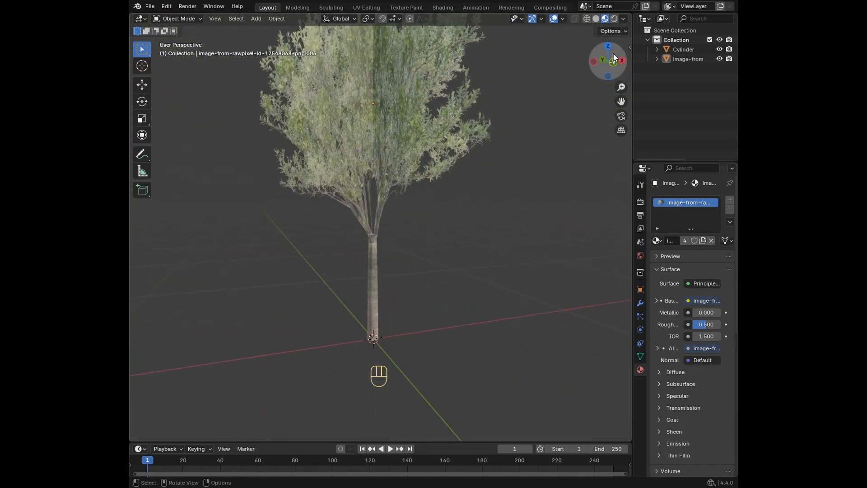
left_click_drag(612, 65, 486, 204)
scroll(487, 204, "down", 4)
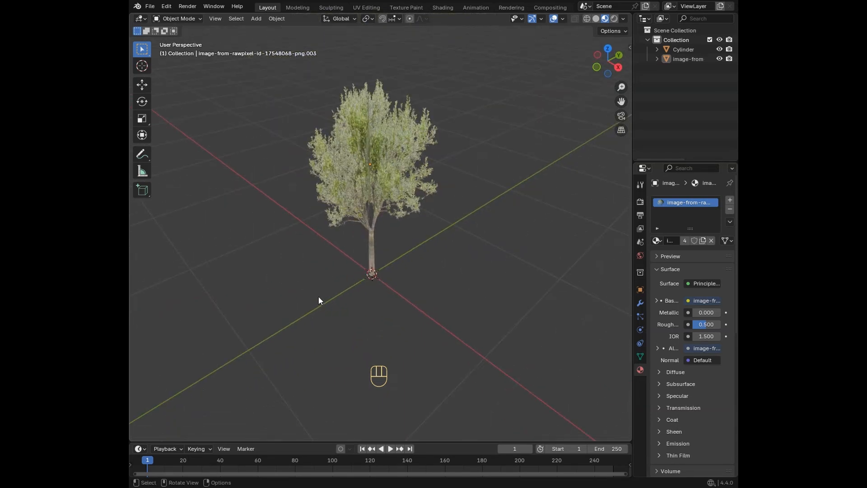
middle_click_drag(318, 296, 382, 245)
scroll(391, 245, "up", 3)
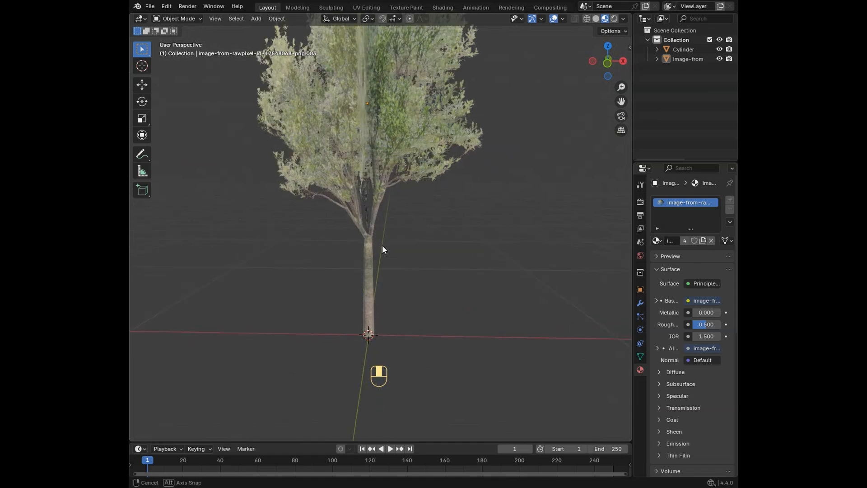
Step: Save the scene as Tree_Skinny.blend in the Creations folder
key("ctrl+s")
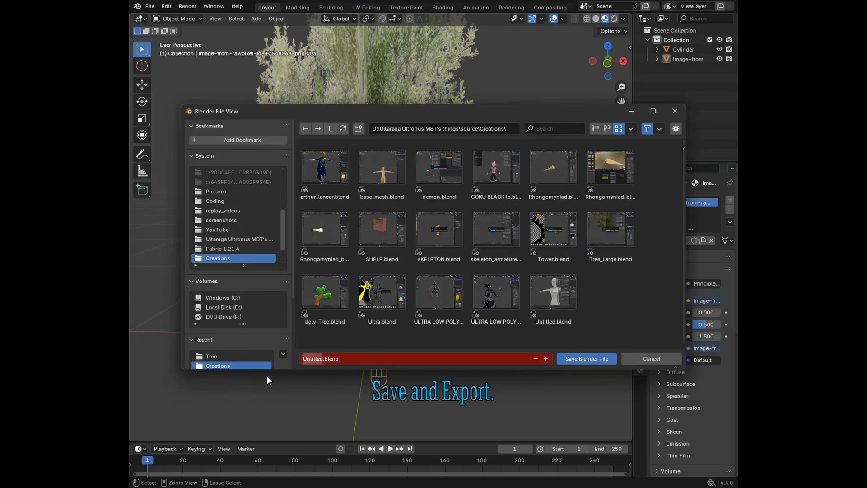
type("Tree_Skinny")
key("Return")
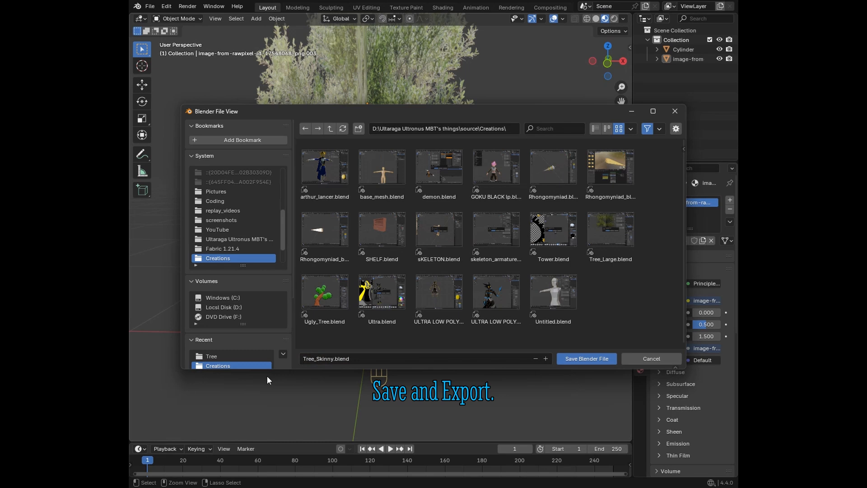
left_click(565, 362)
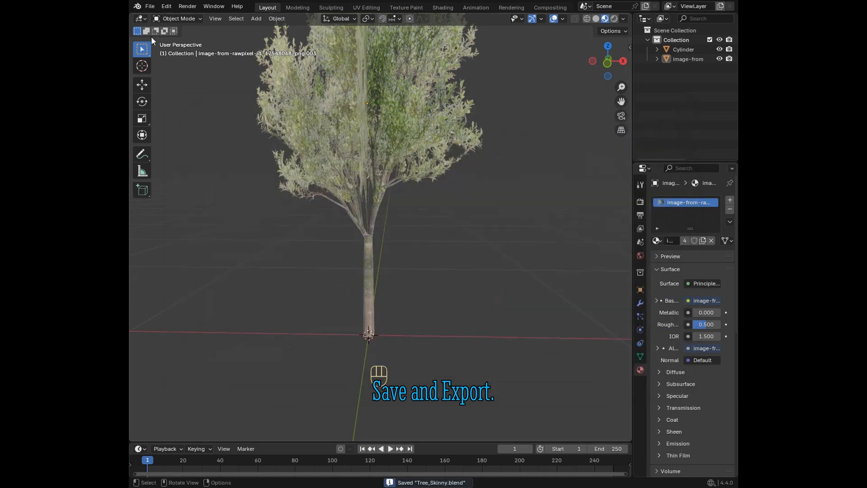
Step: Open the glTF 2.0 export for the tree scene
left_click(150, 6)
mouse_move(181, 152)
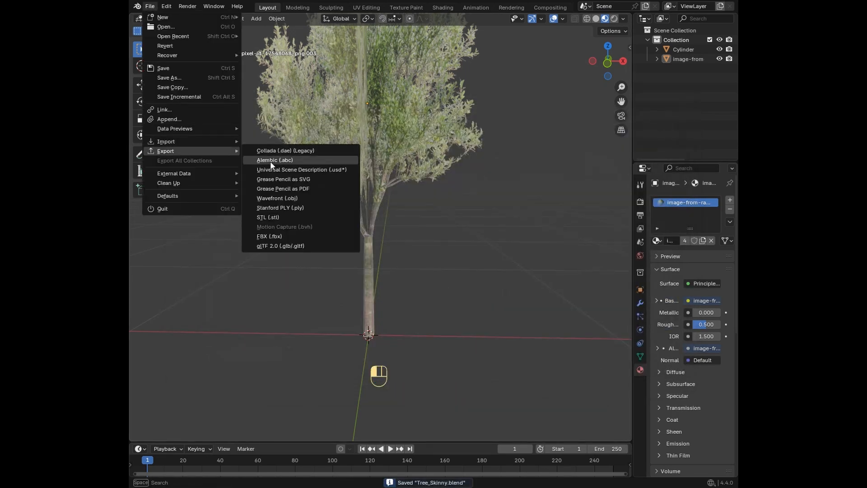
left_click(286, 248)
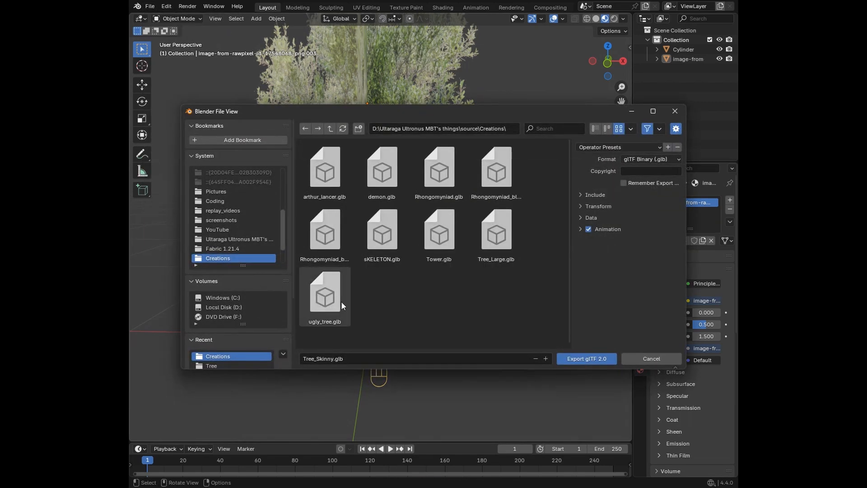